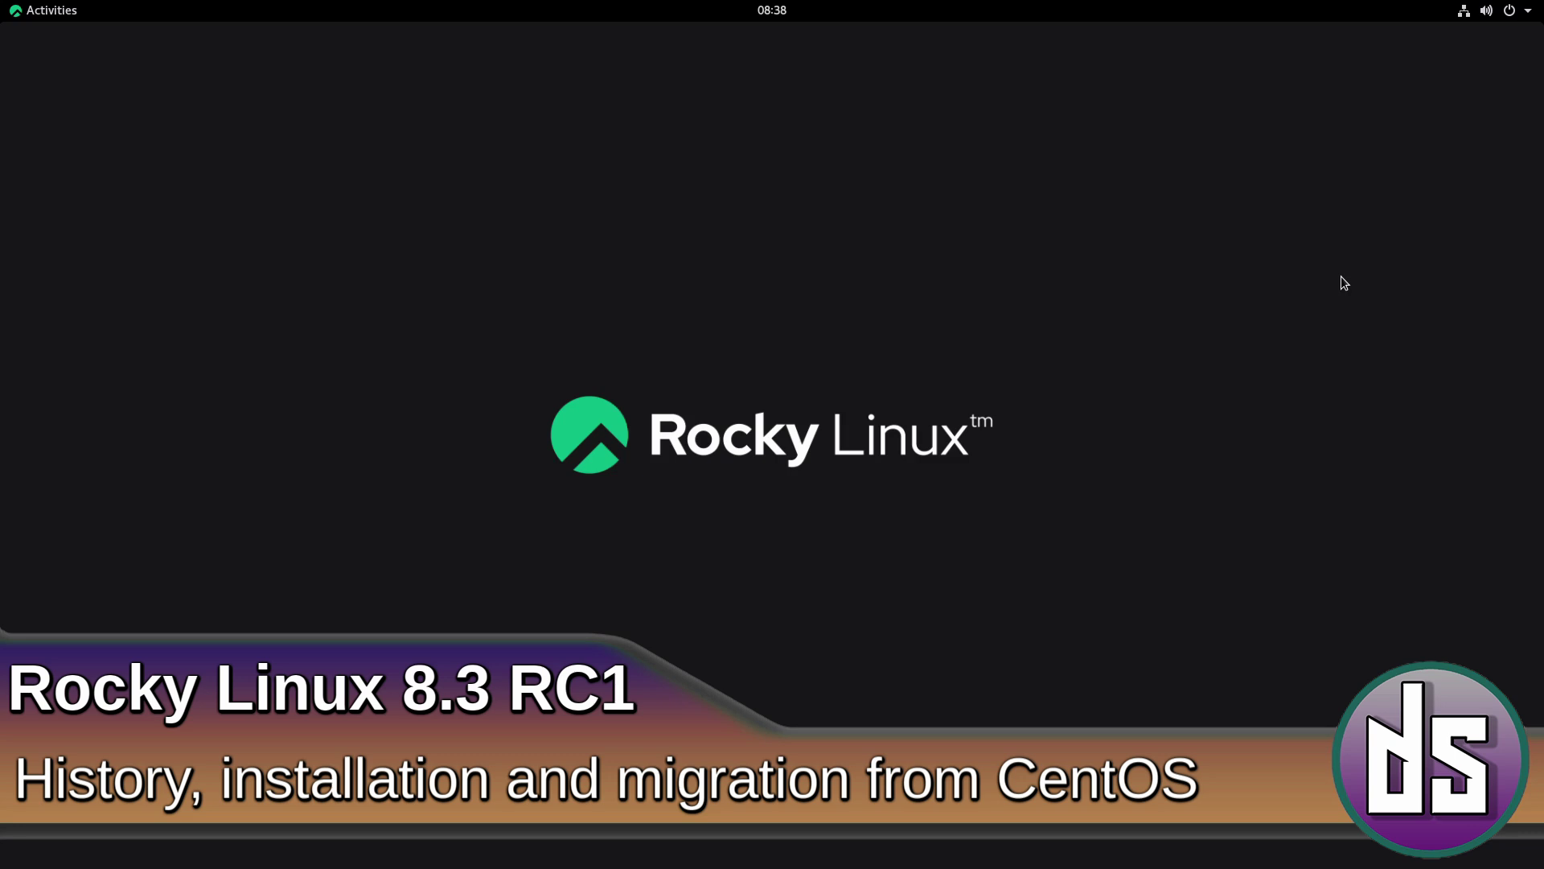
# - Open system Settings from the status menu, then close it to return to the desktop
pyautogui.click(1512, 10)
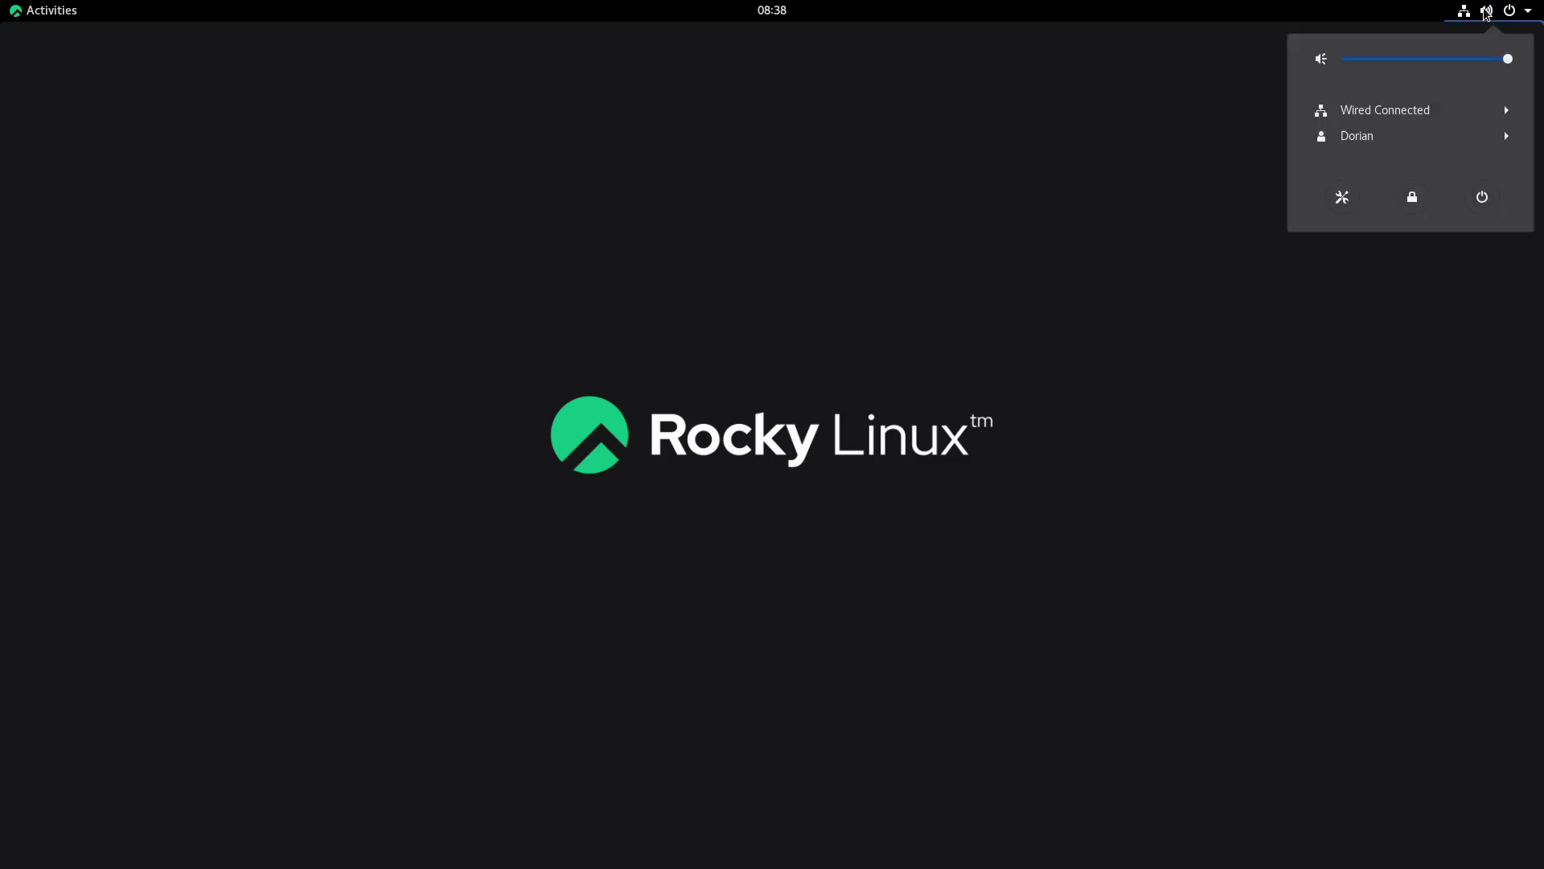
pyautogui.click(1349, 201)
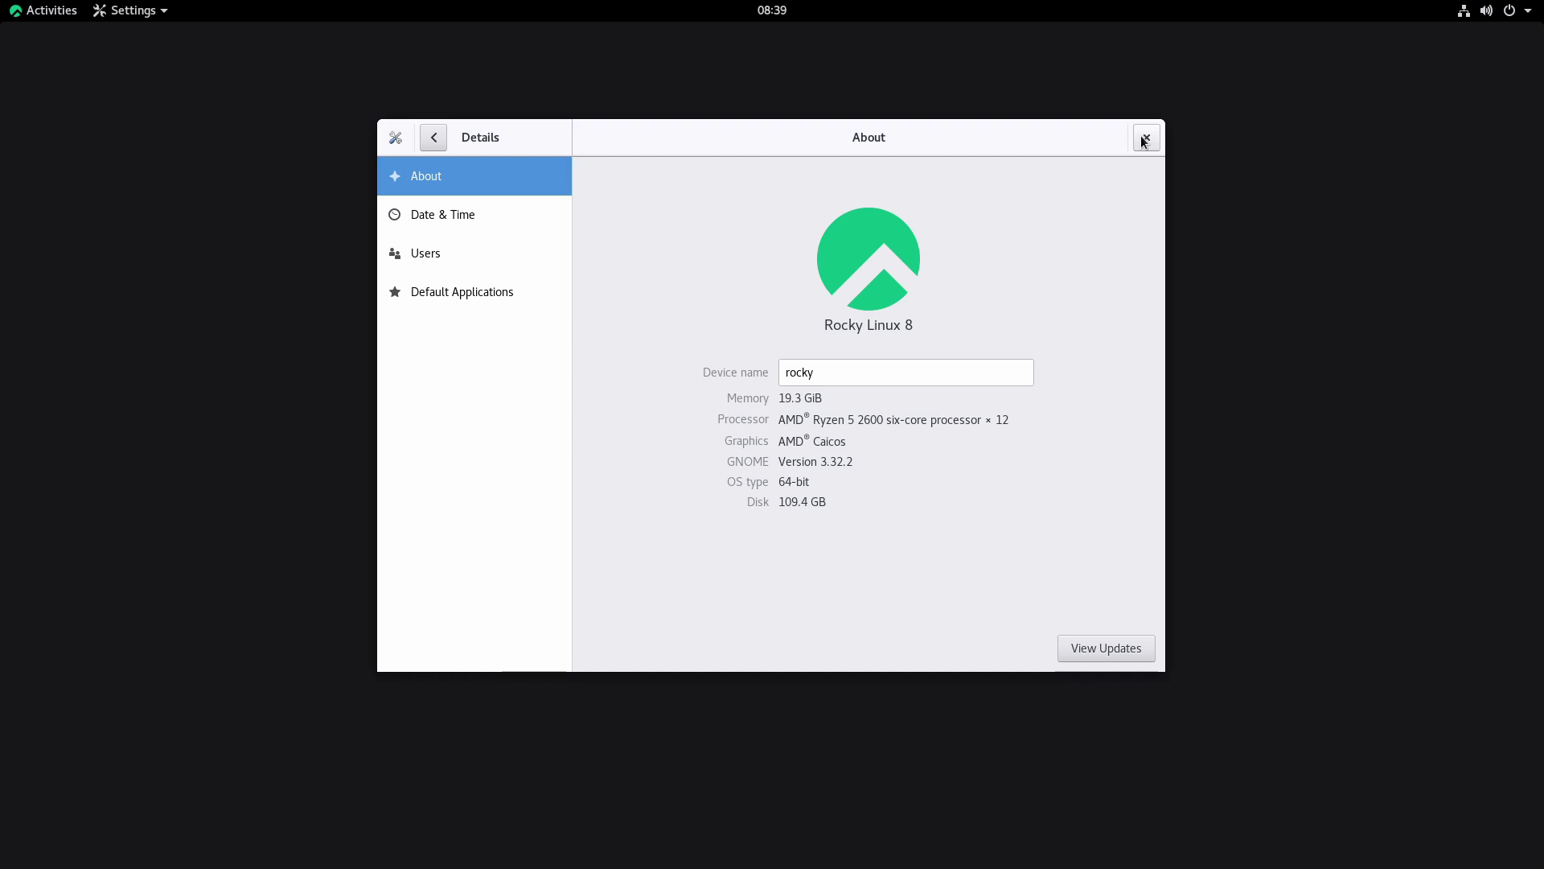
pyautogui.click(1146, 138)
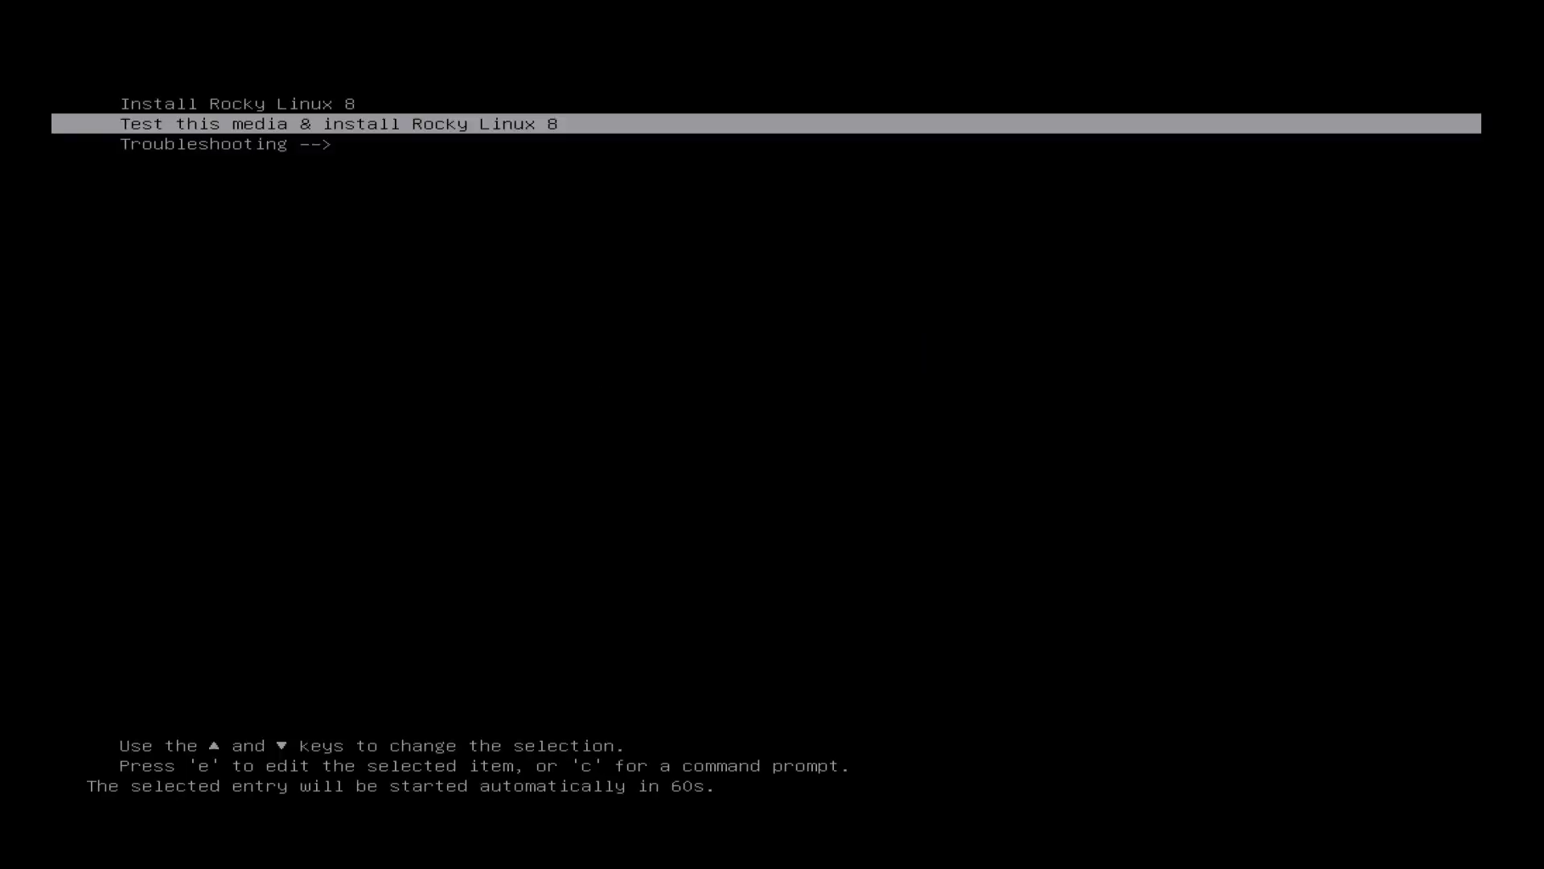
# - Boot the Install Rocky Linux 8 entry, continue in English, and accept the pre-release warning
pyautogui.press('Up')
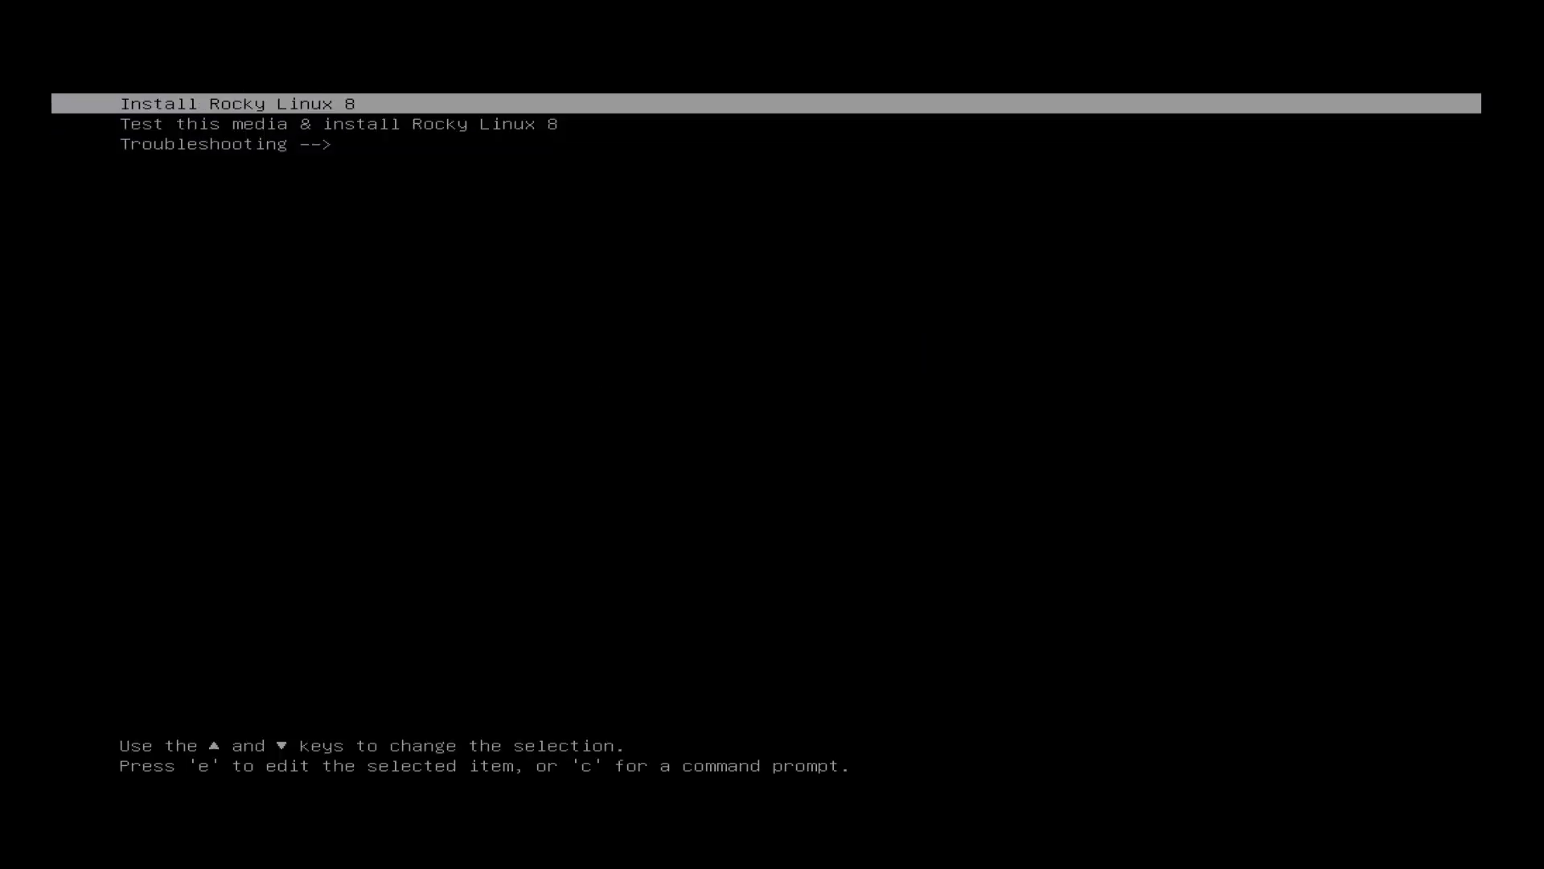
pyautogui.press('Return')
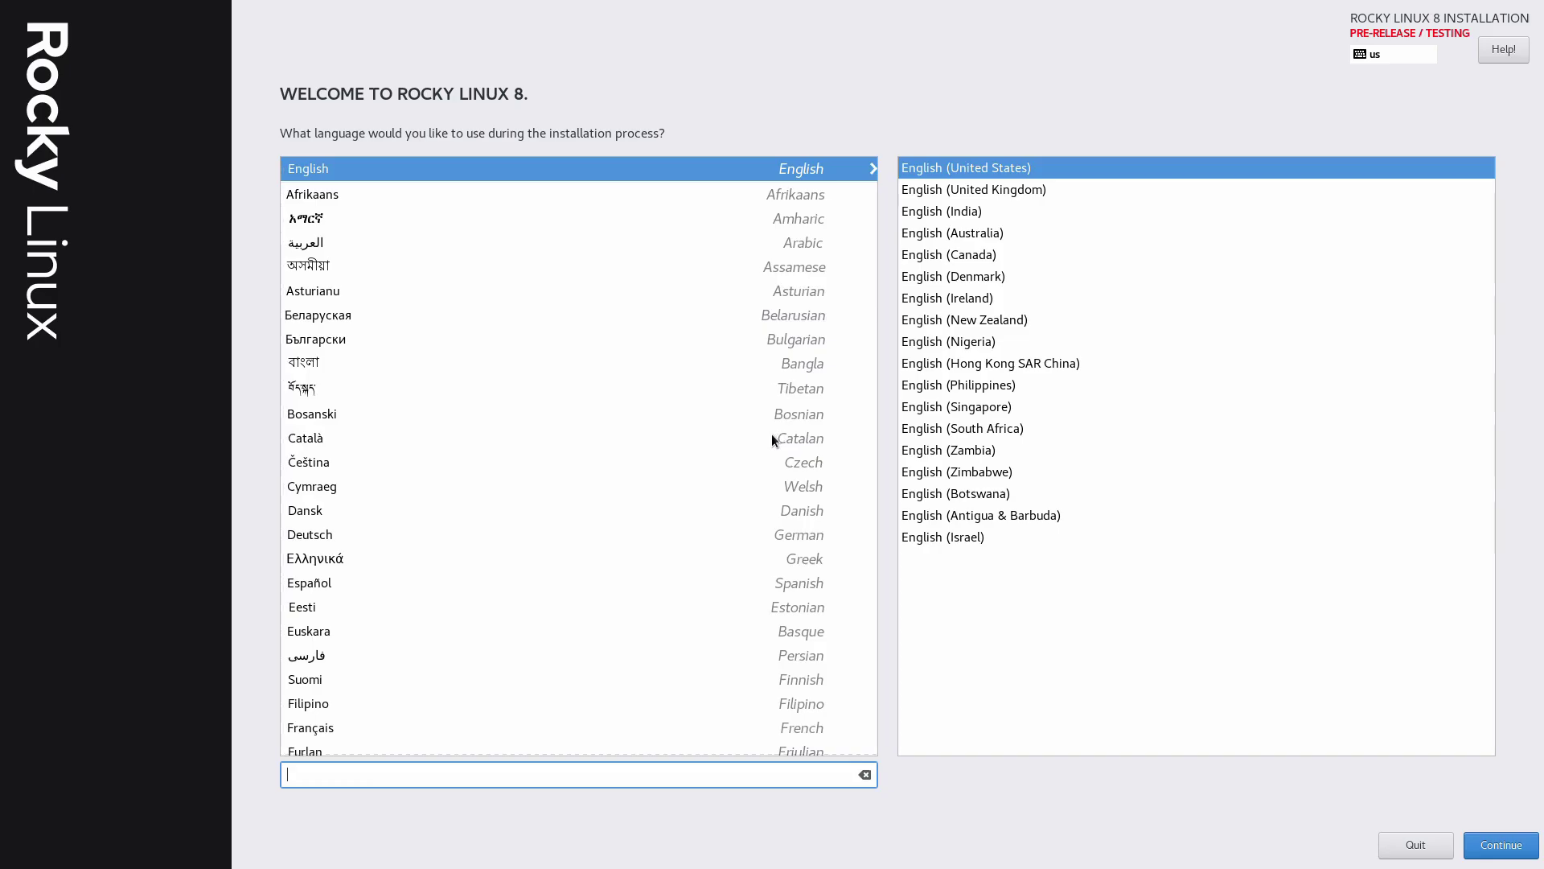
pyautogui.click(1500, 845)
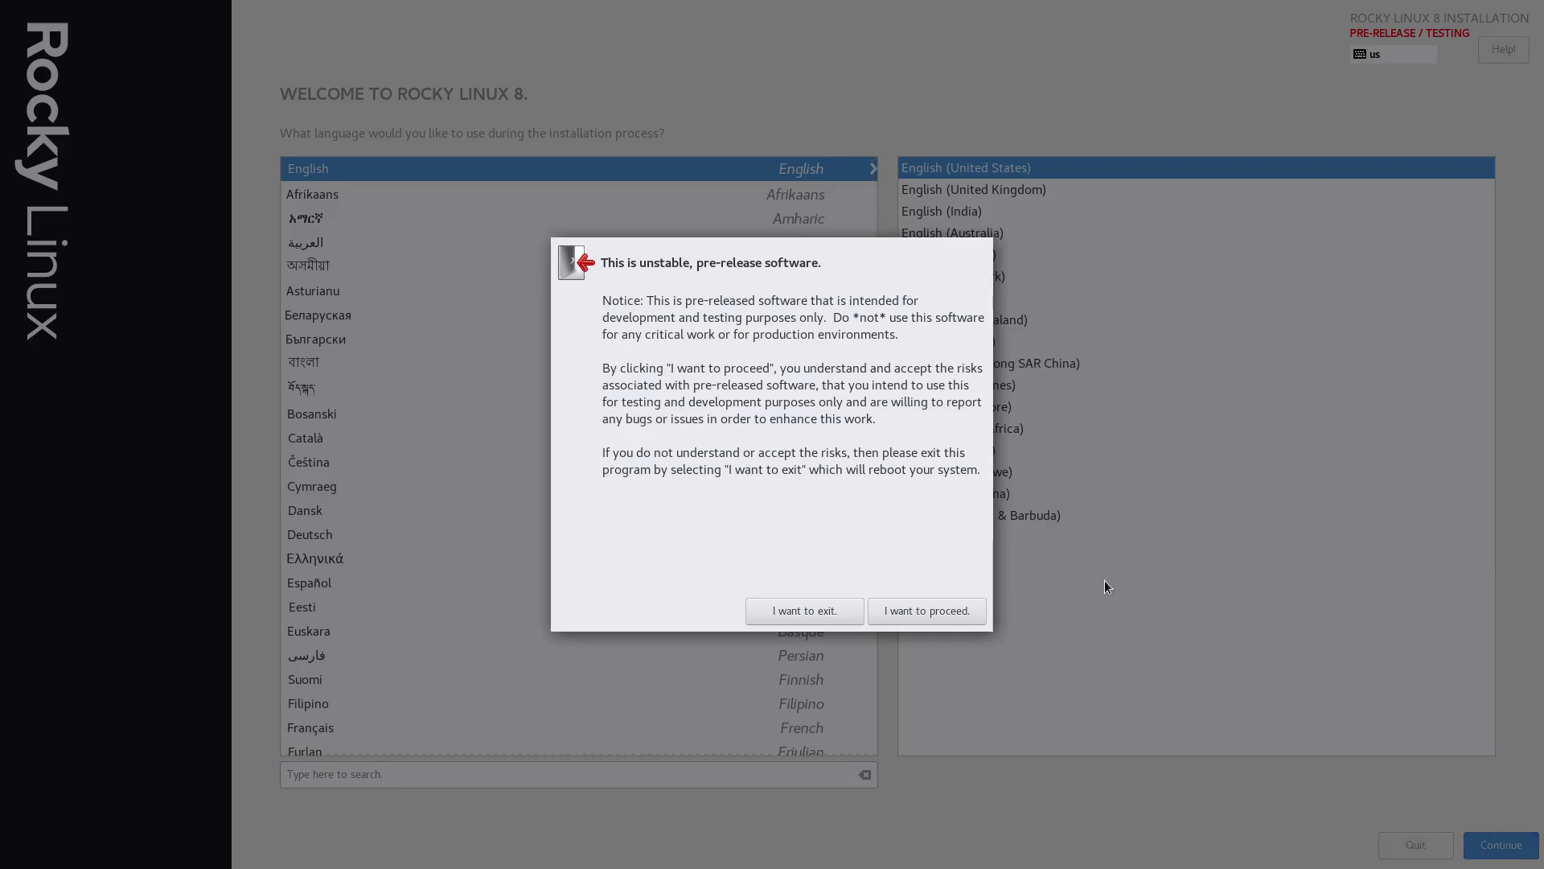
pyautogui.click(938, 613)
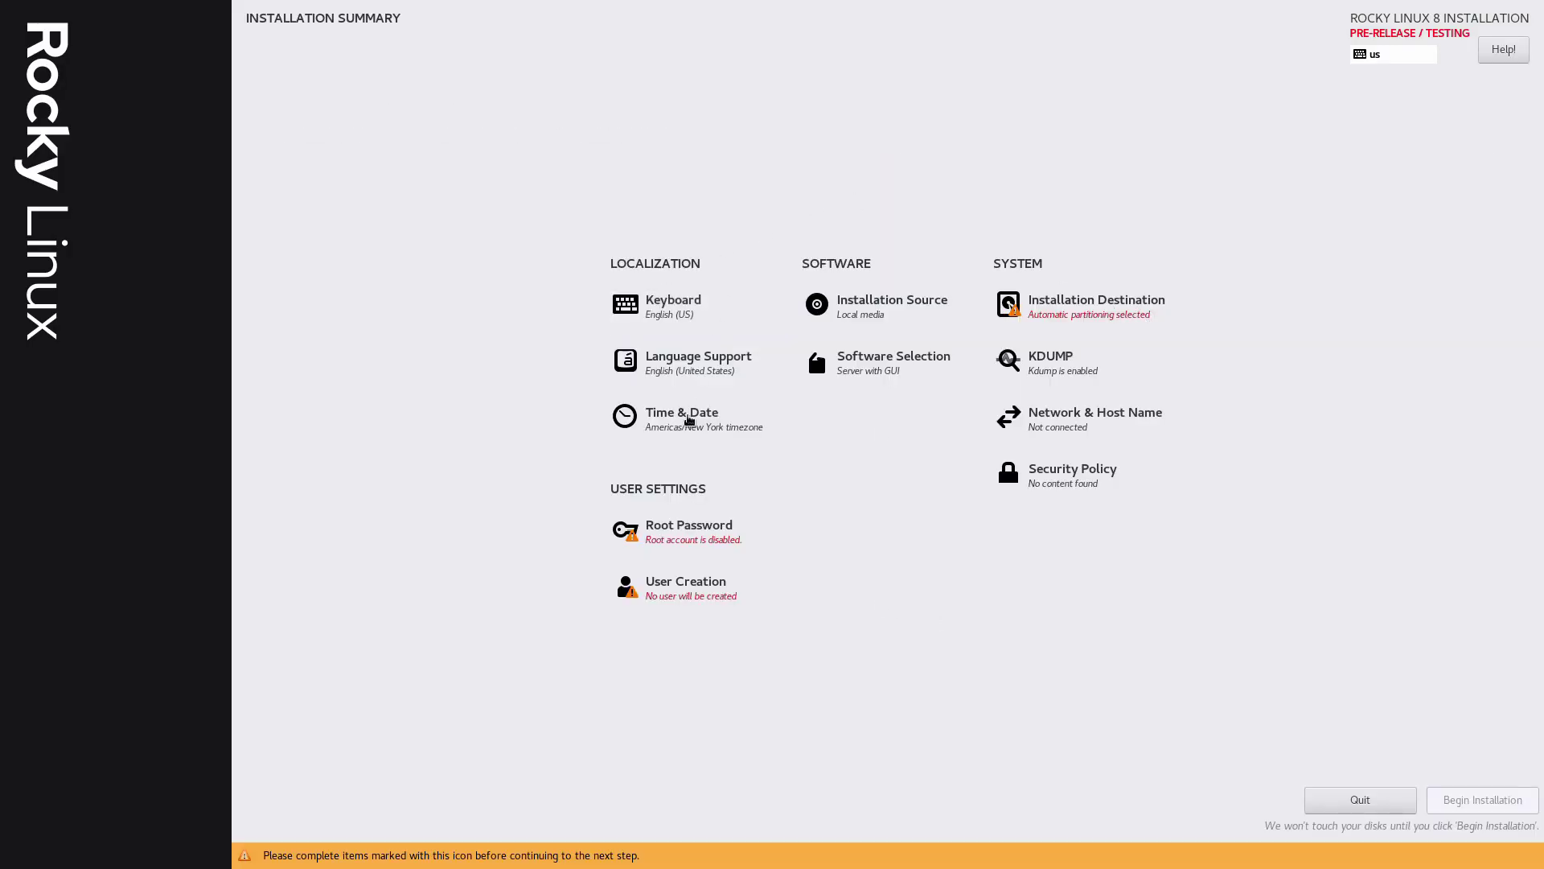
# - Set the installation time zone to America/Denver
pyautogui.click(679, 425)
pyautogui.click(358, 404)
pyautogui.click(40, 49)
# - Reclaim disk space on the installation destination by deleting all existing partitions
pyautogui.click(1082, 304)
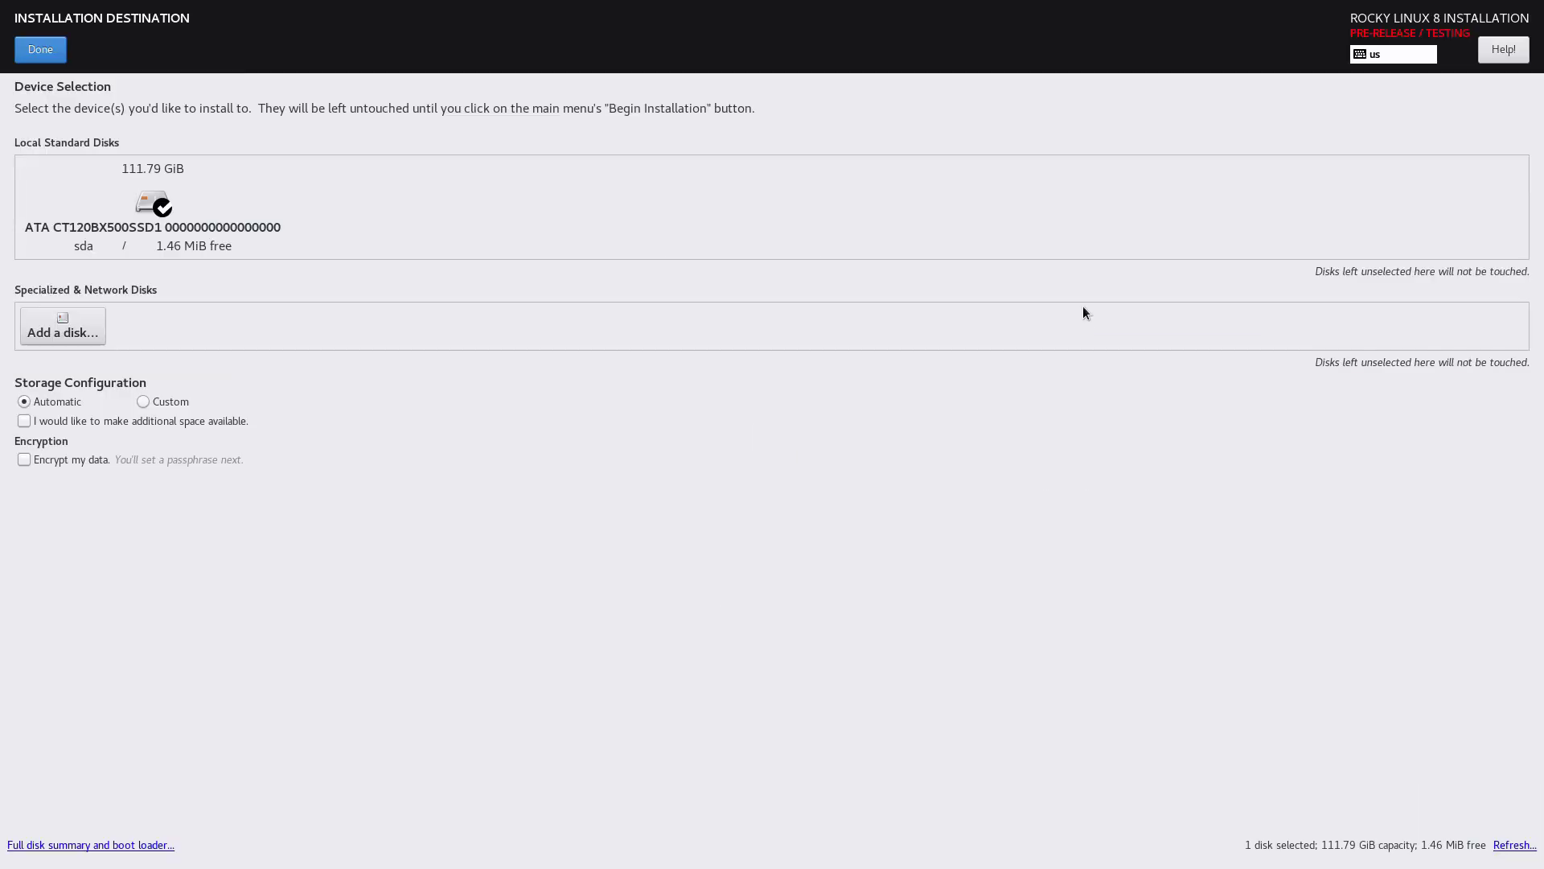
pyautogui.click(220, 424)
pyautogui.click(40, 50)
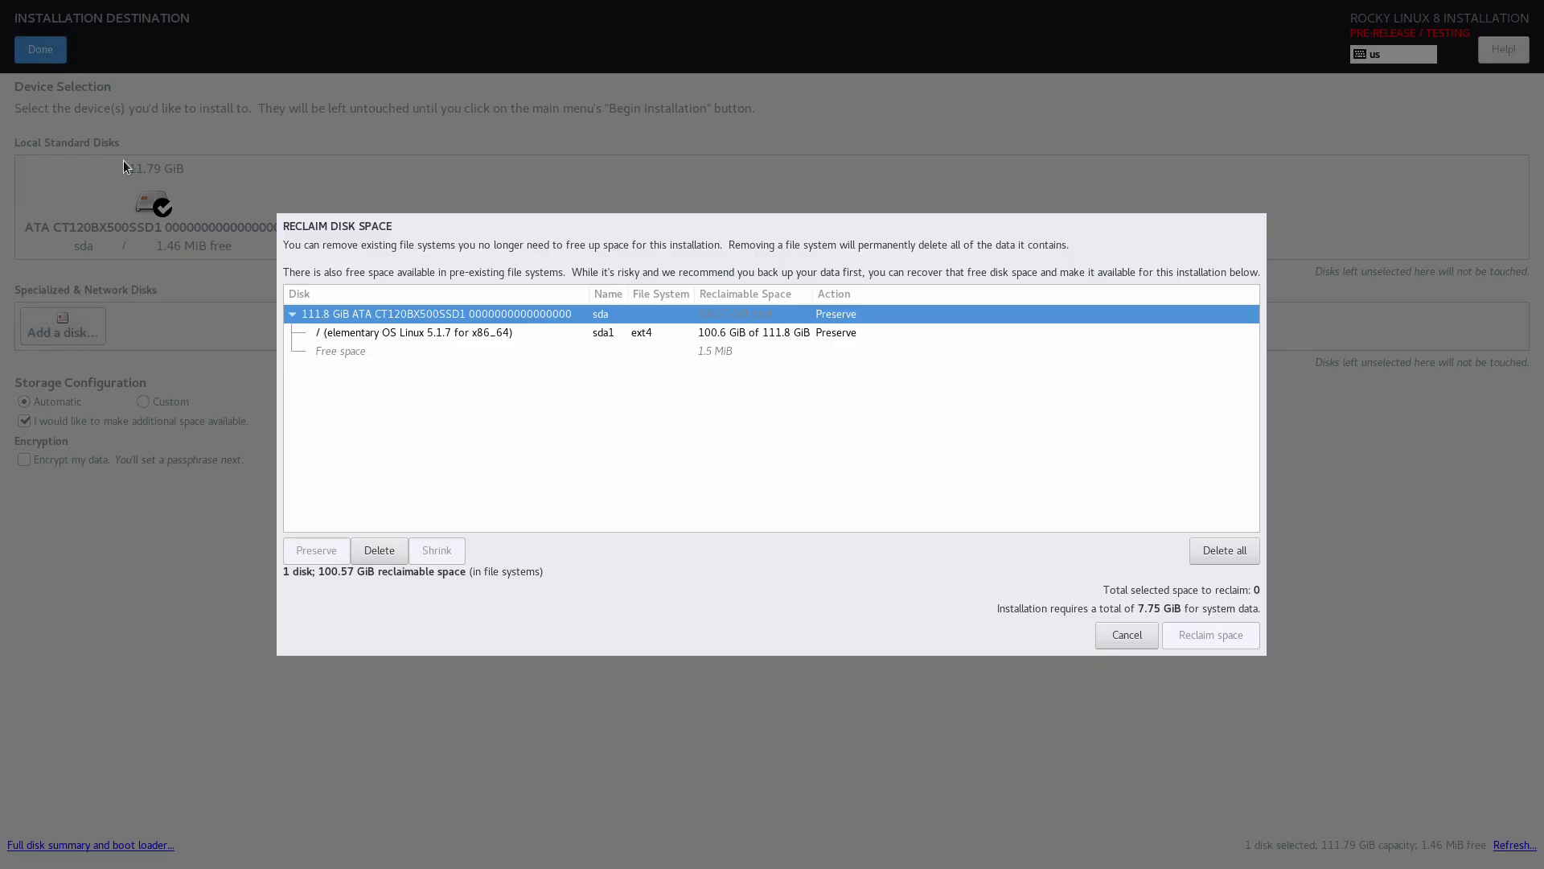
pyautogui.click(1225, 549)
pyautogui.click(1206, 632)
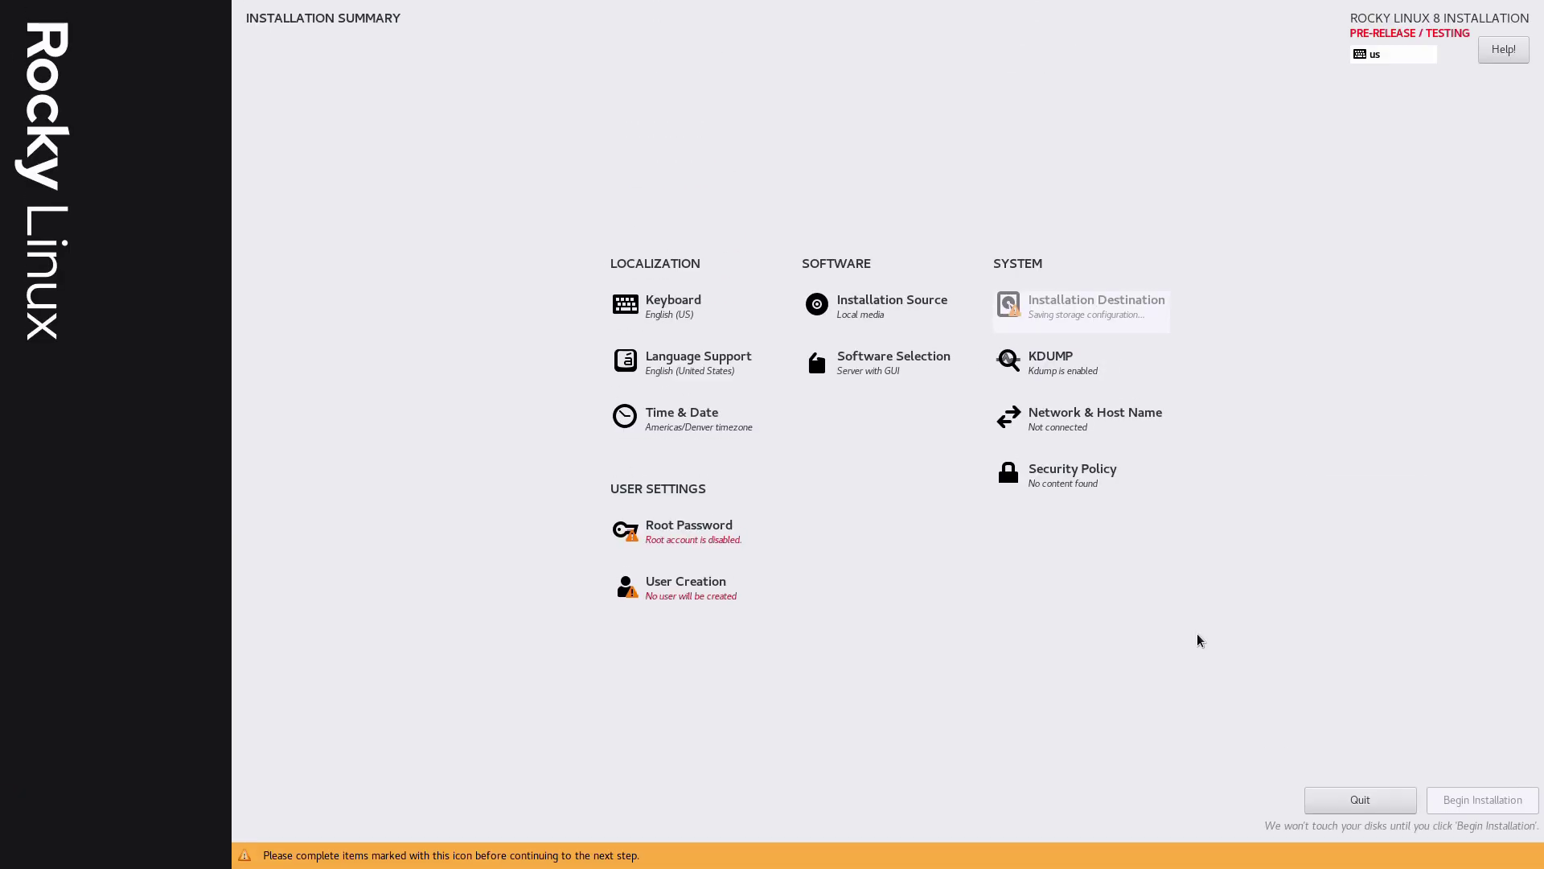
# - Turn on the wired Ethernet connection and go to Software Selection
pyautogui.click(1015, 417)
pyautogui.click(1483, 107)
pyautogui.click(41, 49)
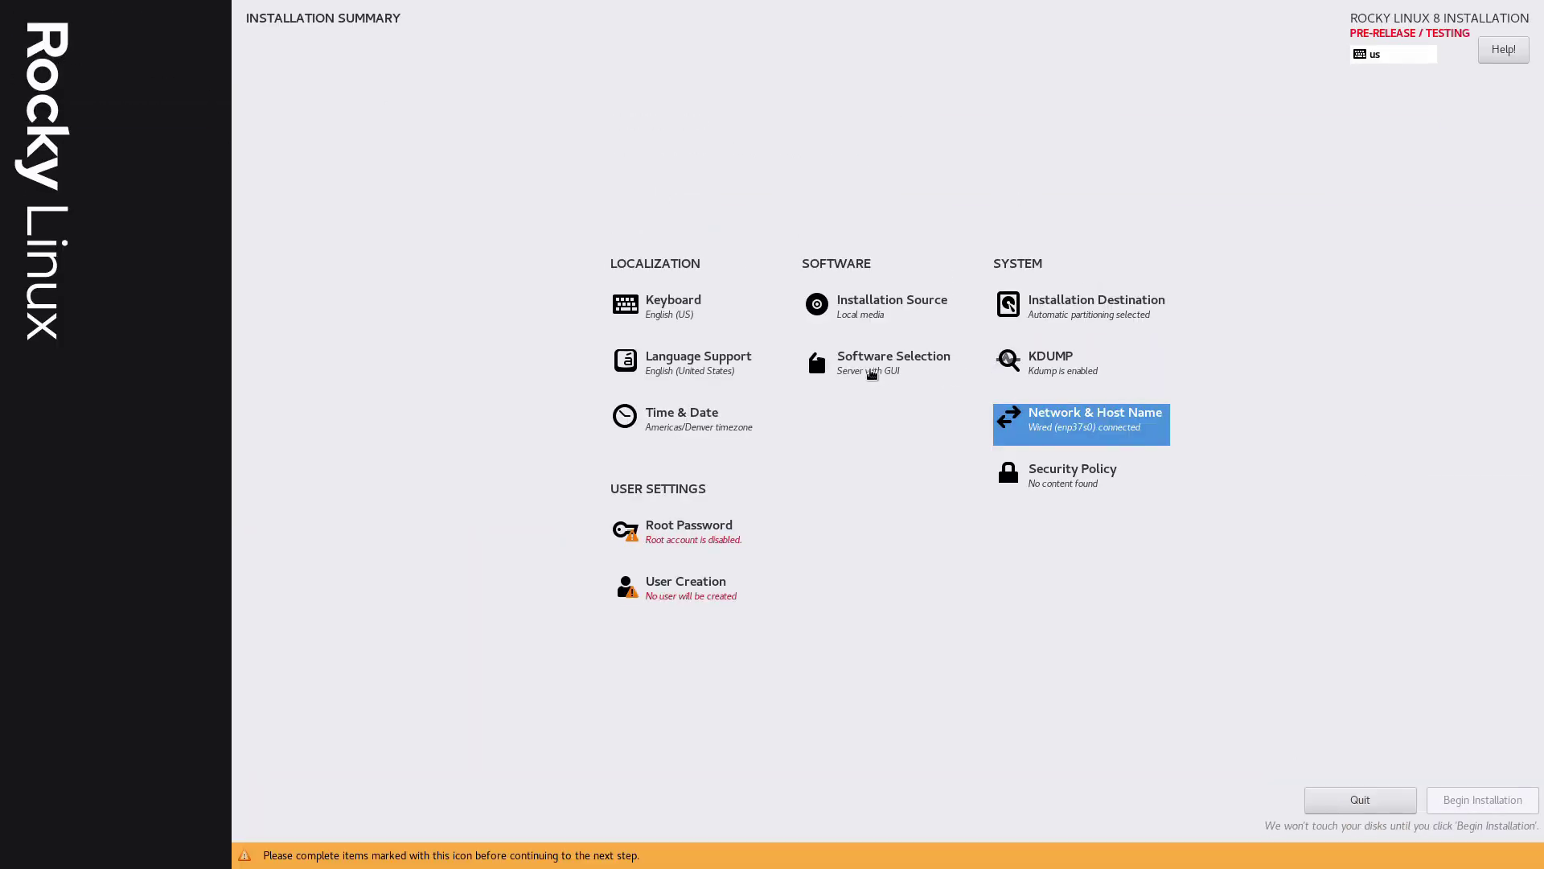
pyautogui.click(872, 373)
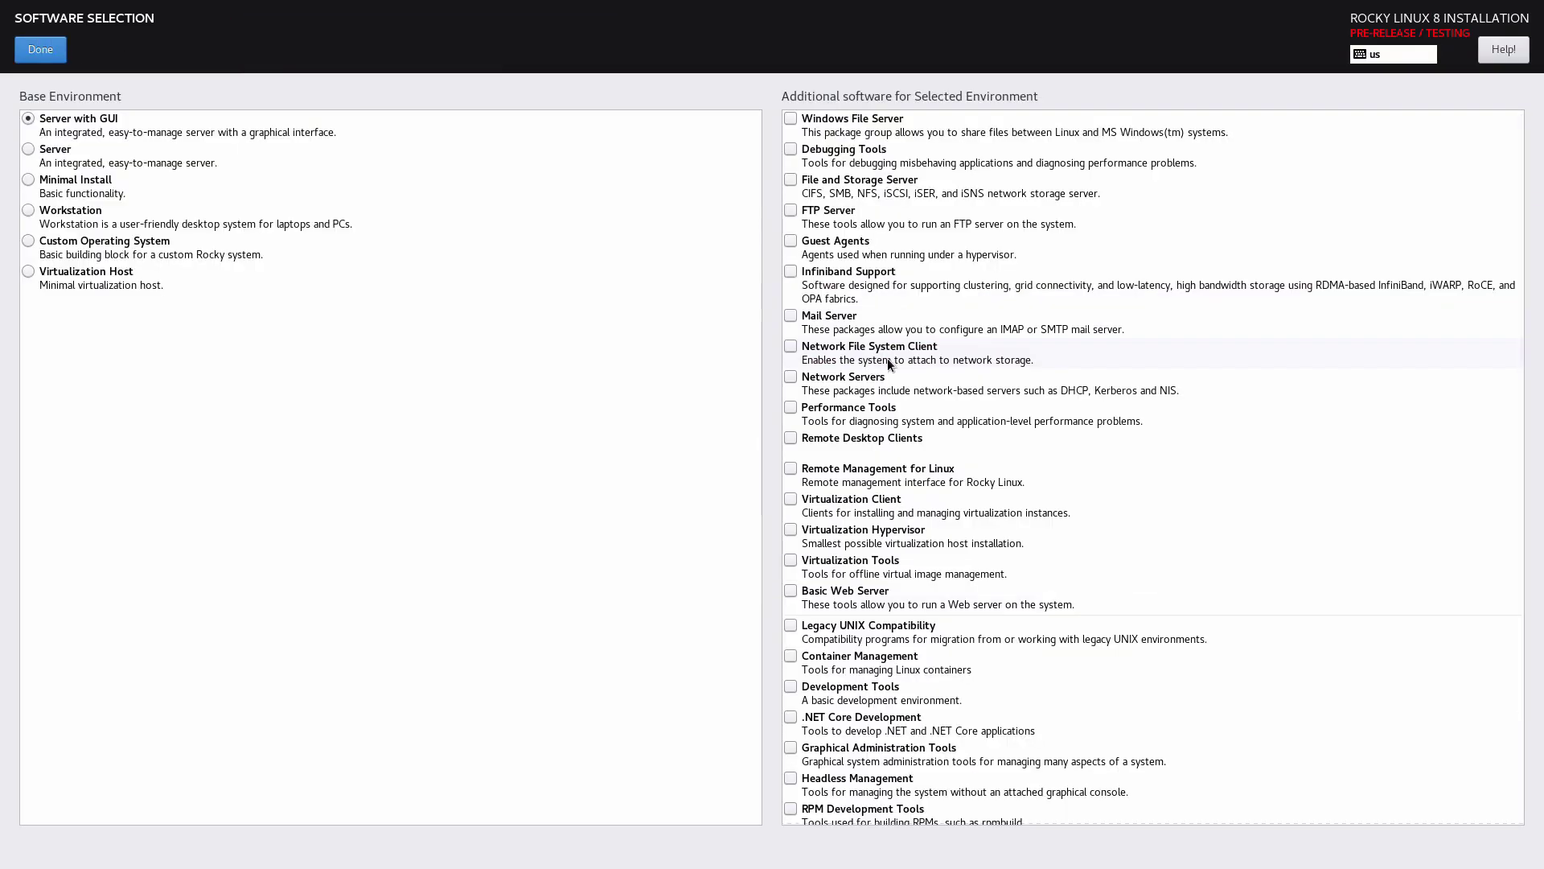
# - Choose Workstation as the base environment, with Basic Web Server also ticked
pyautogui.scroll(-3, 847, 342)
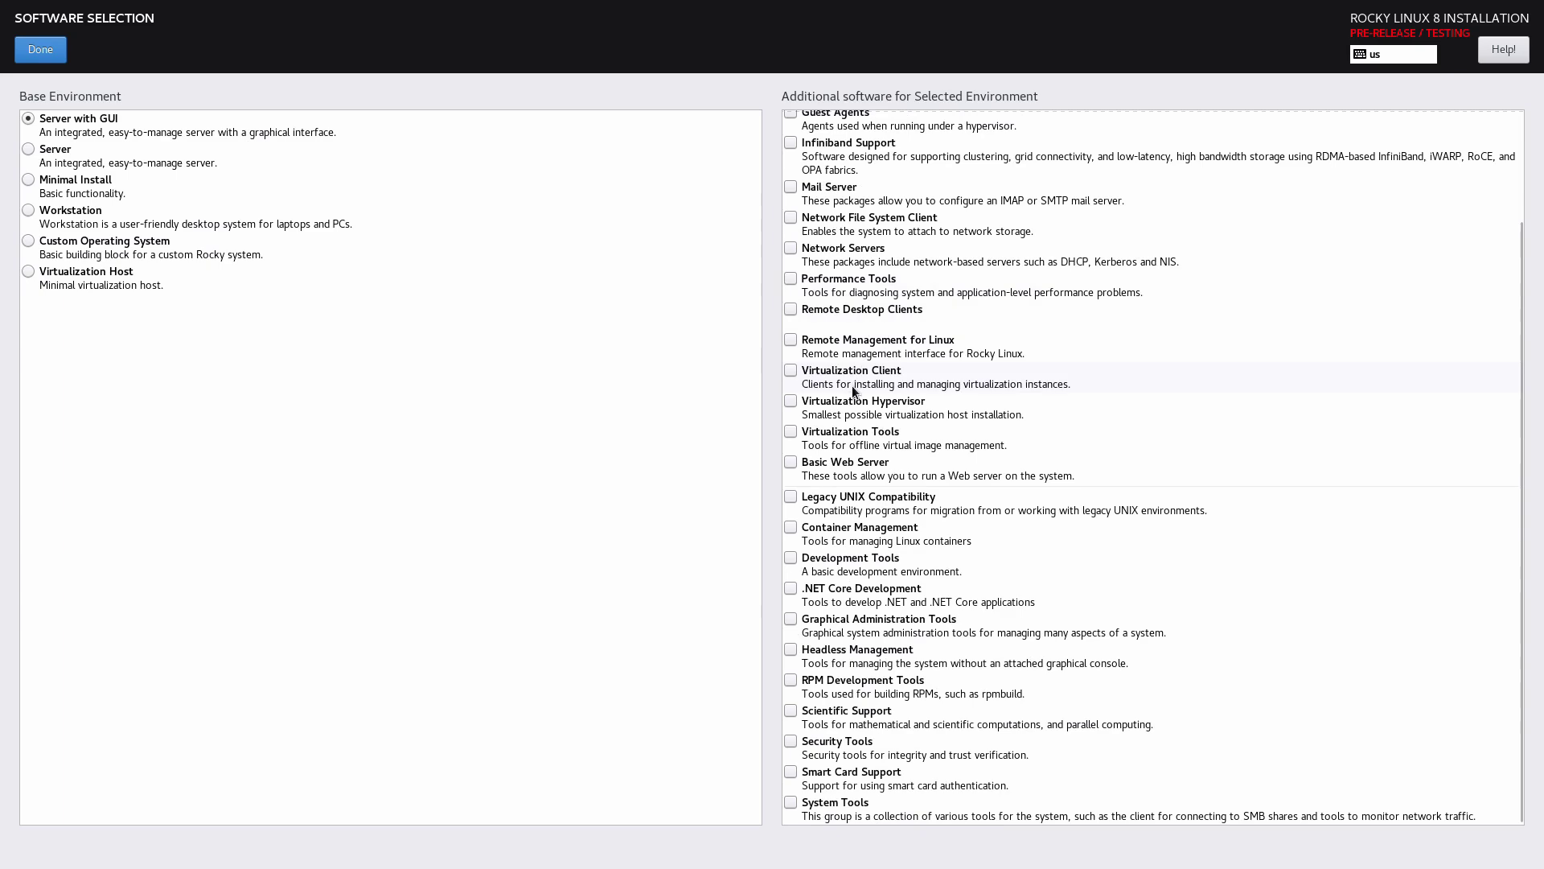
pyautogui.click(791, 463)
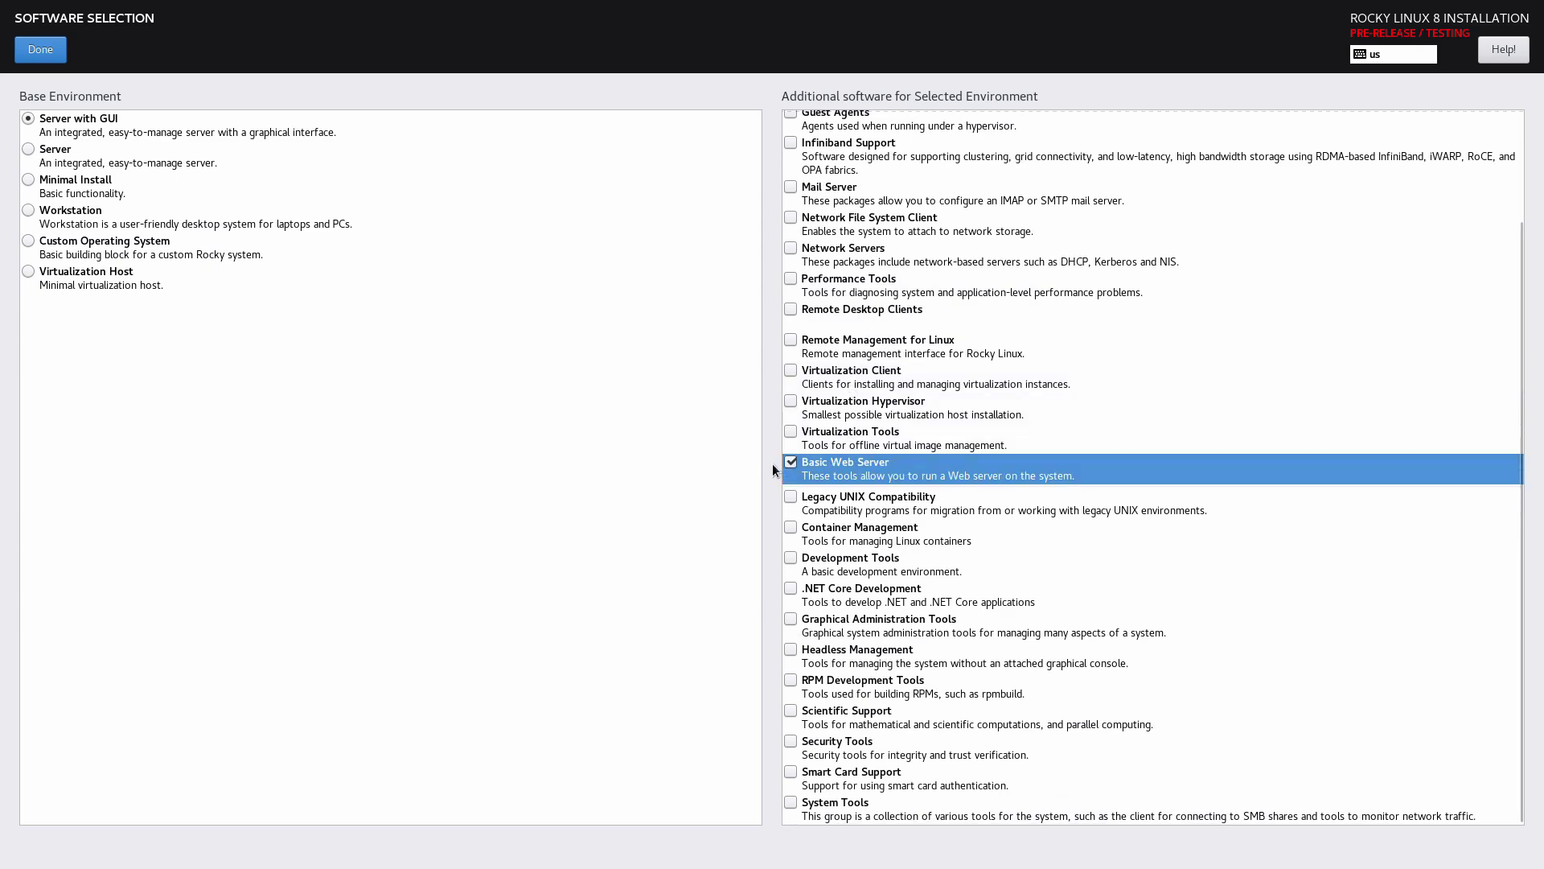
pyautogui.click(30, 211)
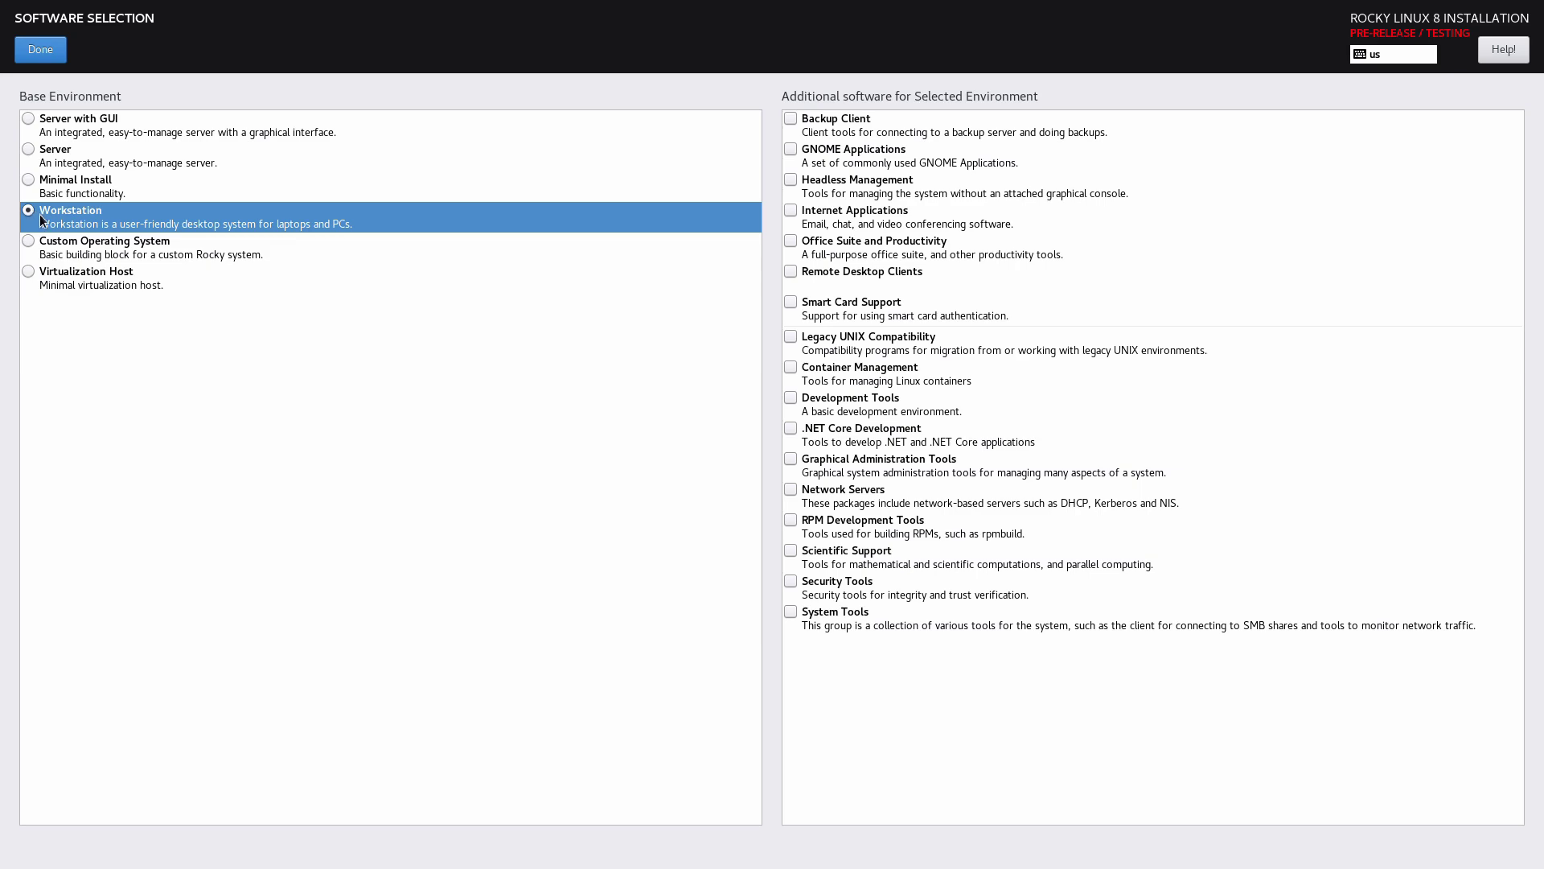
pyautogui.click(108, 121)
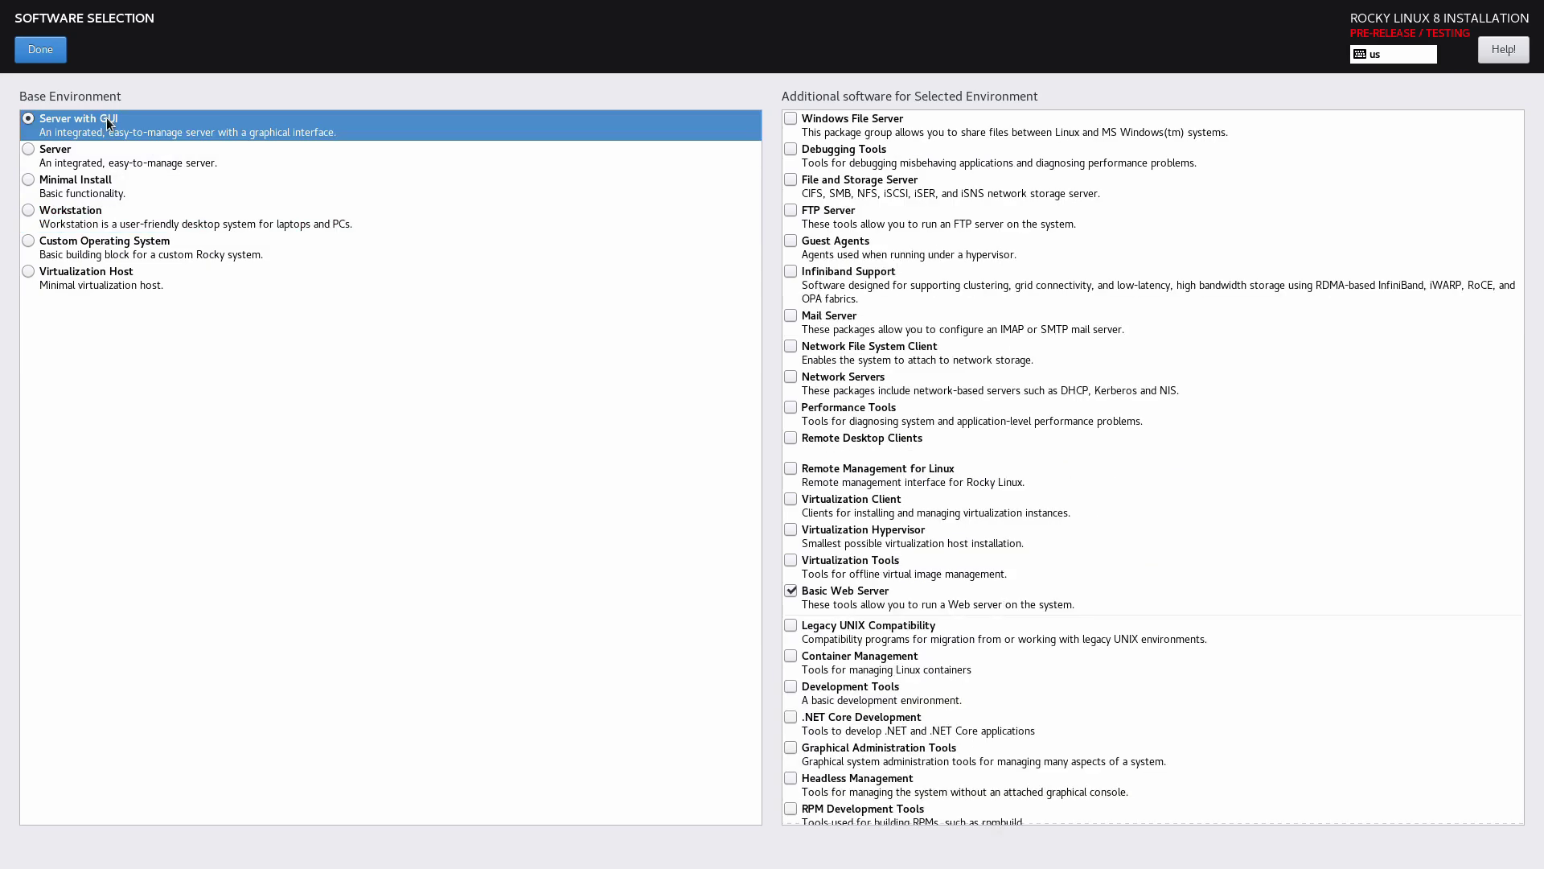
pyautogui.click(84, 213)
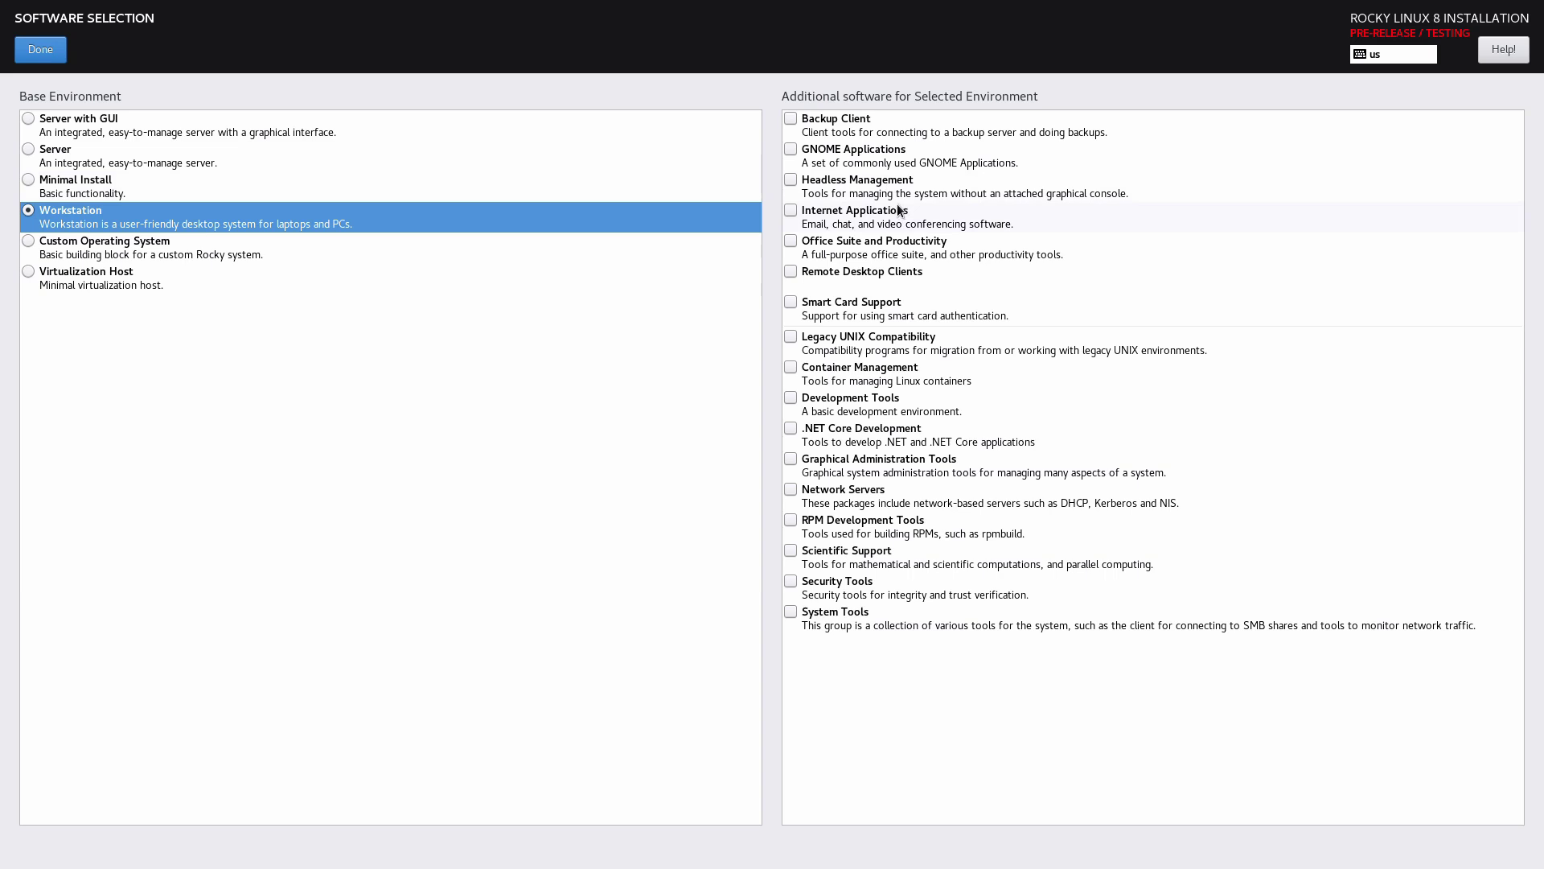
# - Add Internet Applications, Office Suite and Productivity, Graphical Administration Tools and System Tools, then confirm
pyautogui.click(791, 211)
pyautogui.click(790, 240)
pyautogui.click(792, 458)
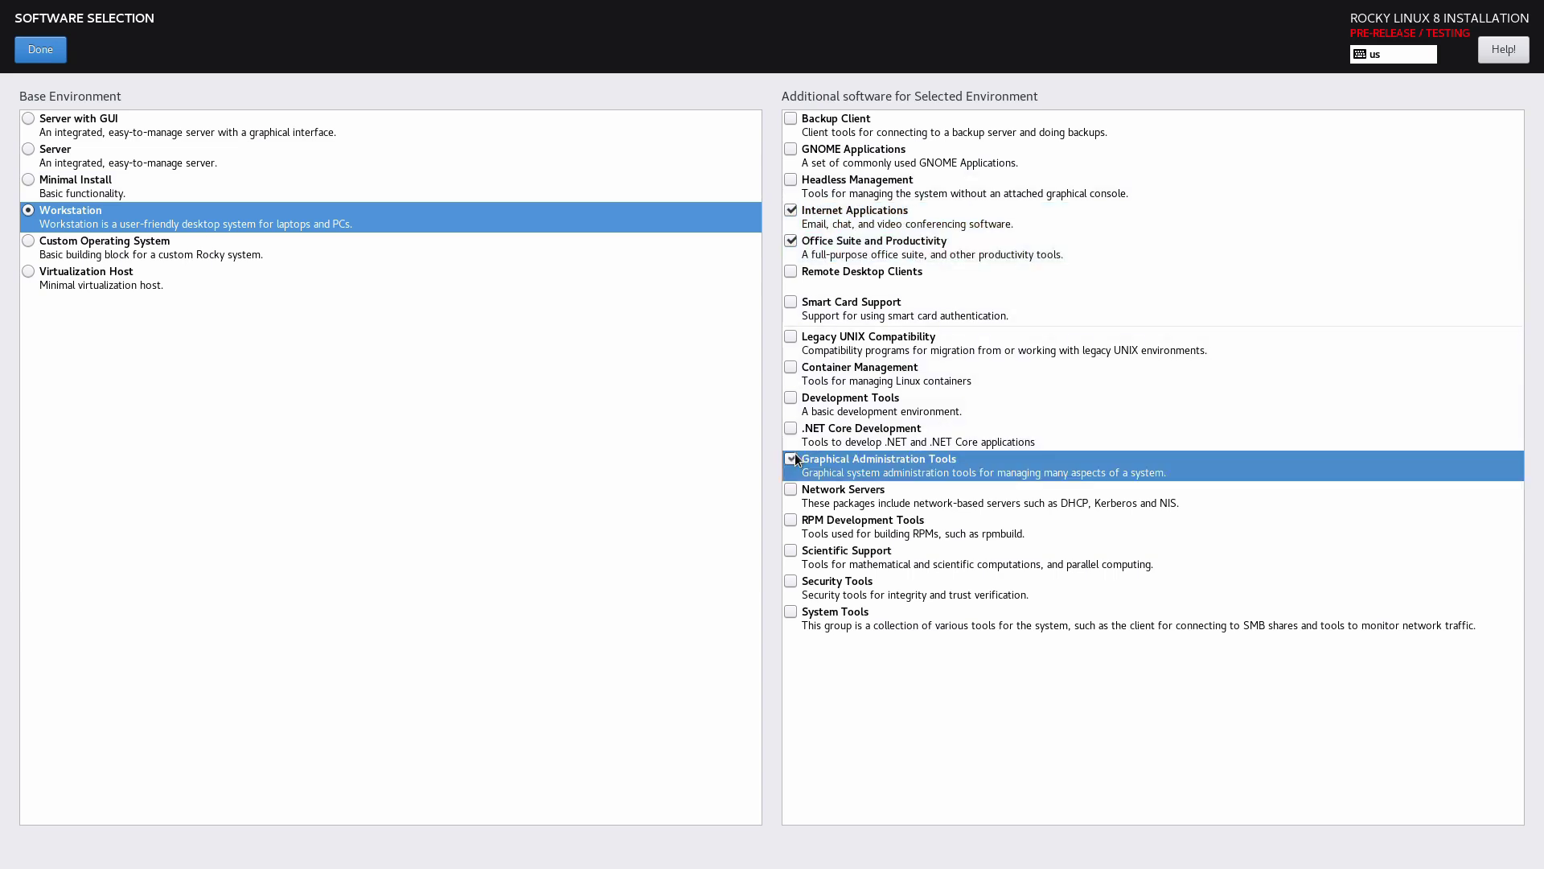
pyautogui.click(799, 615)
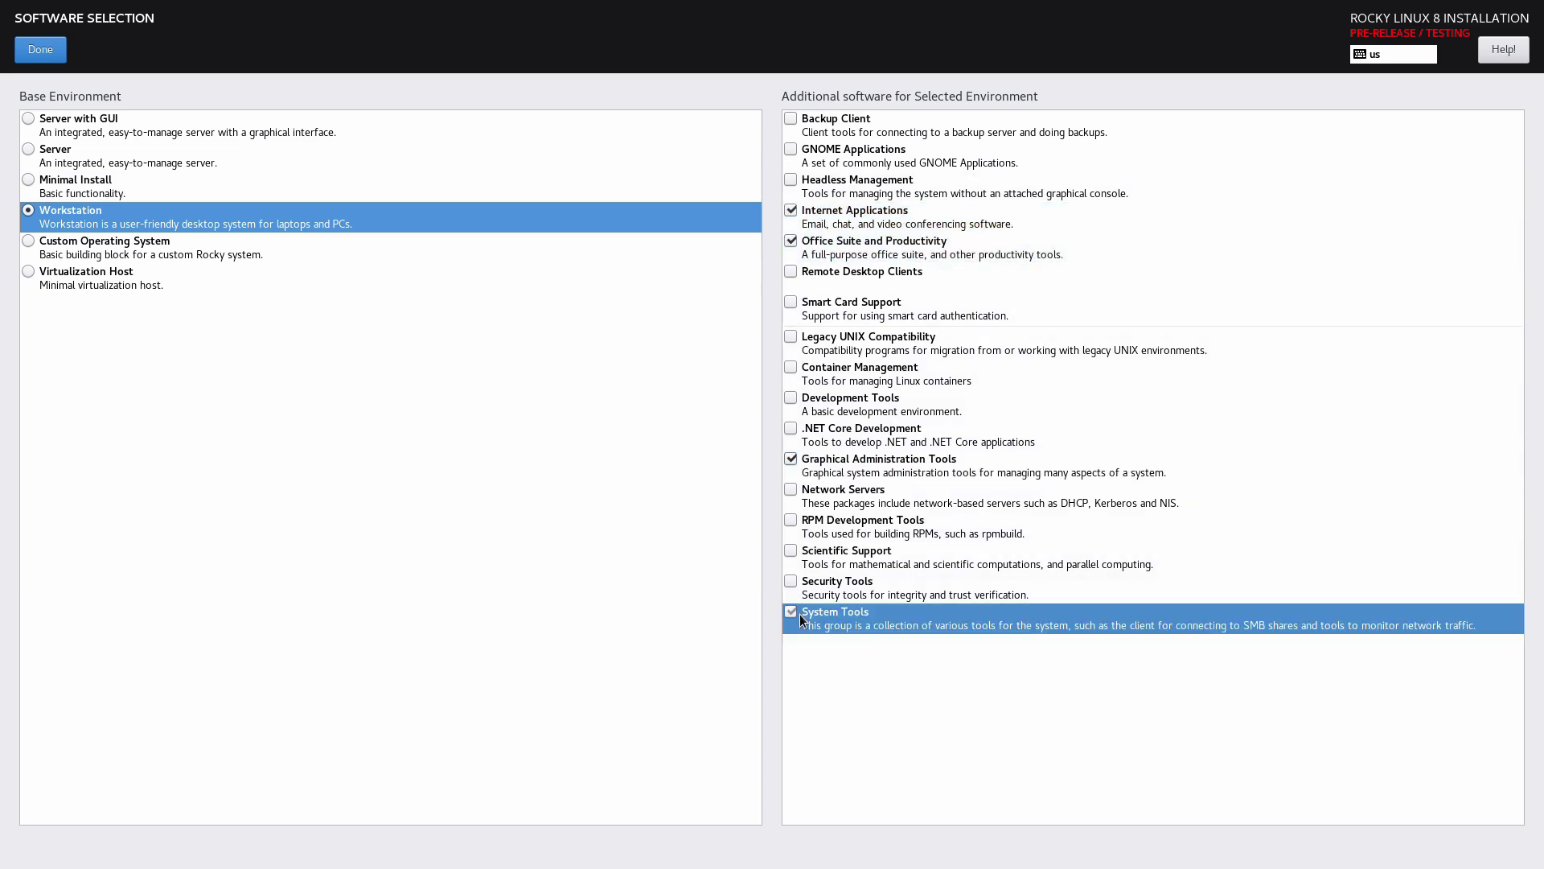
pyautogui.click(32, 51)
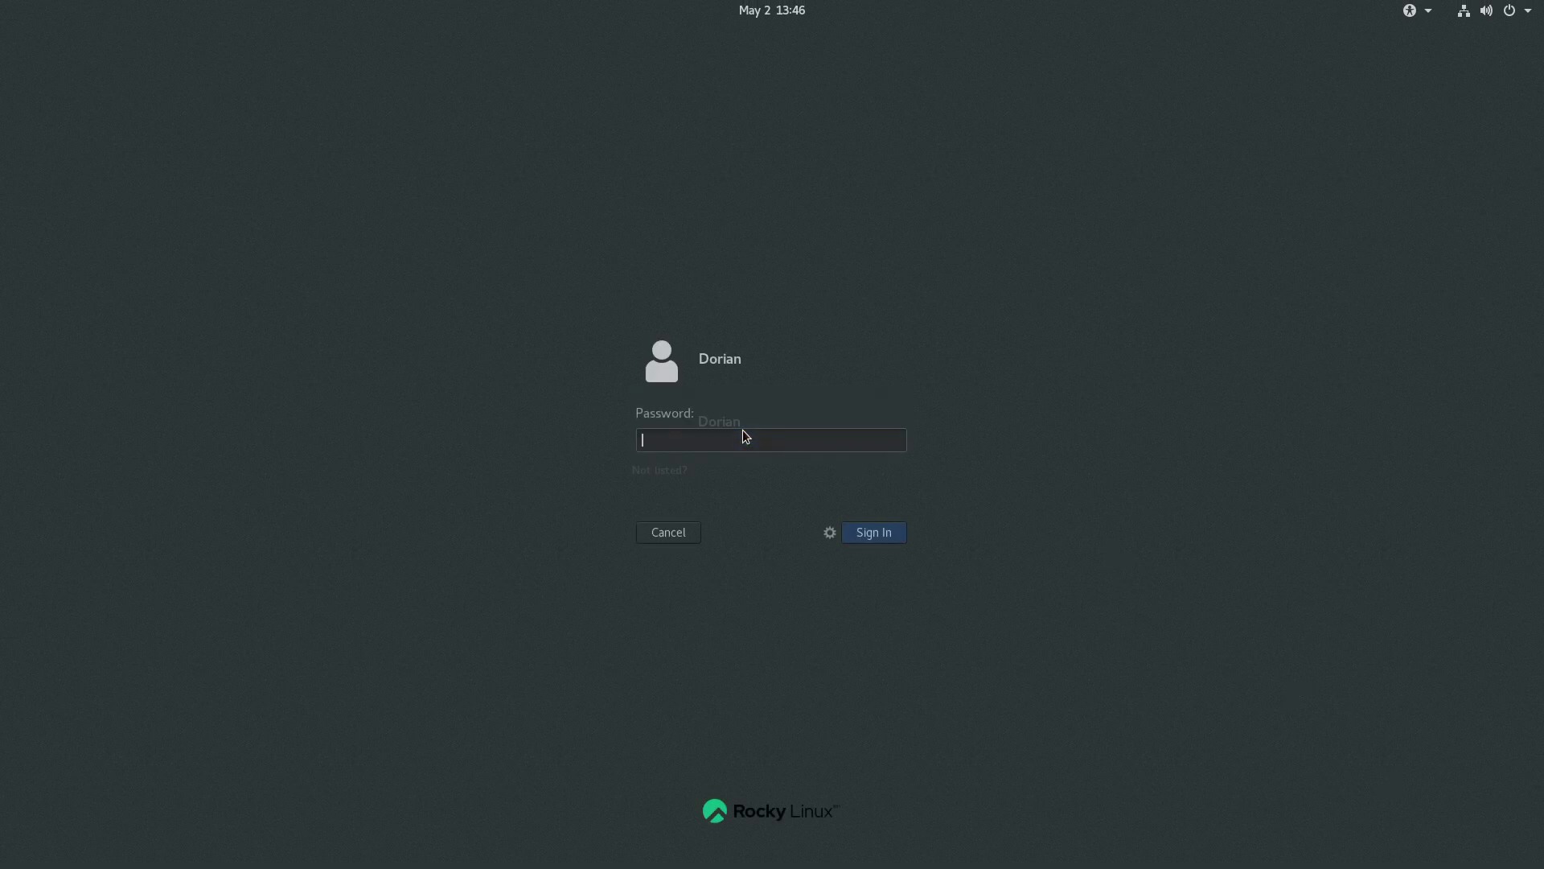
# - Check the available session types, then launch LibreOffice Writer from the applications grid
pyautogui.click(830, 533)
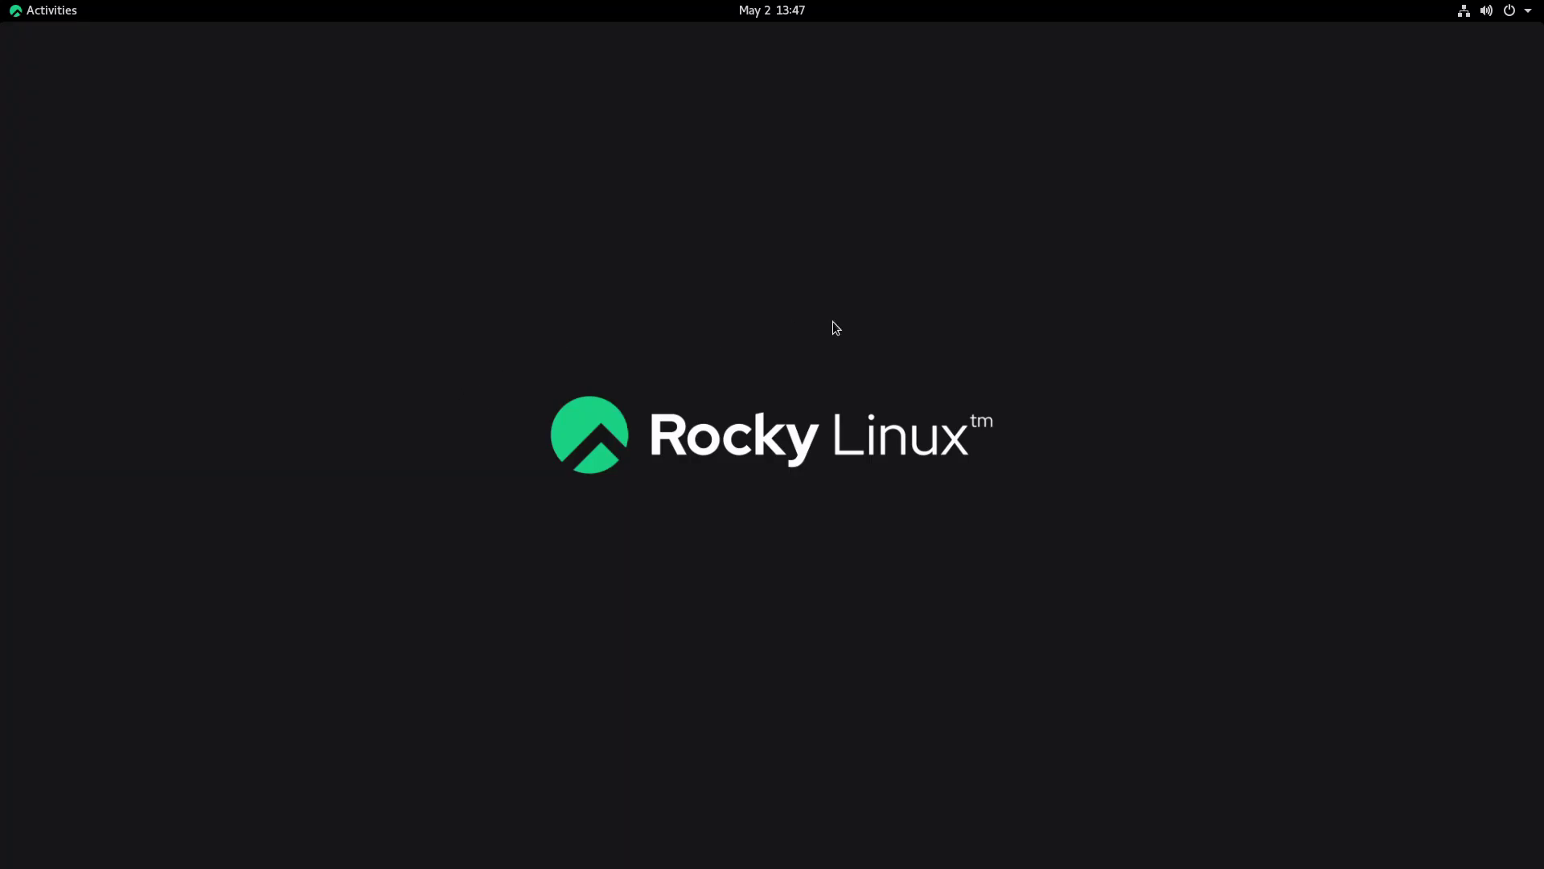
pyautogui.press('super')
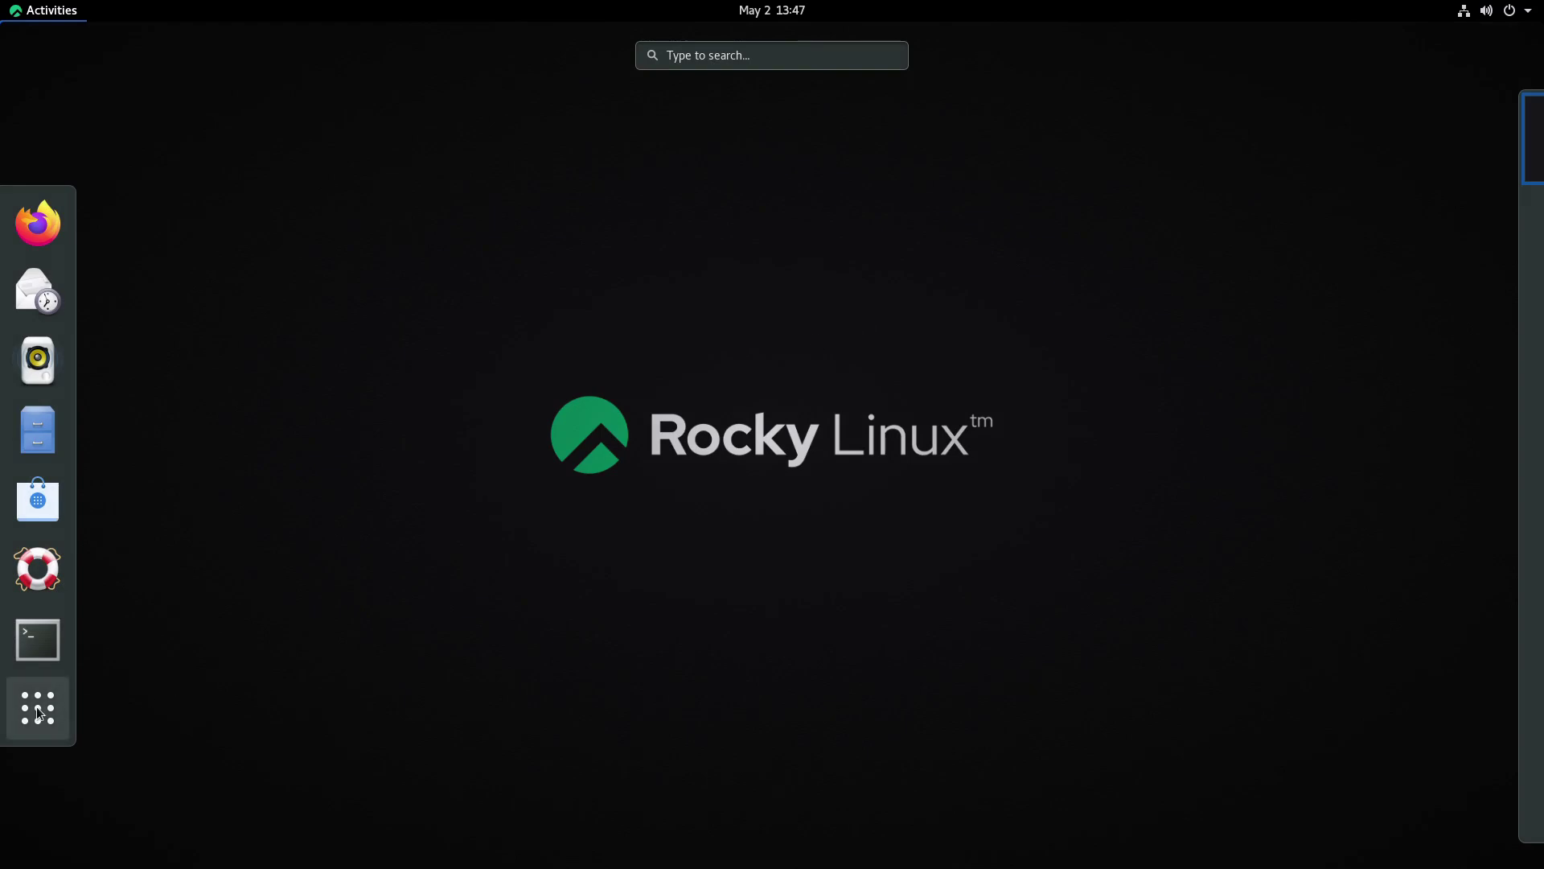
pyautogui.click(38, 708)
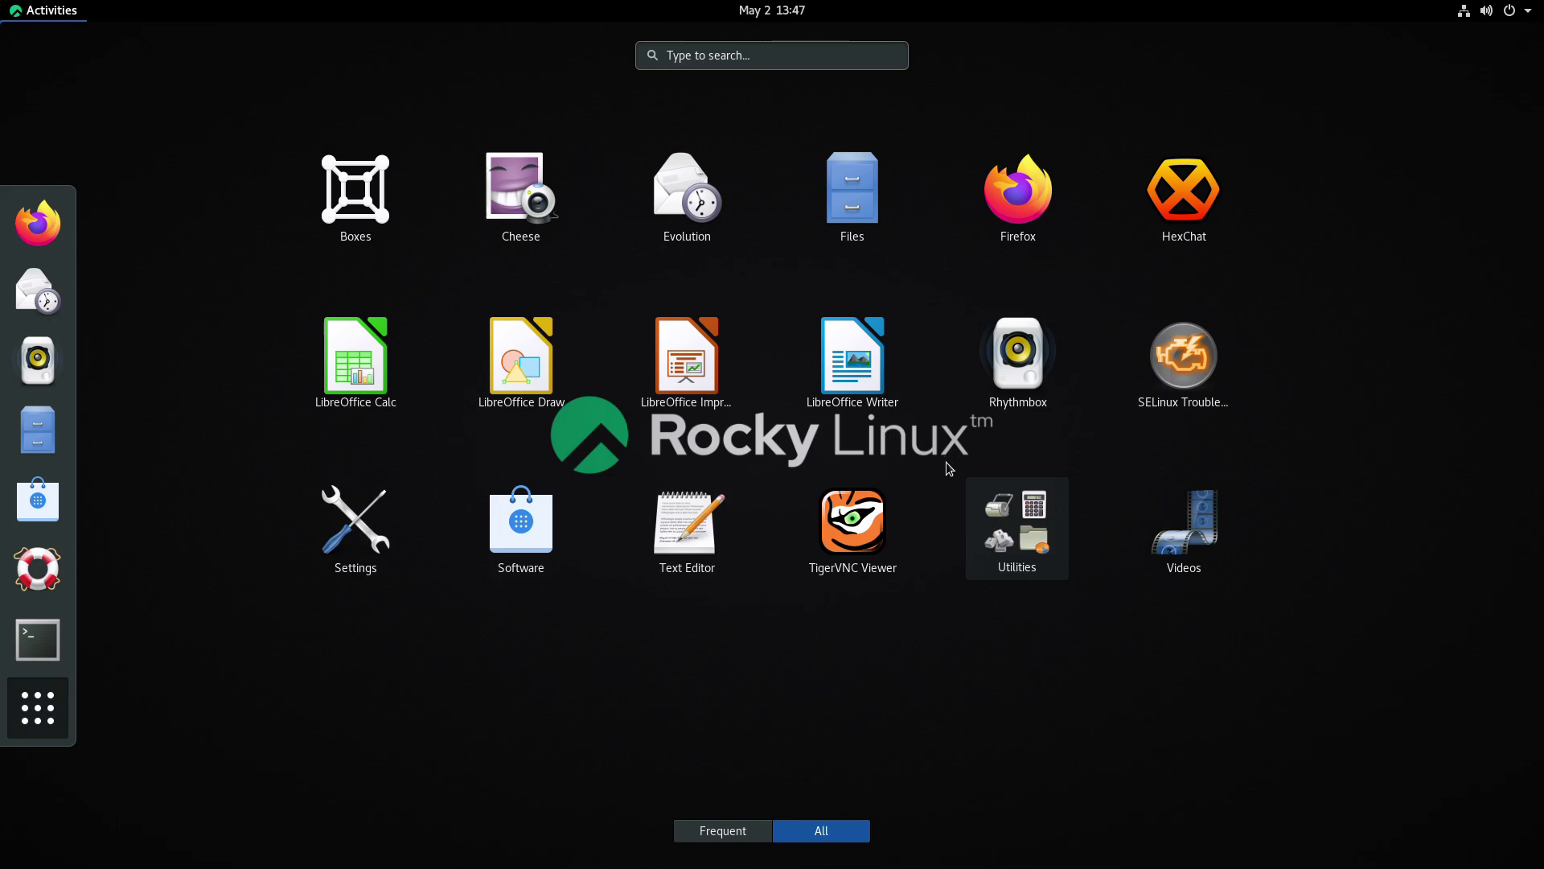
pyautogui.click(995, 519)
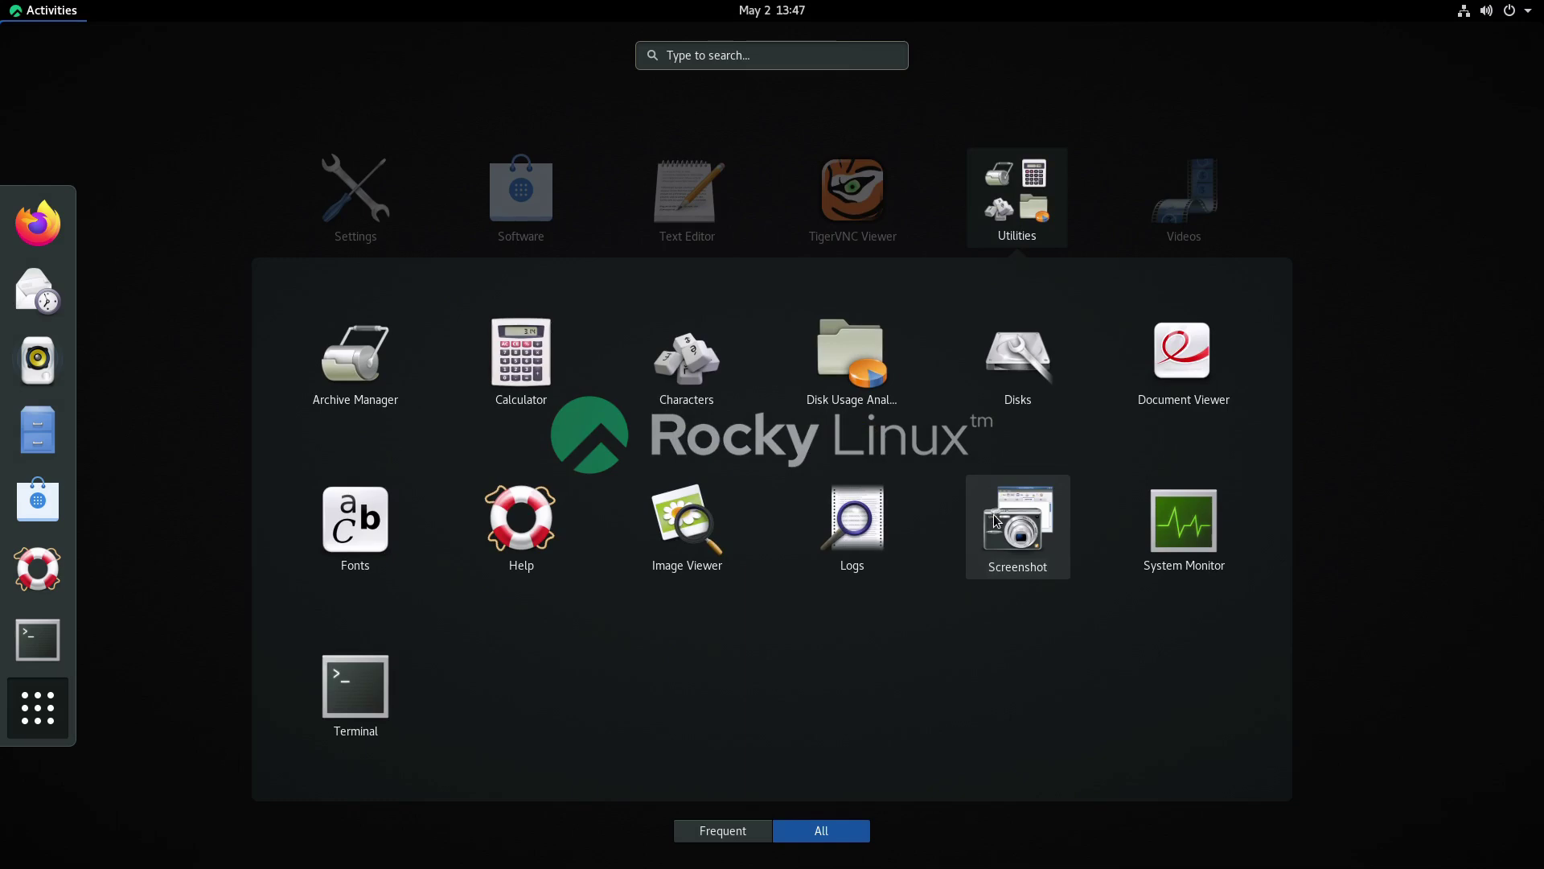
pyautogui.click(1370, 576)
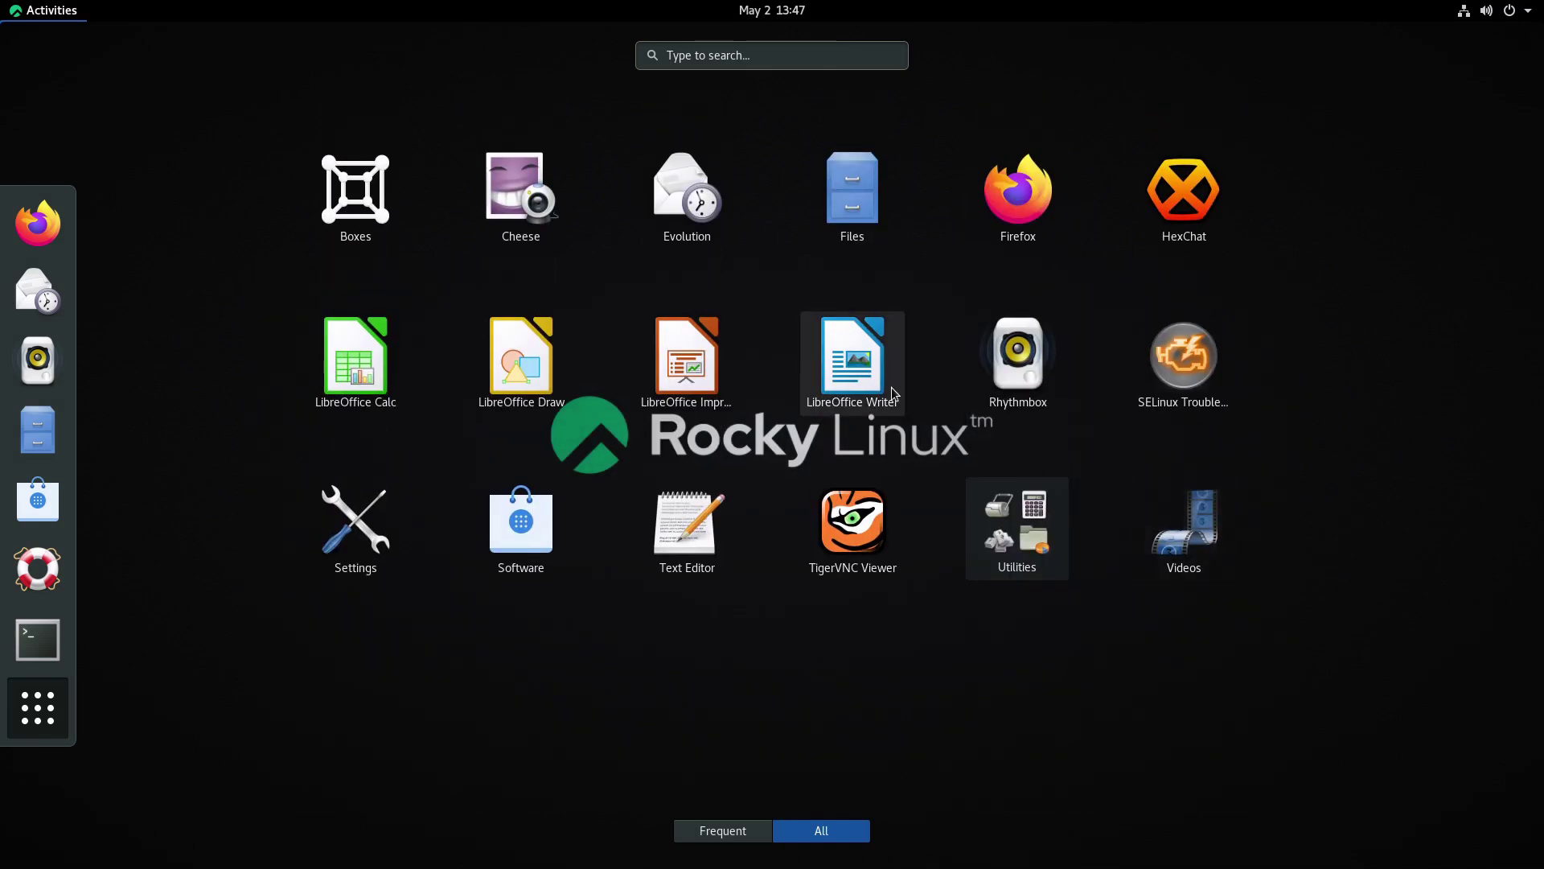
pyautogui.click(859, 374)
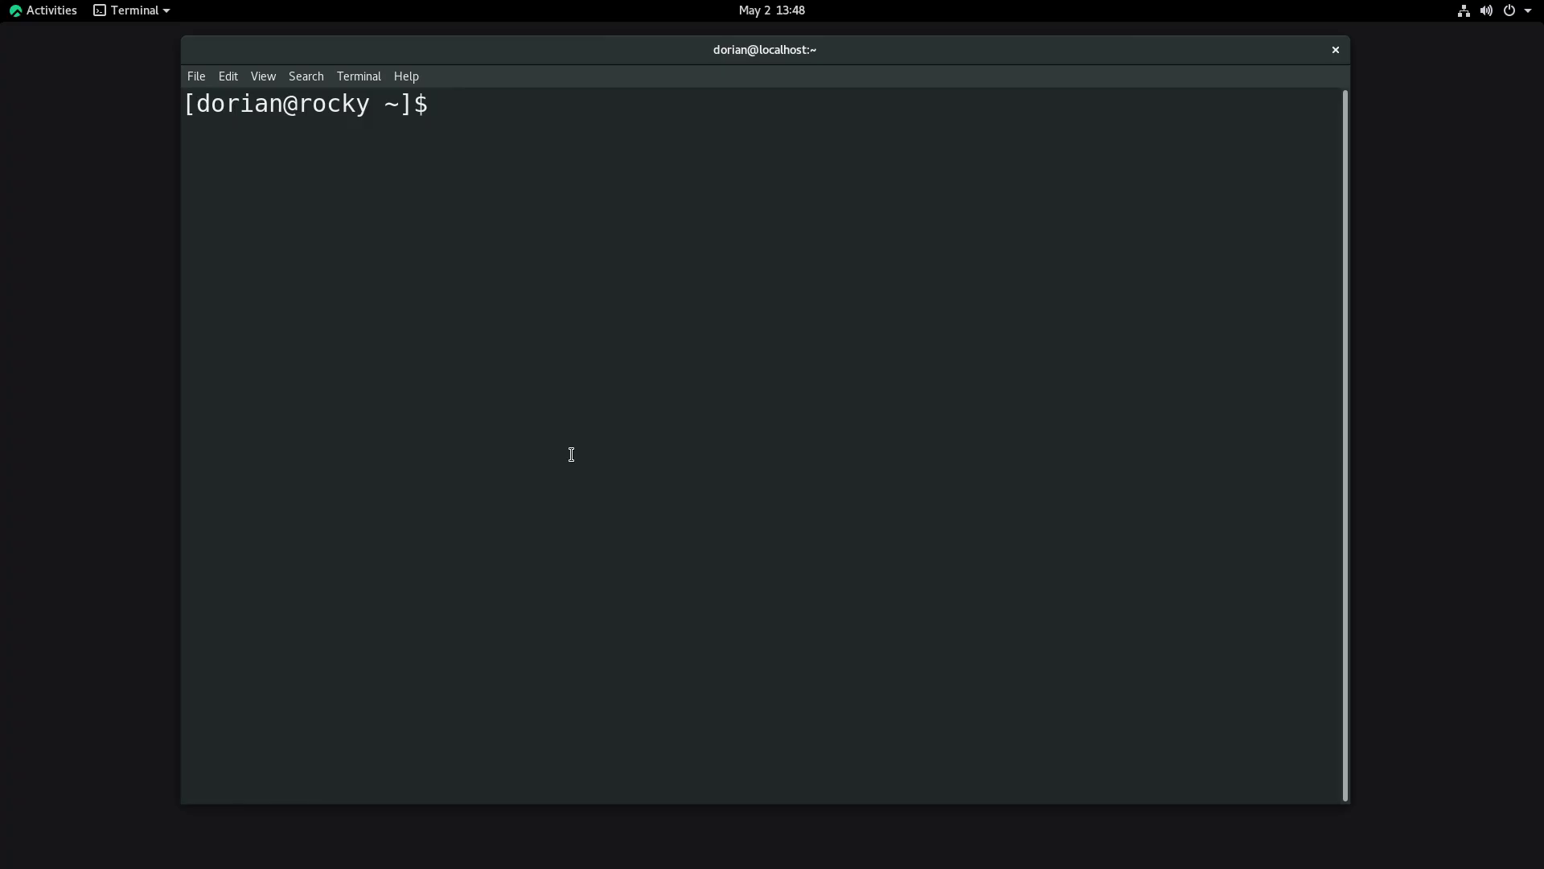
# - Run uname -a to print the kernel details
pyautogui.write('uname a')
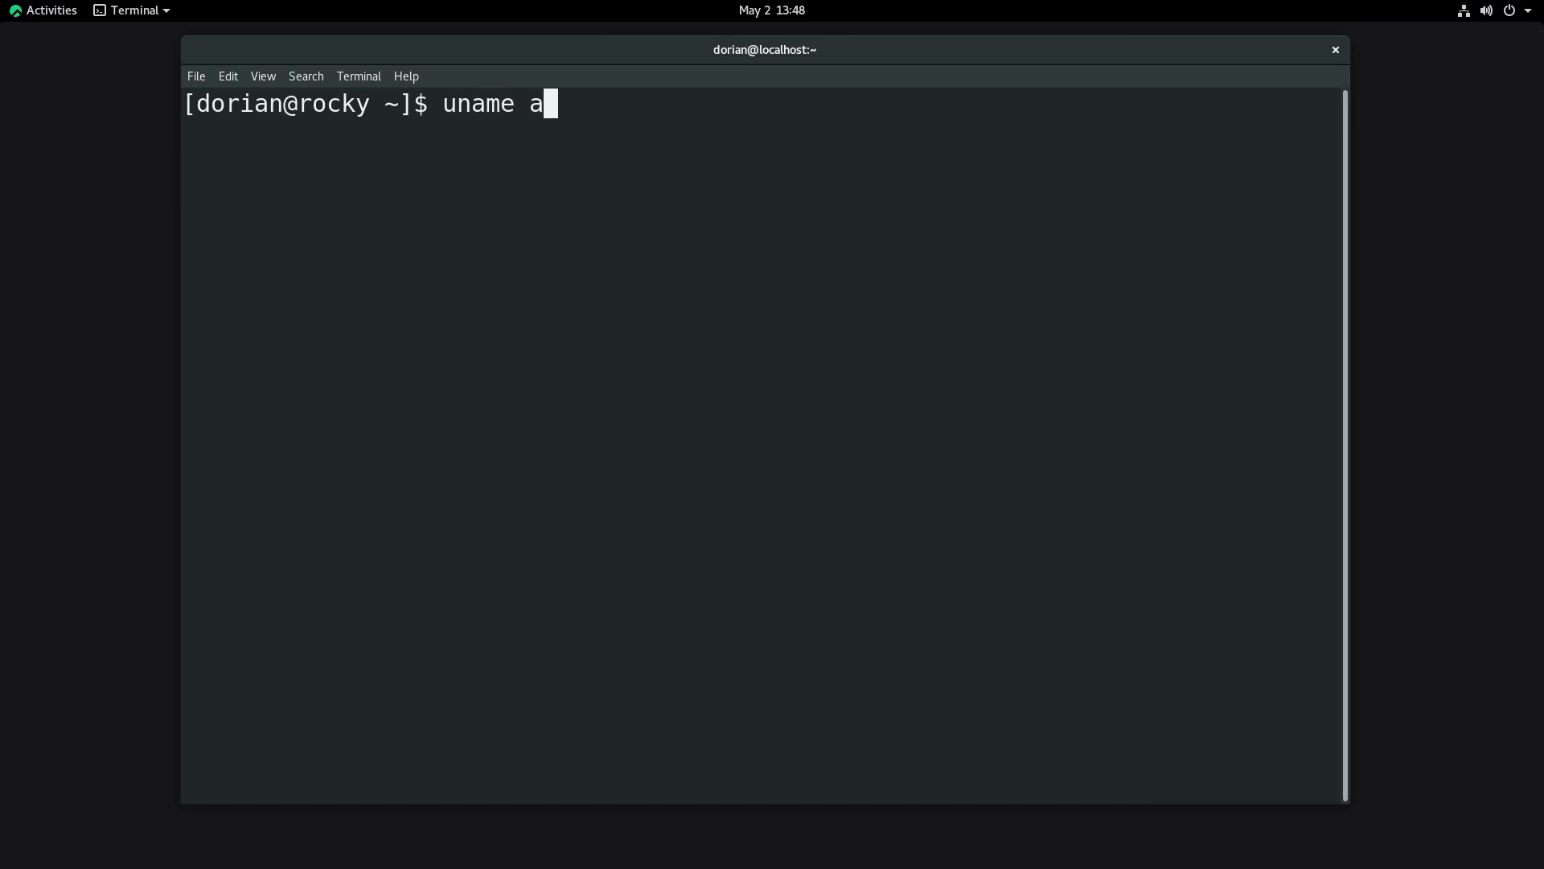
pyautogui.press('BackSpace')
pyautogui.write('-a')
pyautogui.press('Return')
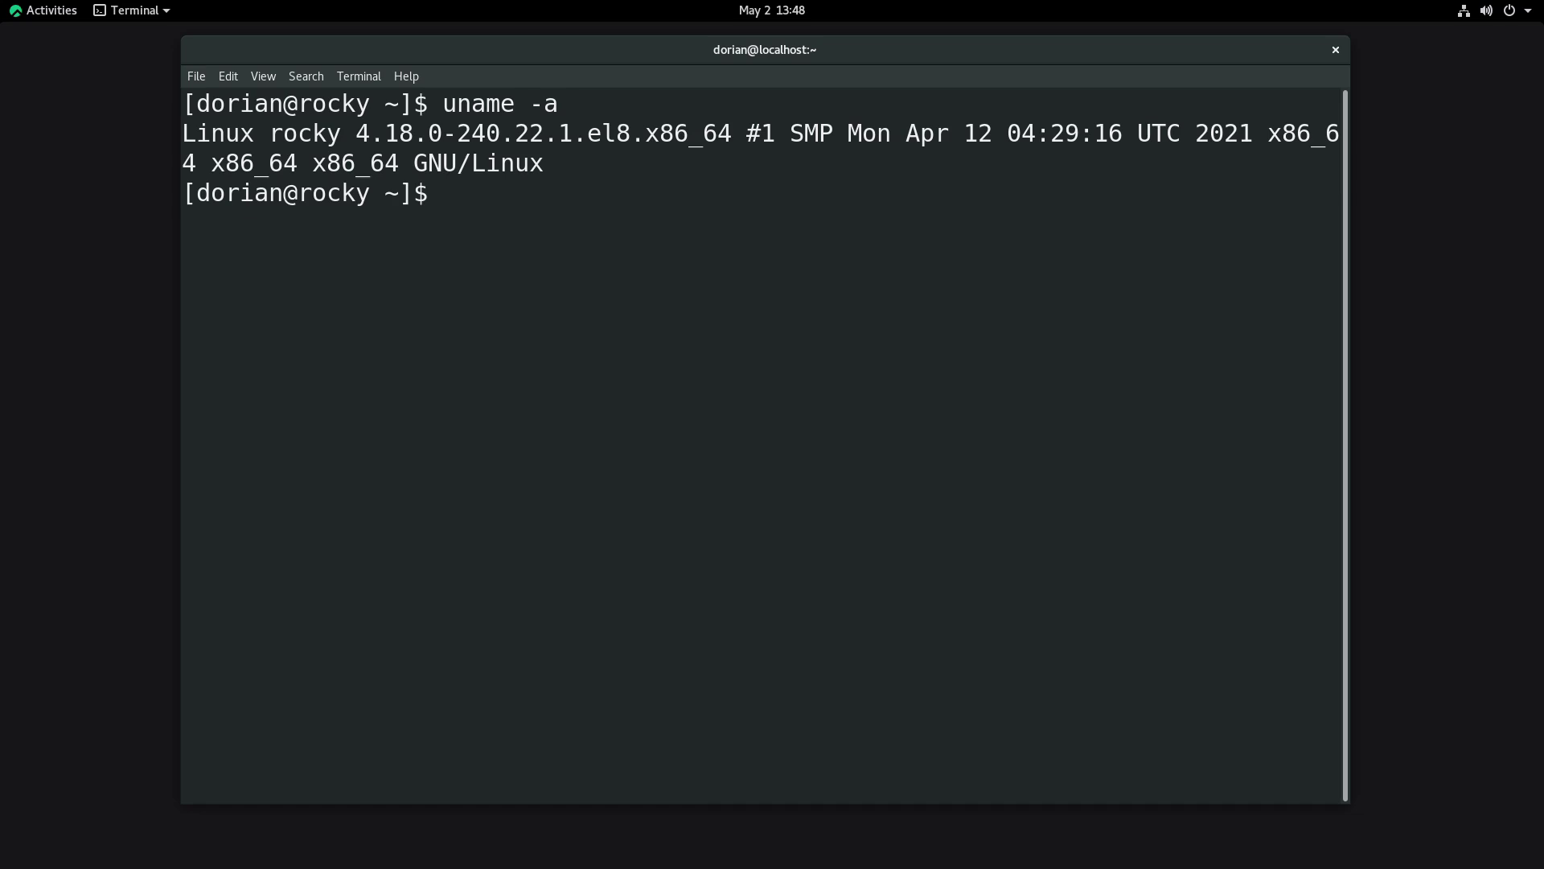
# - Clear the screen, view running processes with top, quit it, and run clear
pyautogui.hotkey('ctrl', 'l')
pyautogui.write('top')
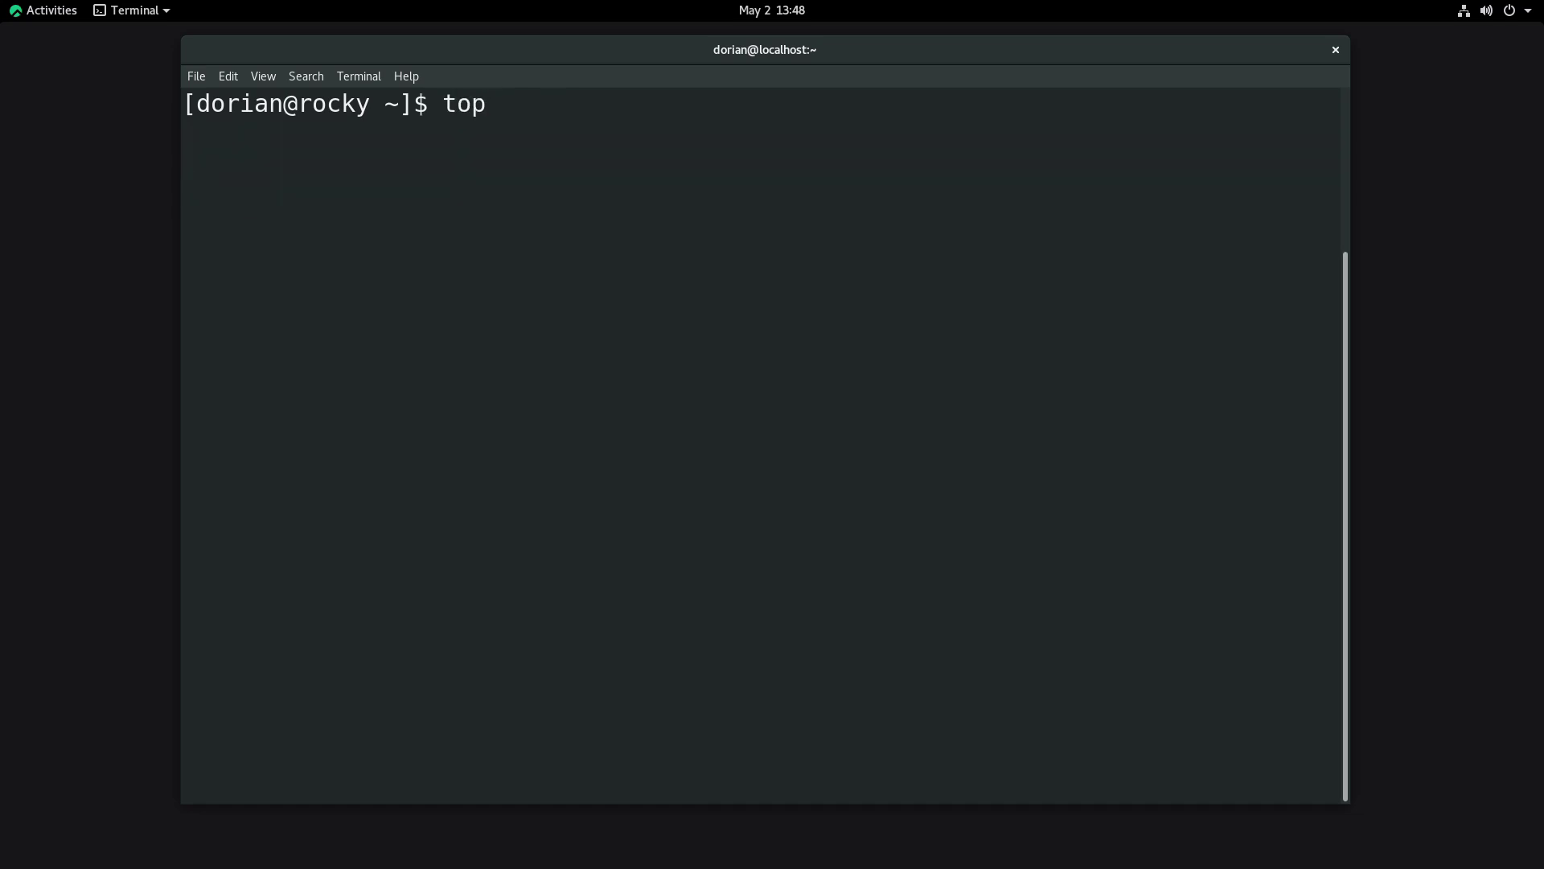
pyautogui.press('Return')
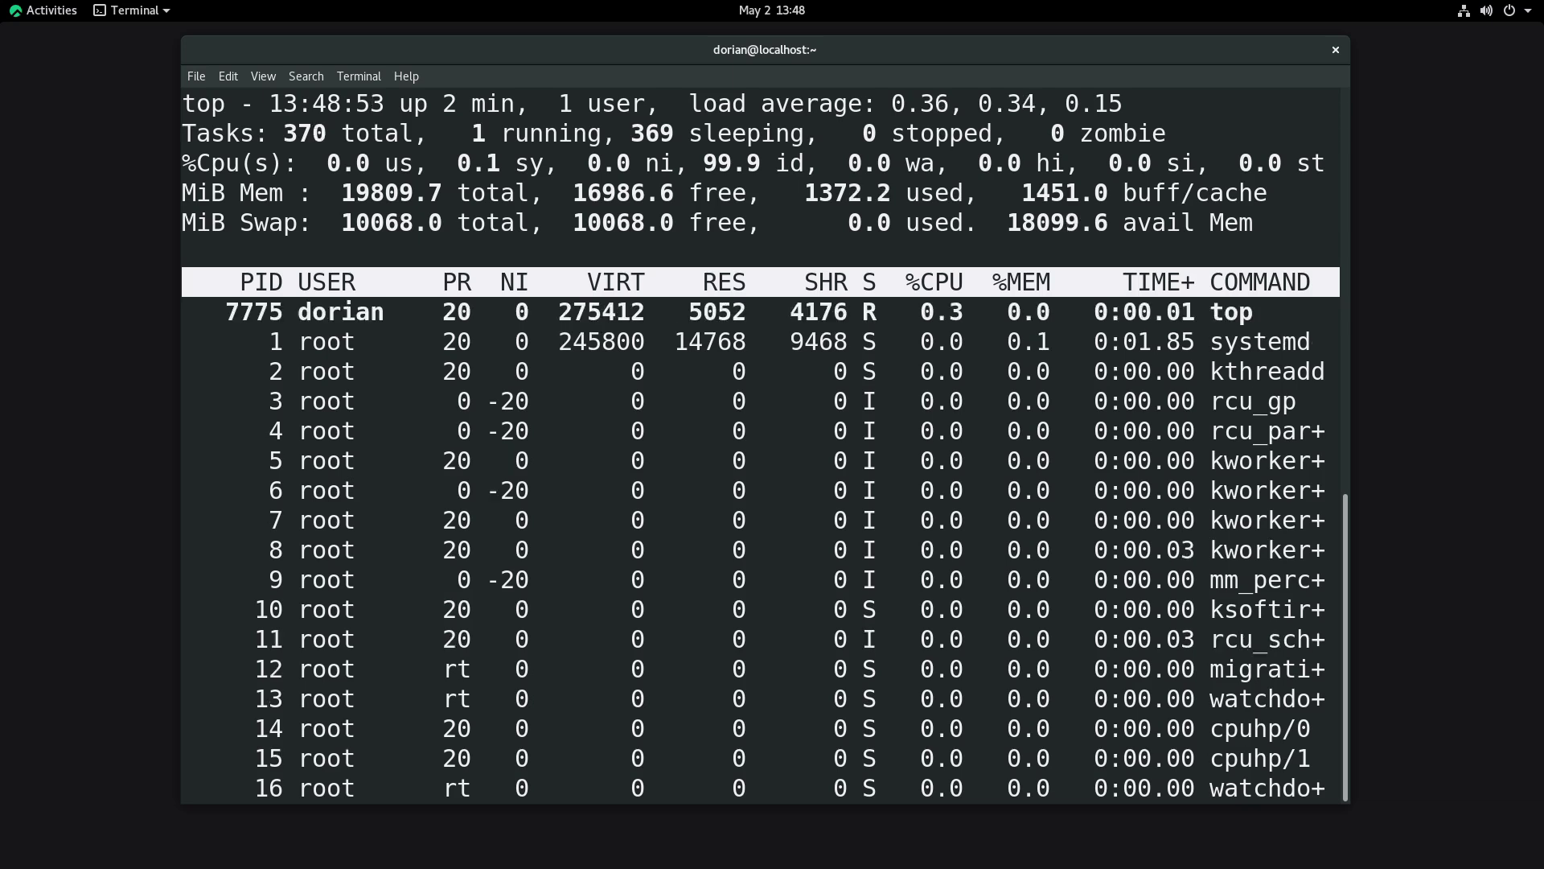
pyautogui.press('q')
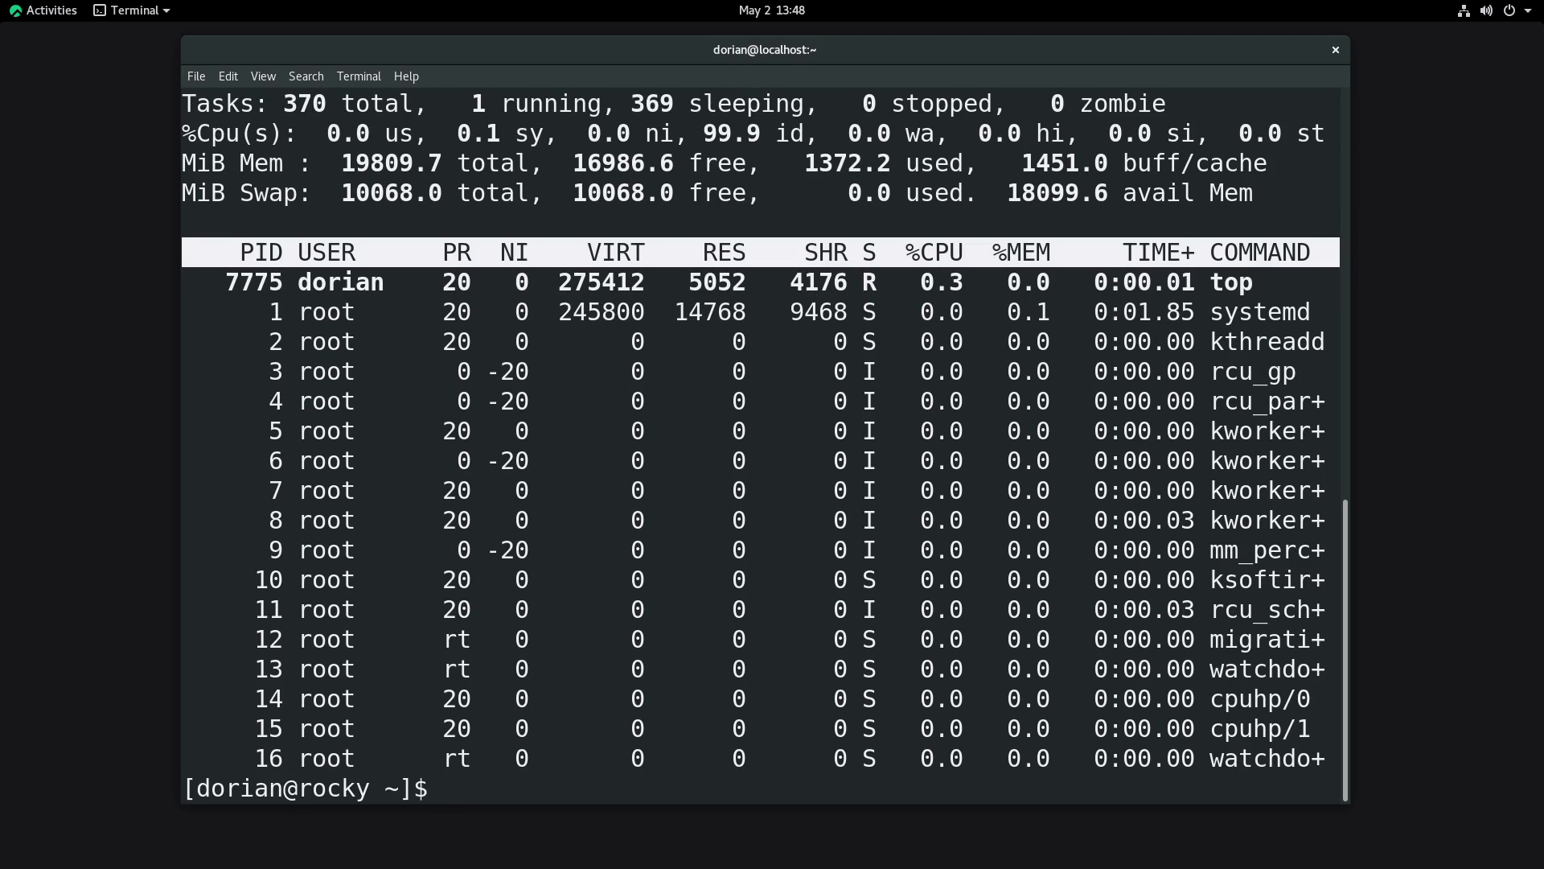
pyautogui.write('clear')
pyautogui.press('Return')
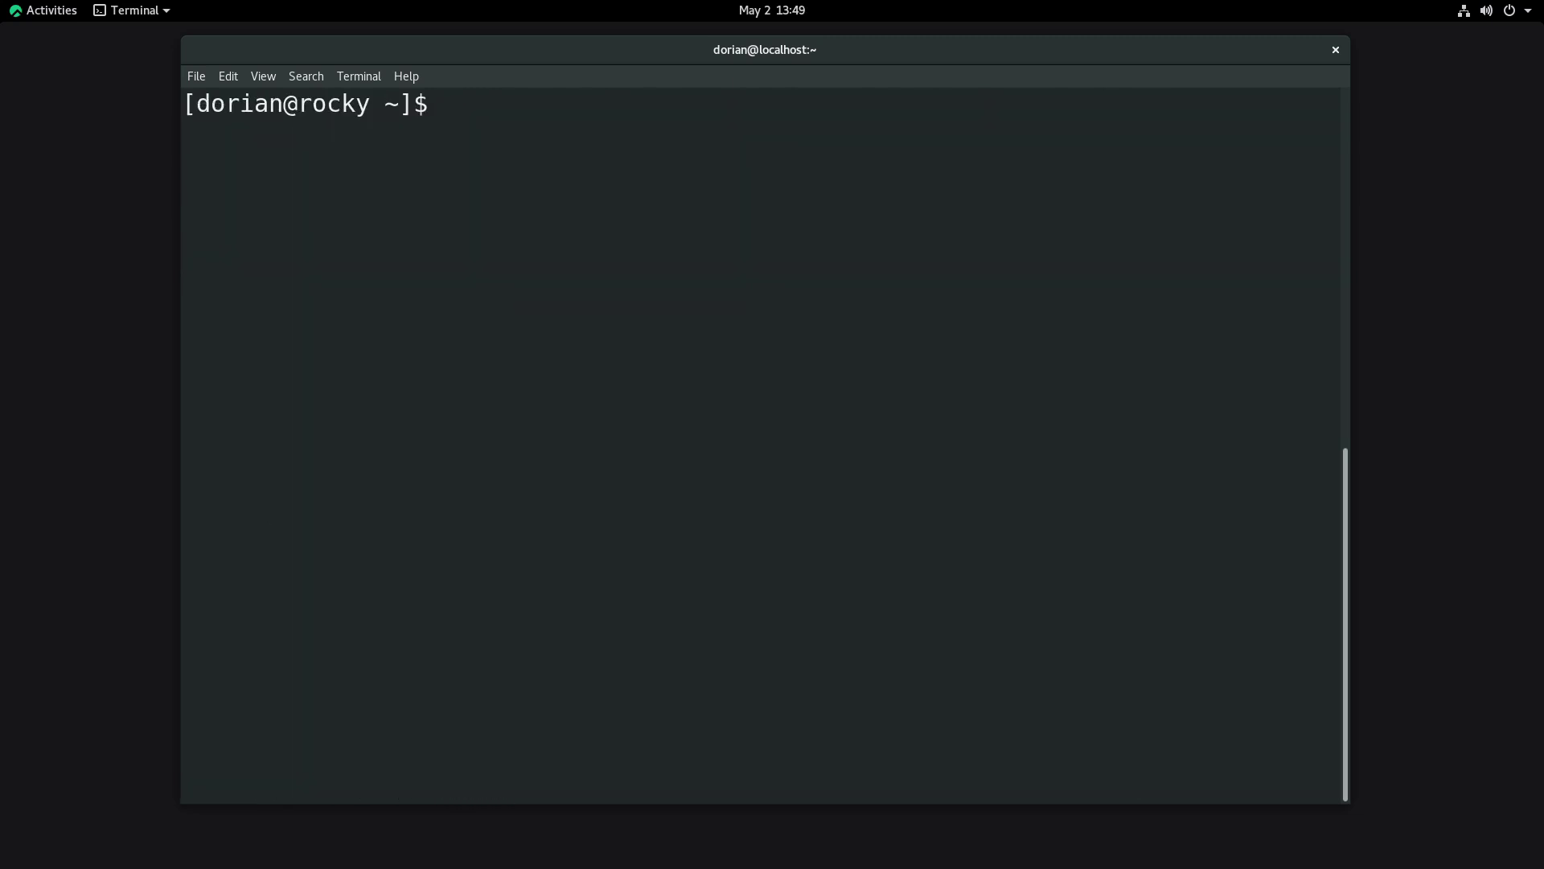
# - Close the terminal and start Firefox from the dash
pyautogui.click(1333, 50)
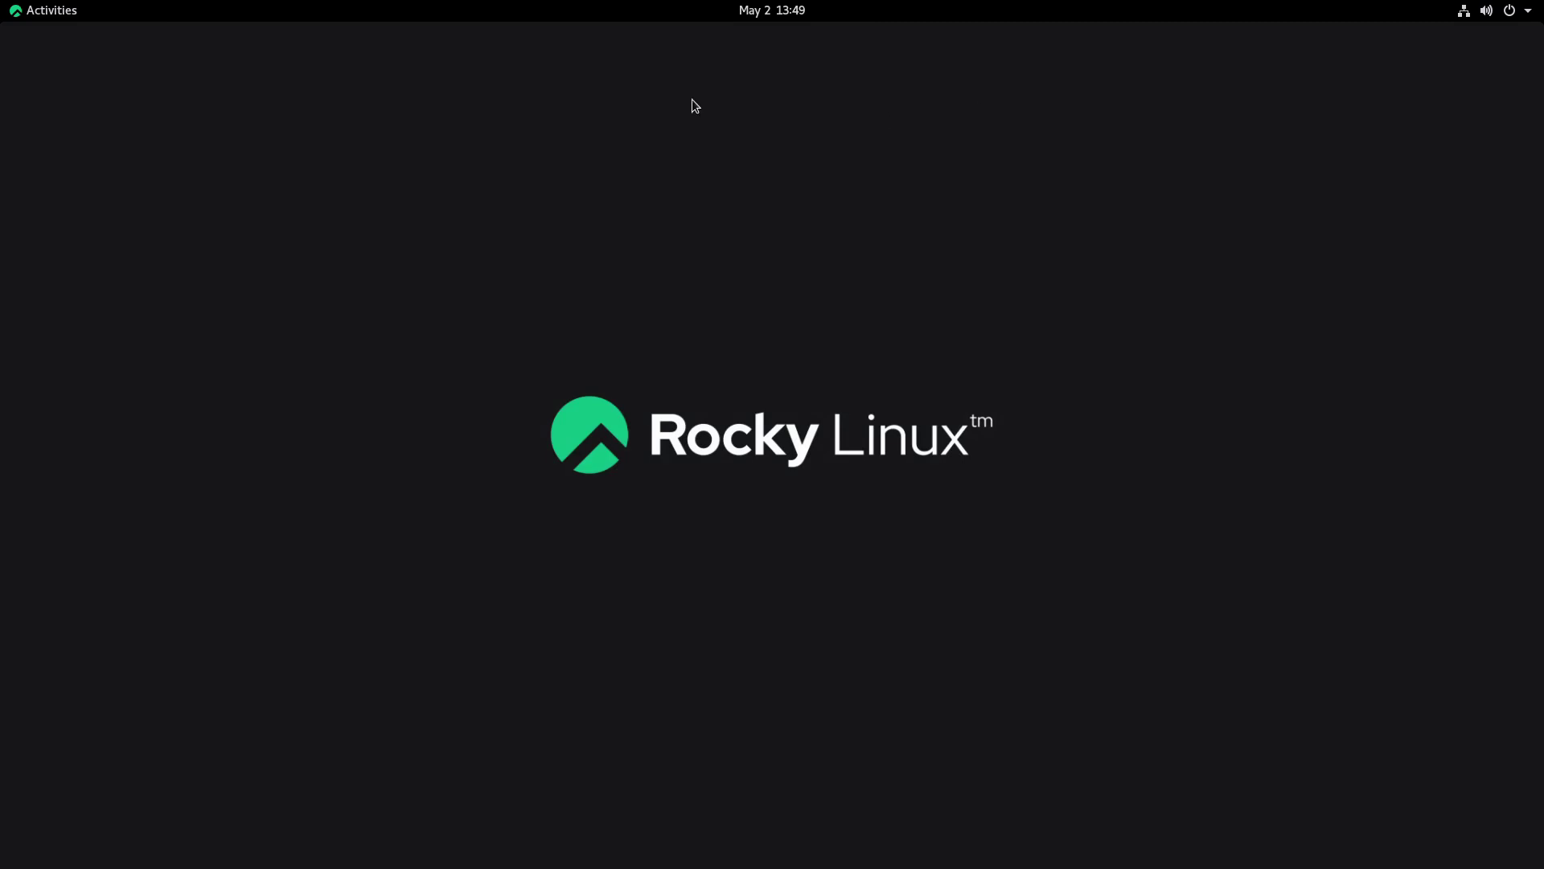
pyautogui.click(51, 10)
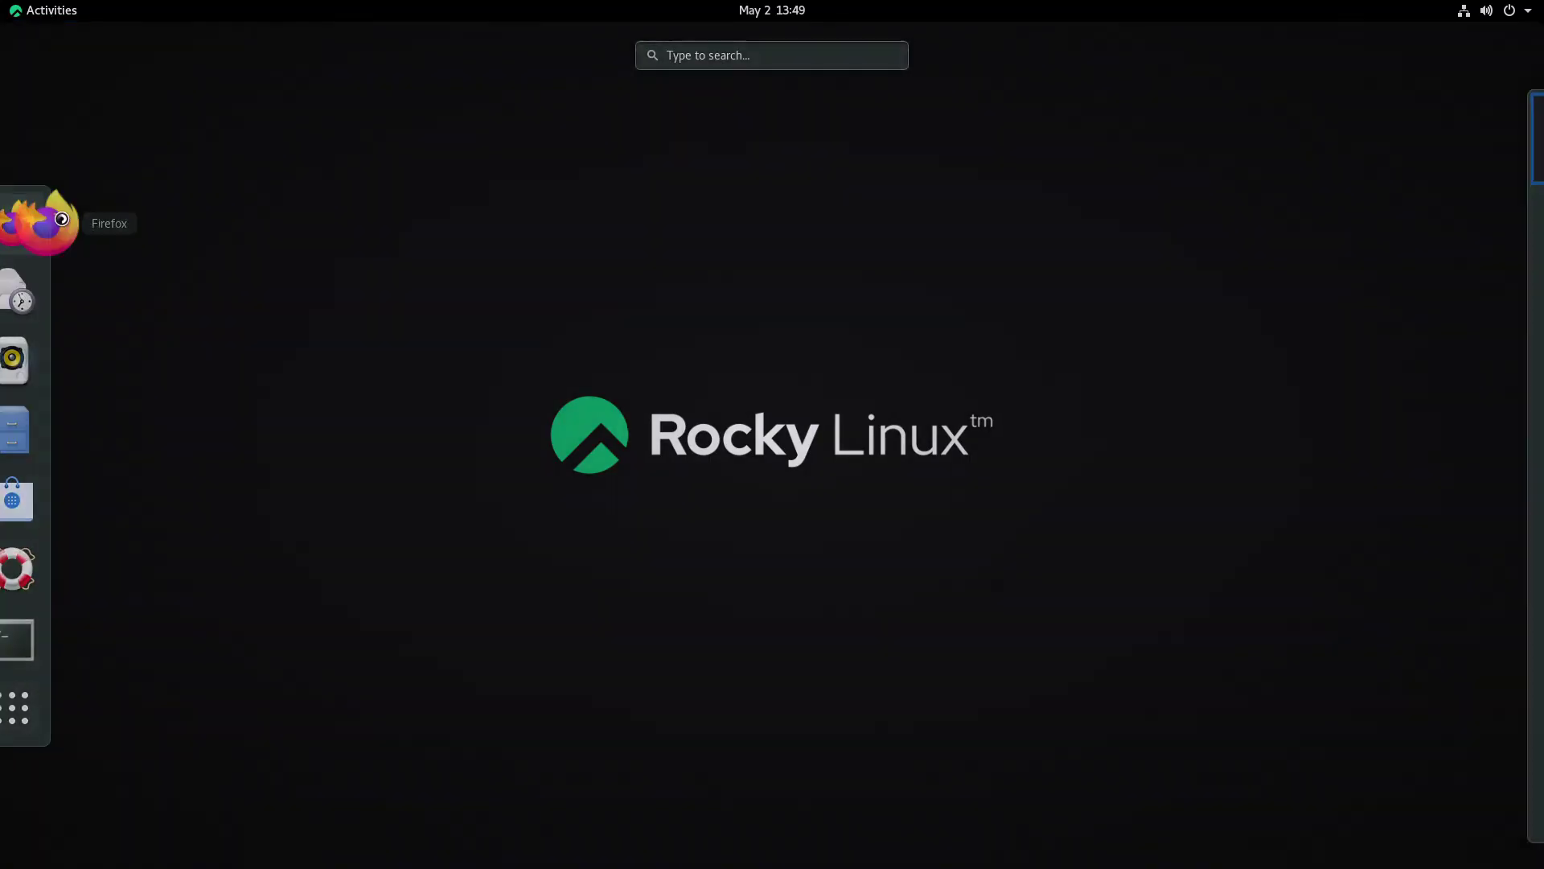
pyautogui.click(60, 218)
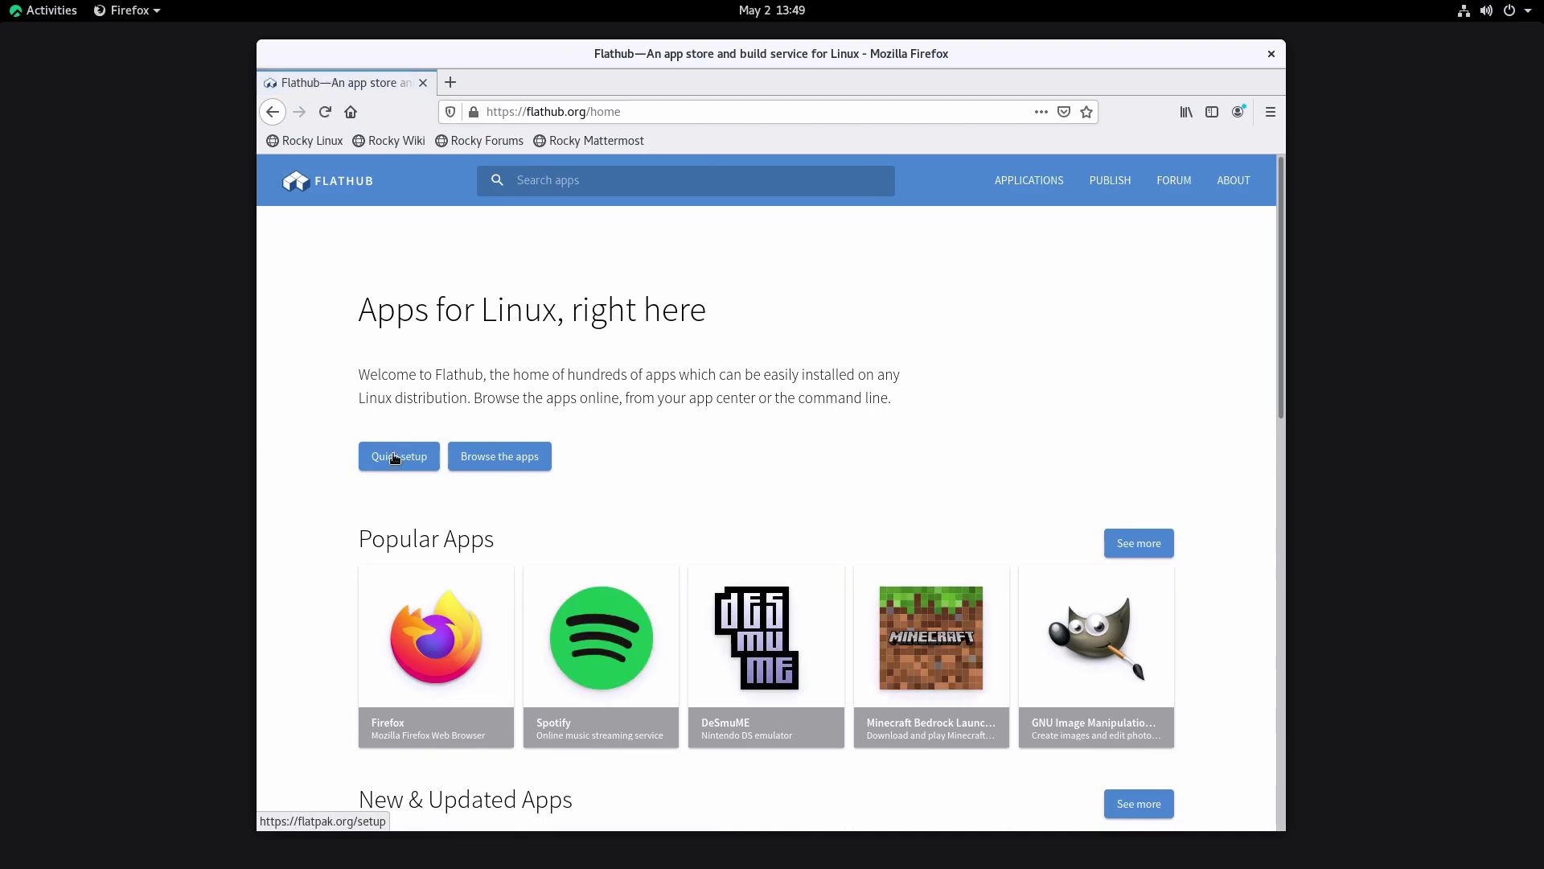
# - Choose CentOS on flatpak.org's Quick Setup and download the Flathub repository file
pyautogui.click(394, 458)
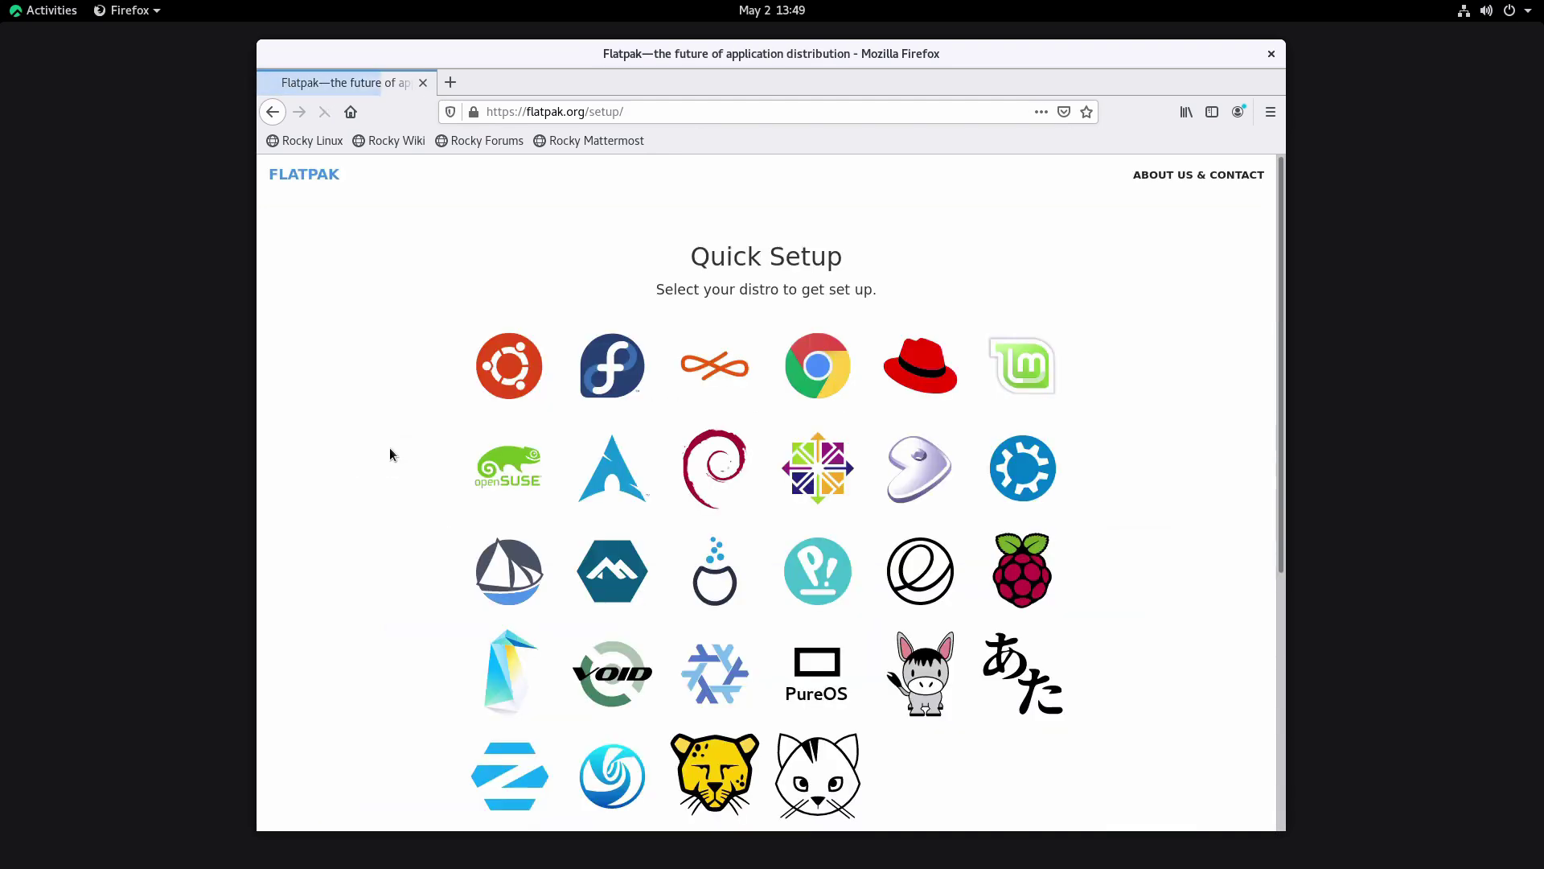
pyautogui.click(817, 473)
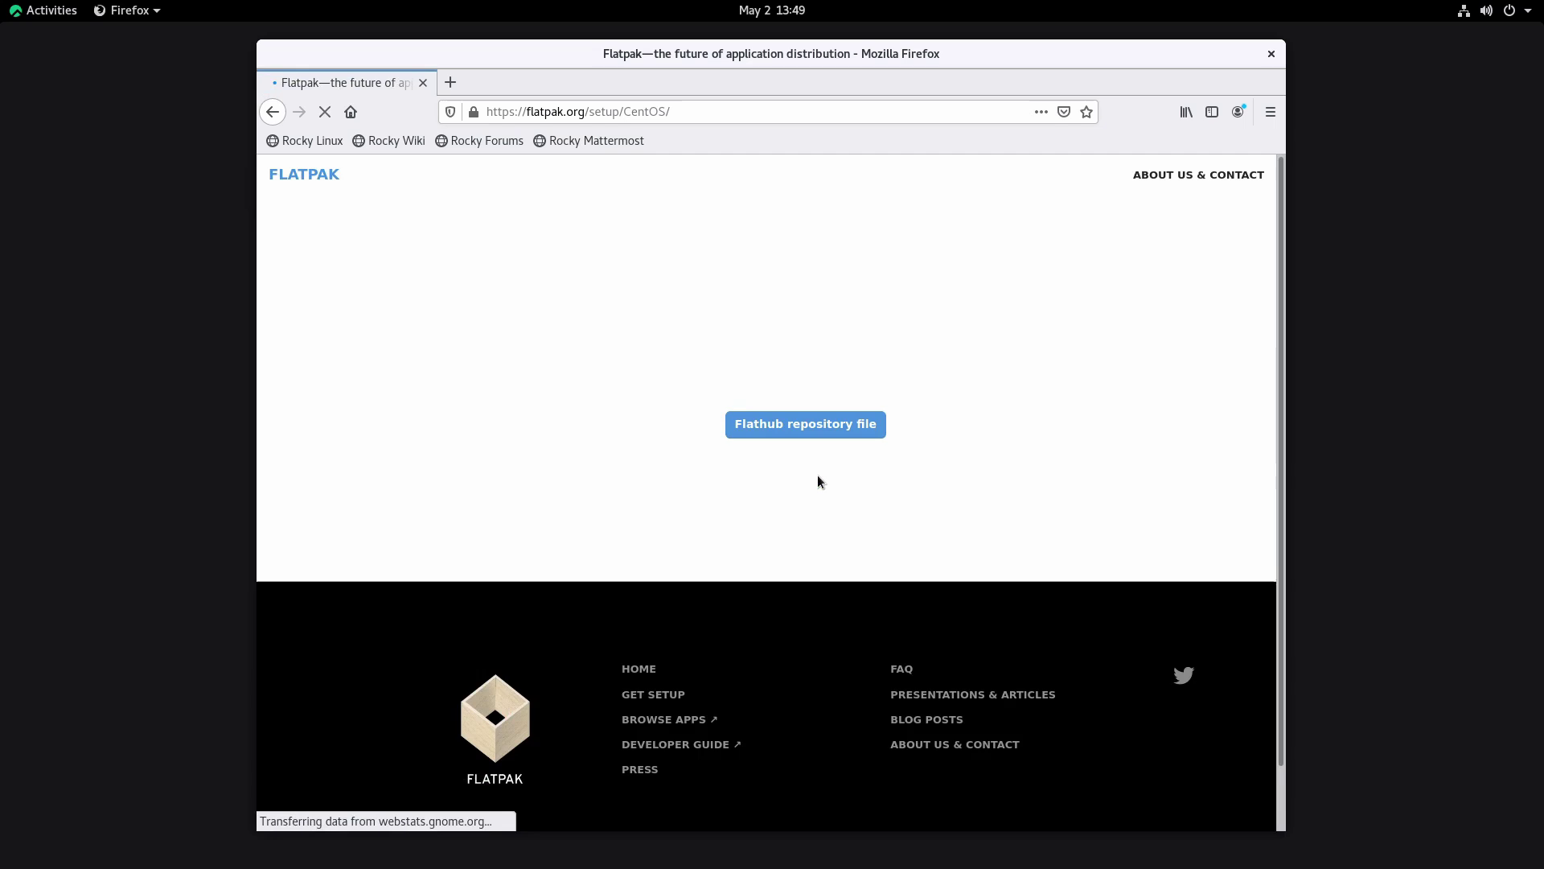
pyautogui.click(796, 425)
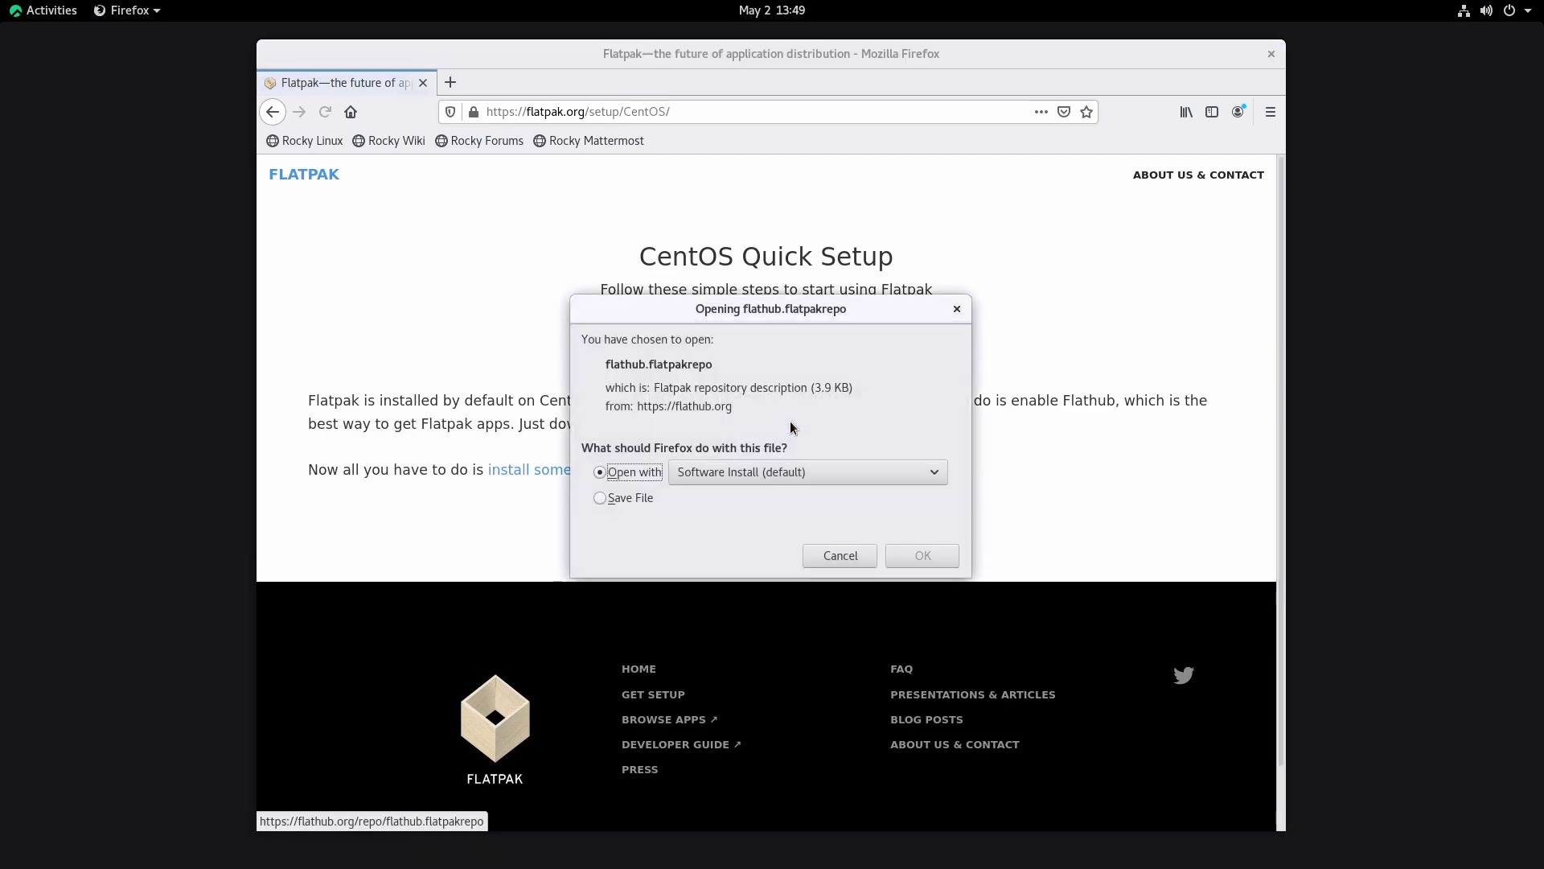
# - Install the Flathub repository in Software, authenticating with the account password
pyautogui.click(922, 555)
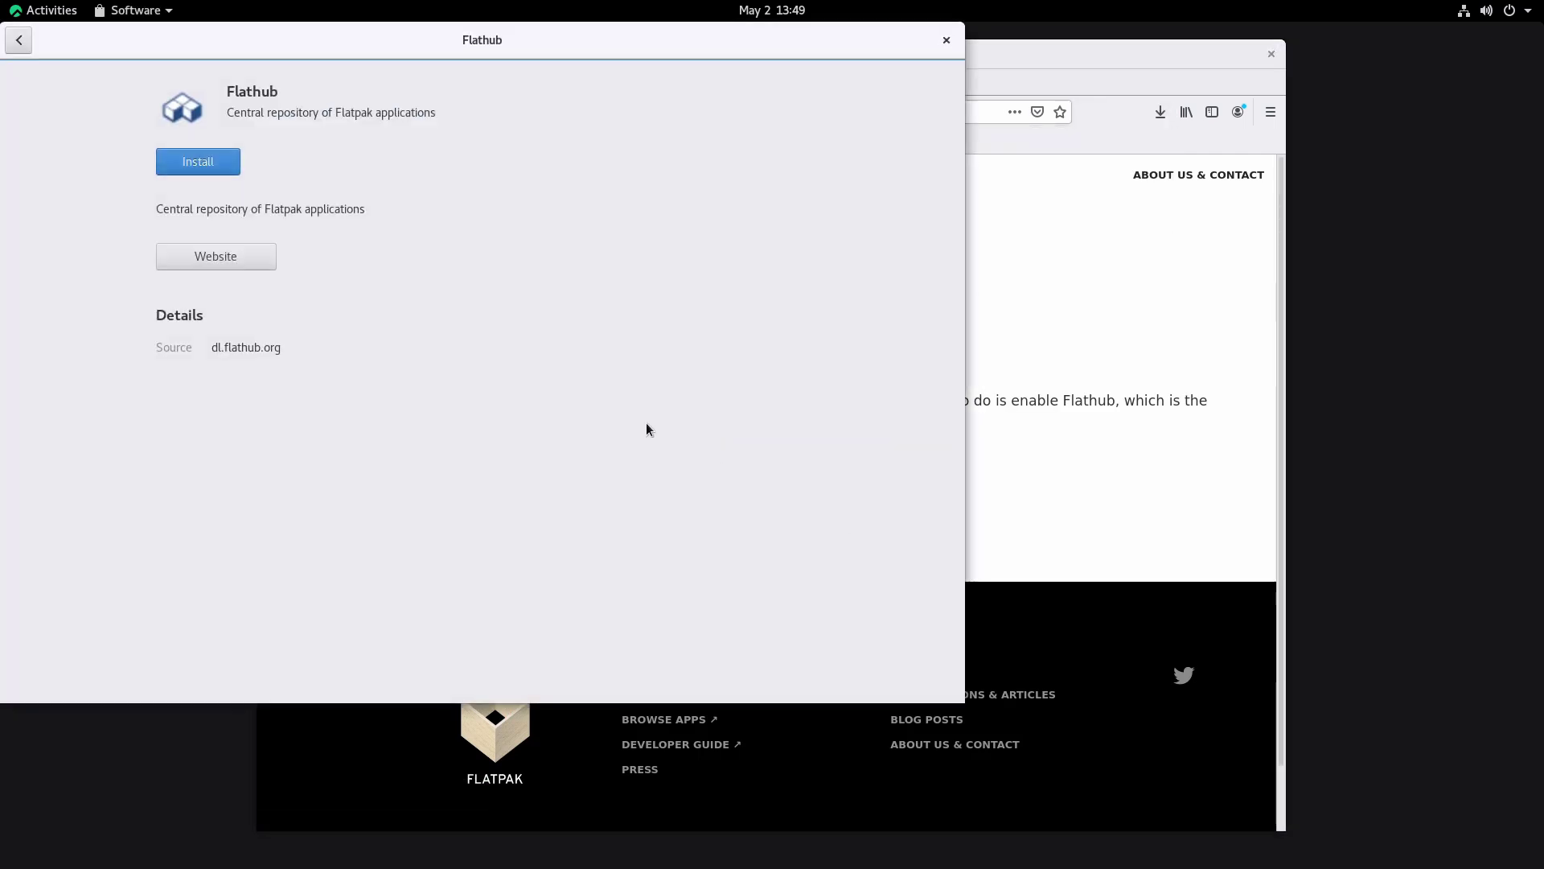
pyautogui.click(178, 153)
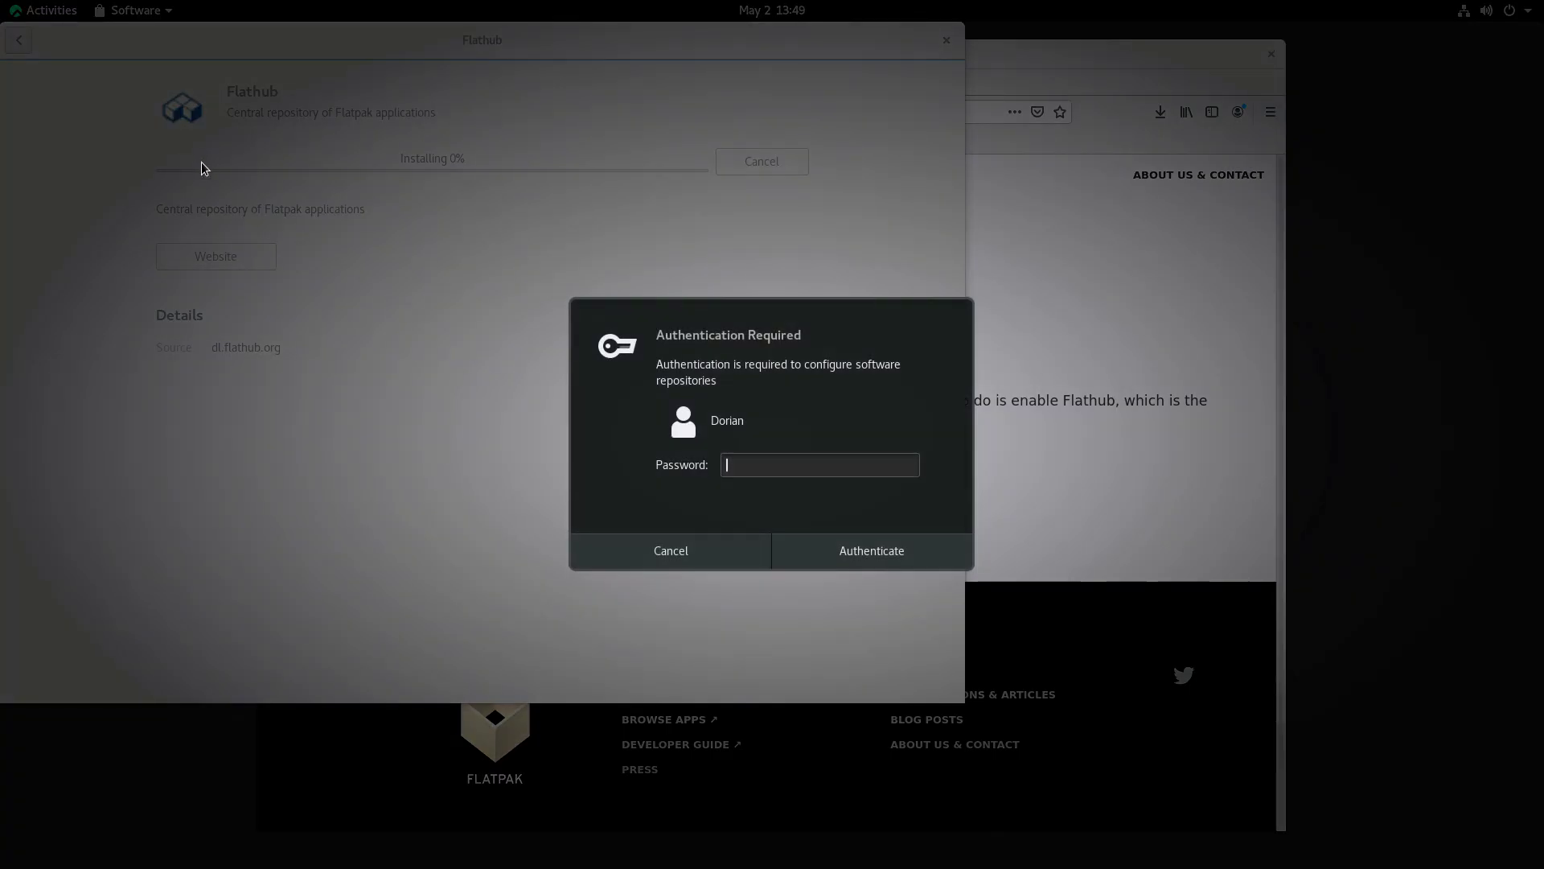
pyautogui.write('******')
pyautogui.press('Return')
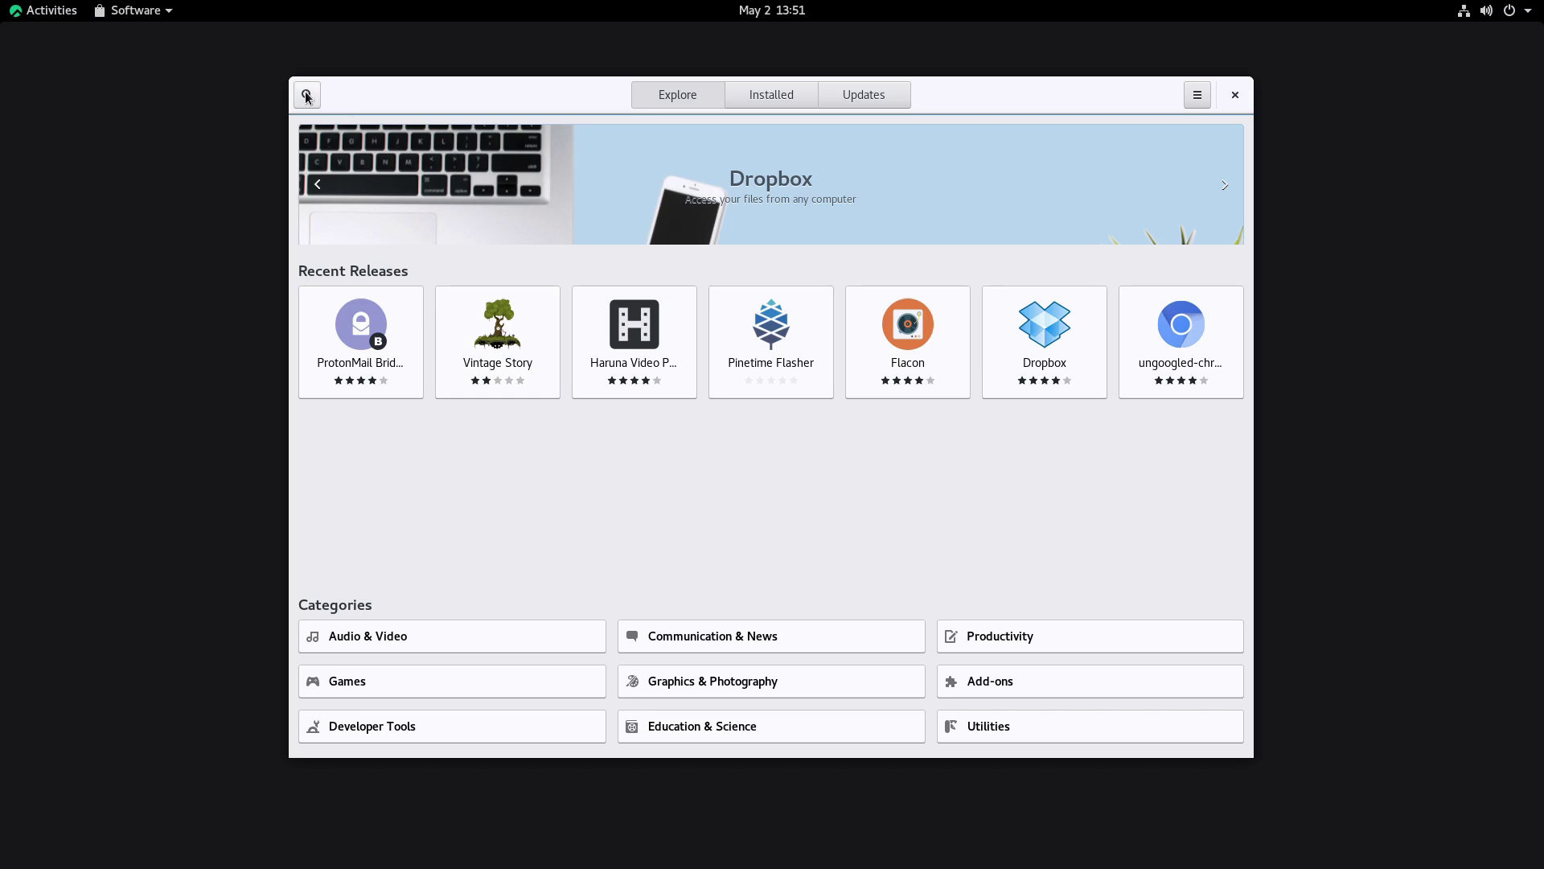
# - Open a recently released Flathub app's details page and scroll through it
pyautogui.click(1190, 362)
pyautogui.scroll(-5, 898, 518)
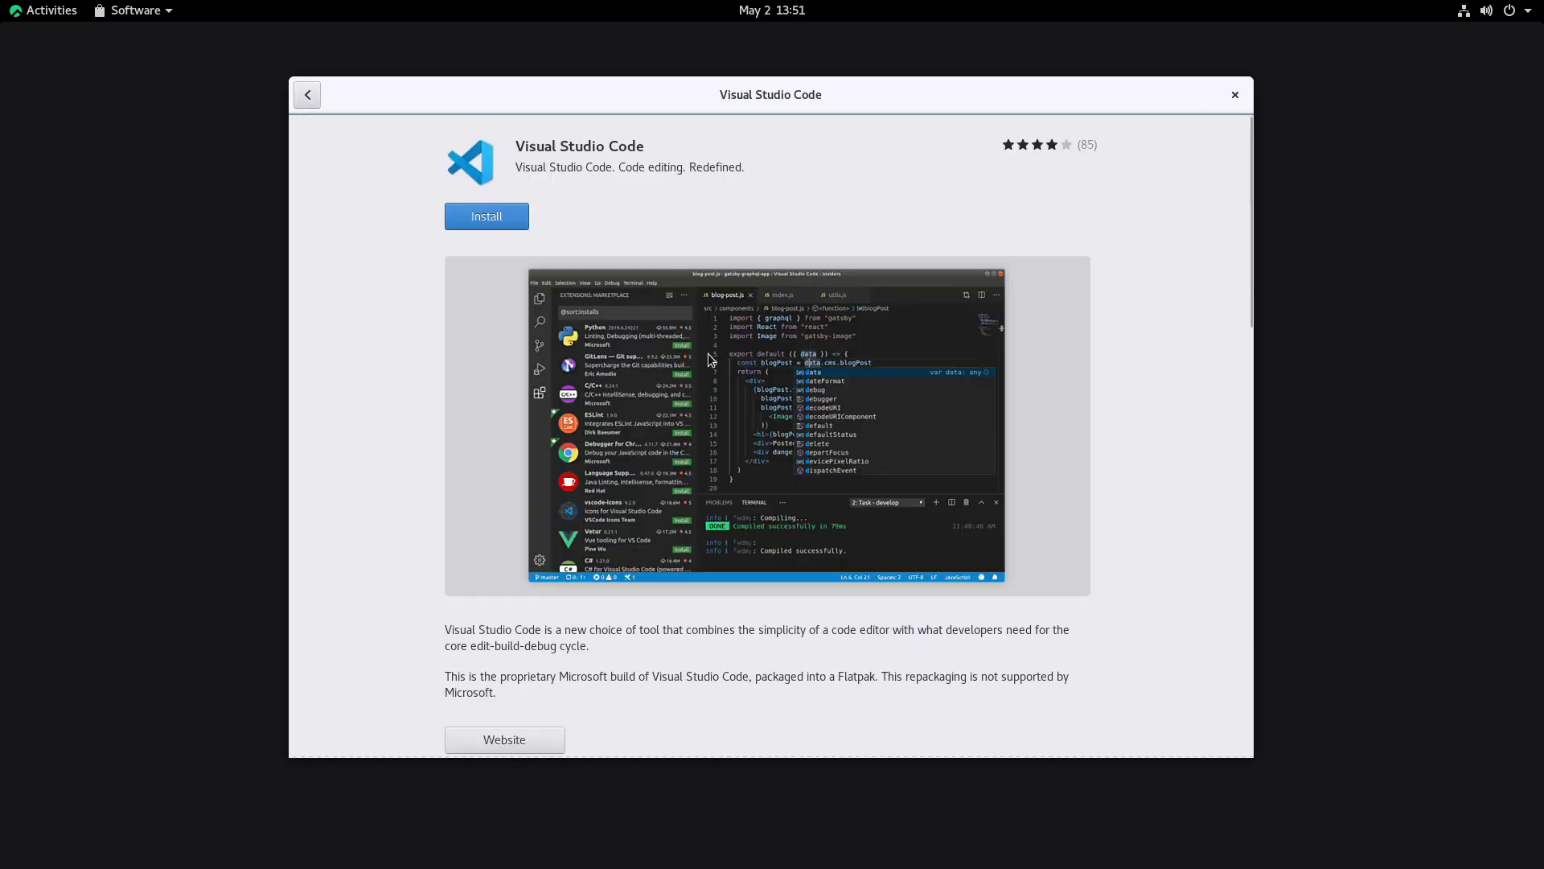
pyautogui.scroll(-3, 711, 359)
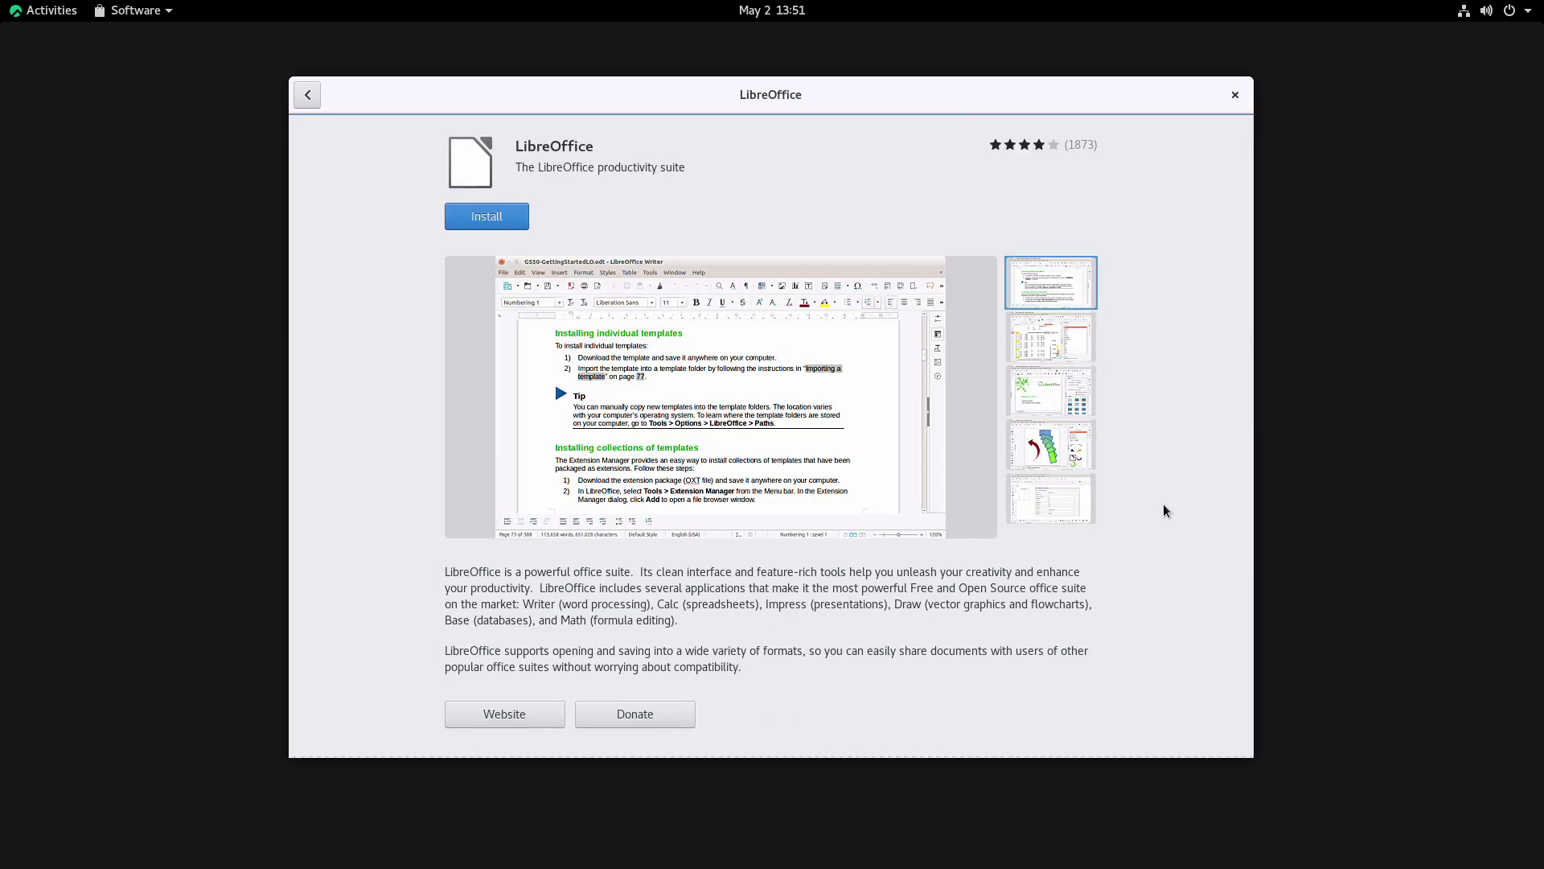
pyautogui.scroll(-5, 1163, 510)
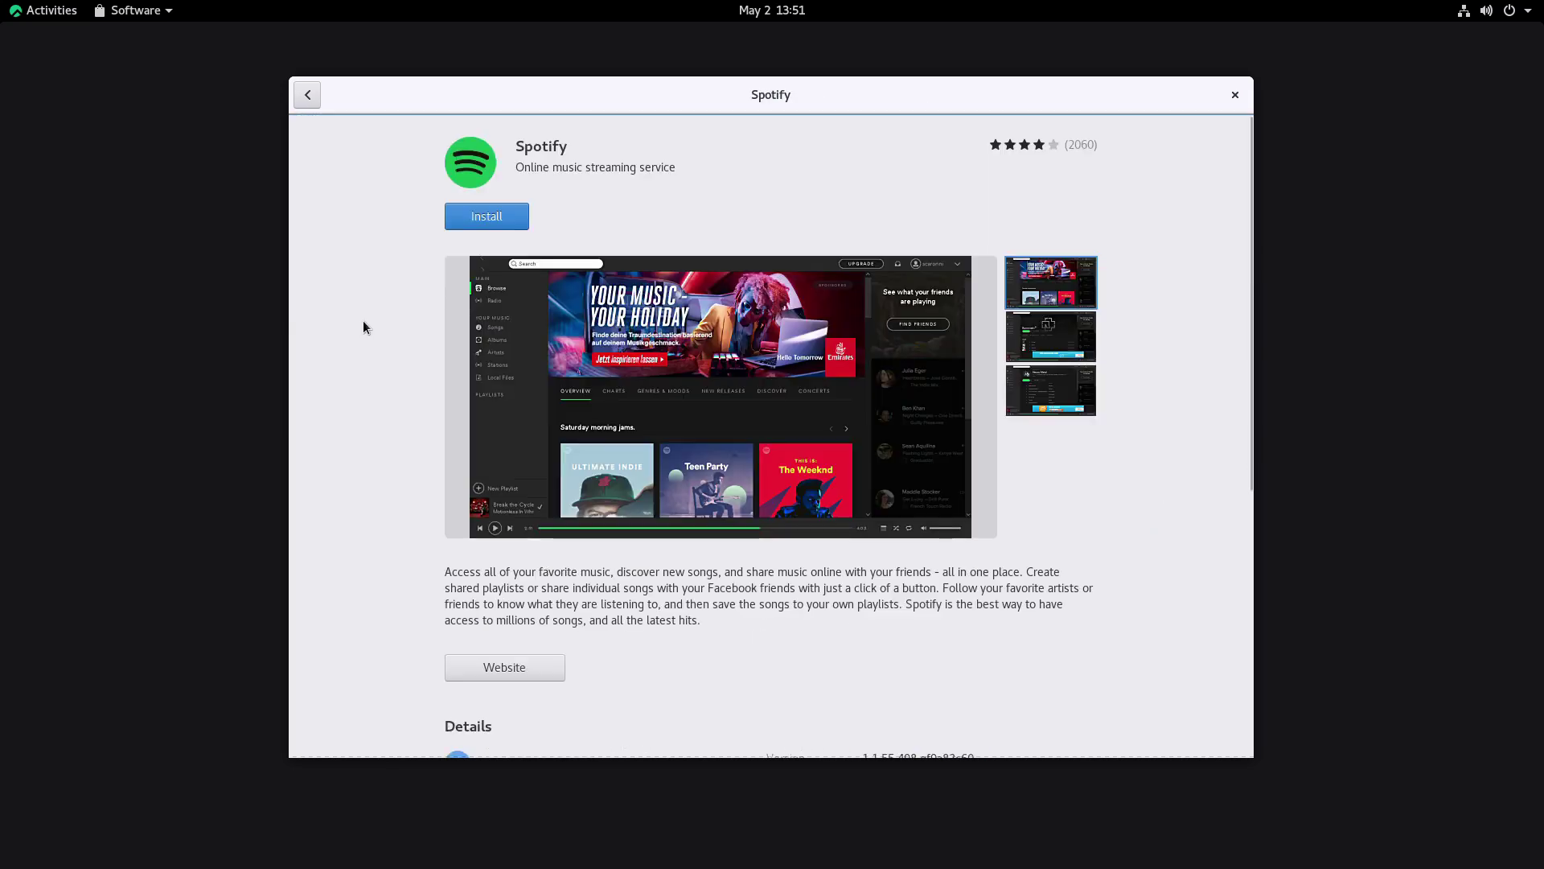
pyautogui.scroll(-5, 363, 321)
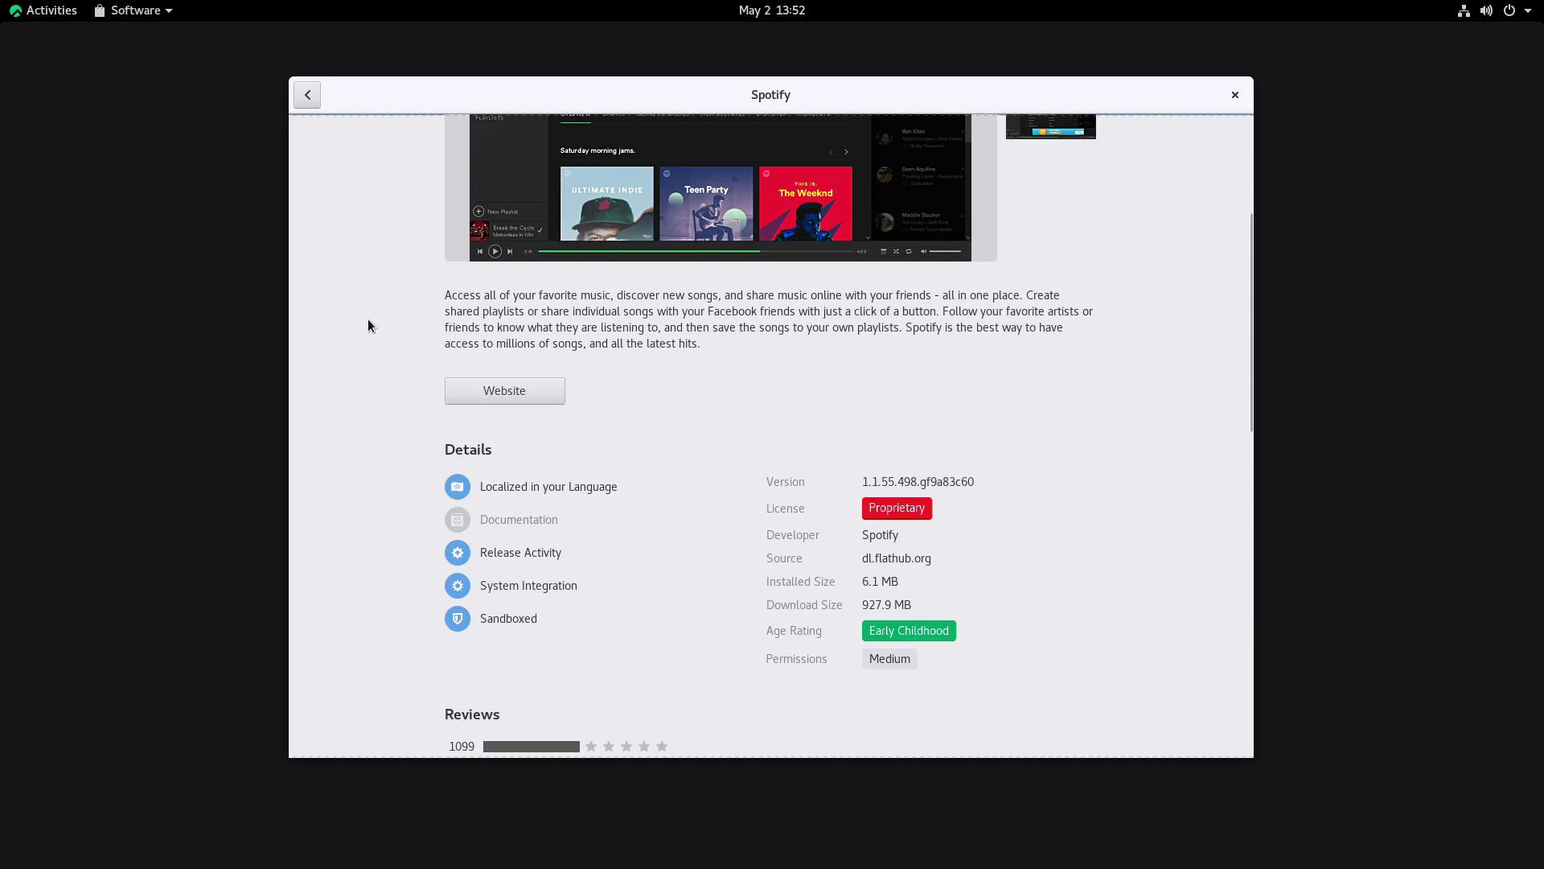
pyautogui.scroll(4, 365, 318)
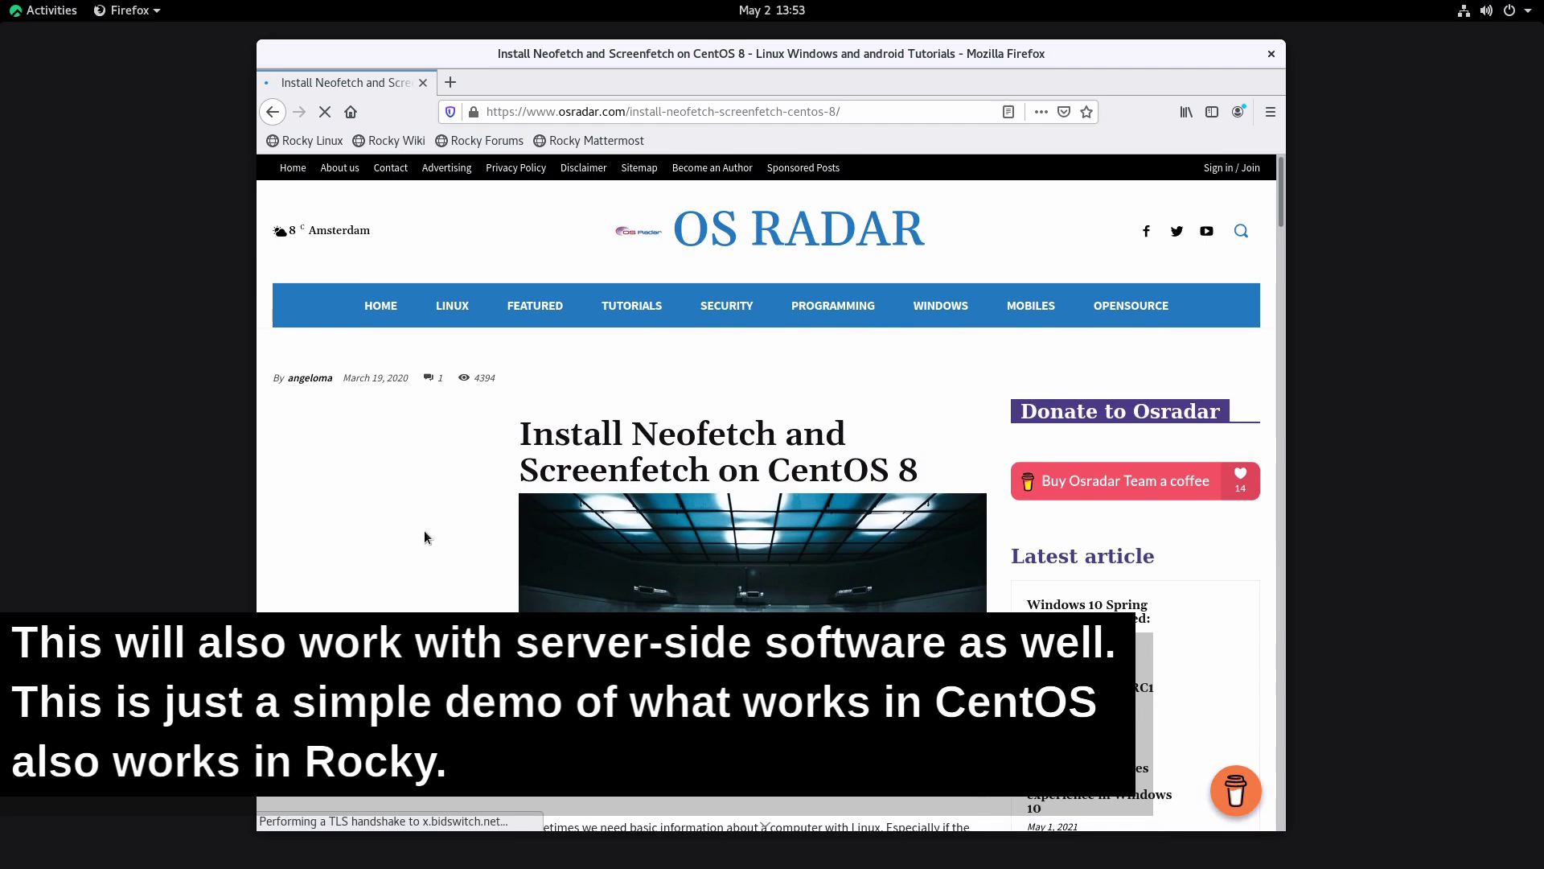
# - Scroll the OS Radar article down to the sudo dnf install epel-release command
pyautogui.scroll(-15, 425, 537)
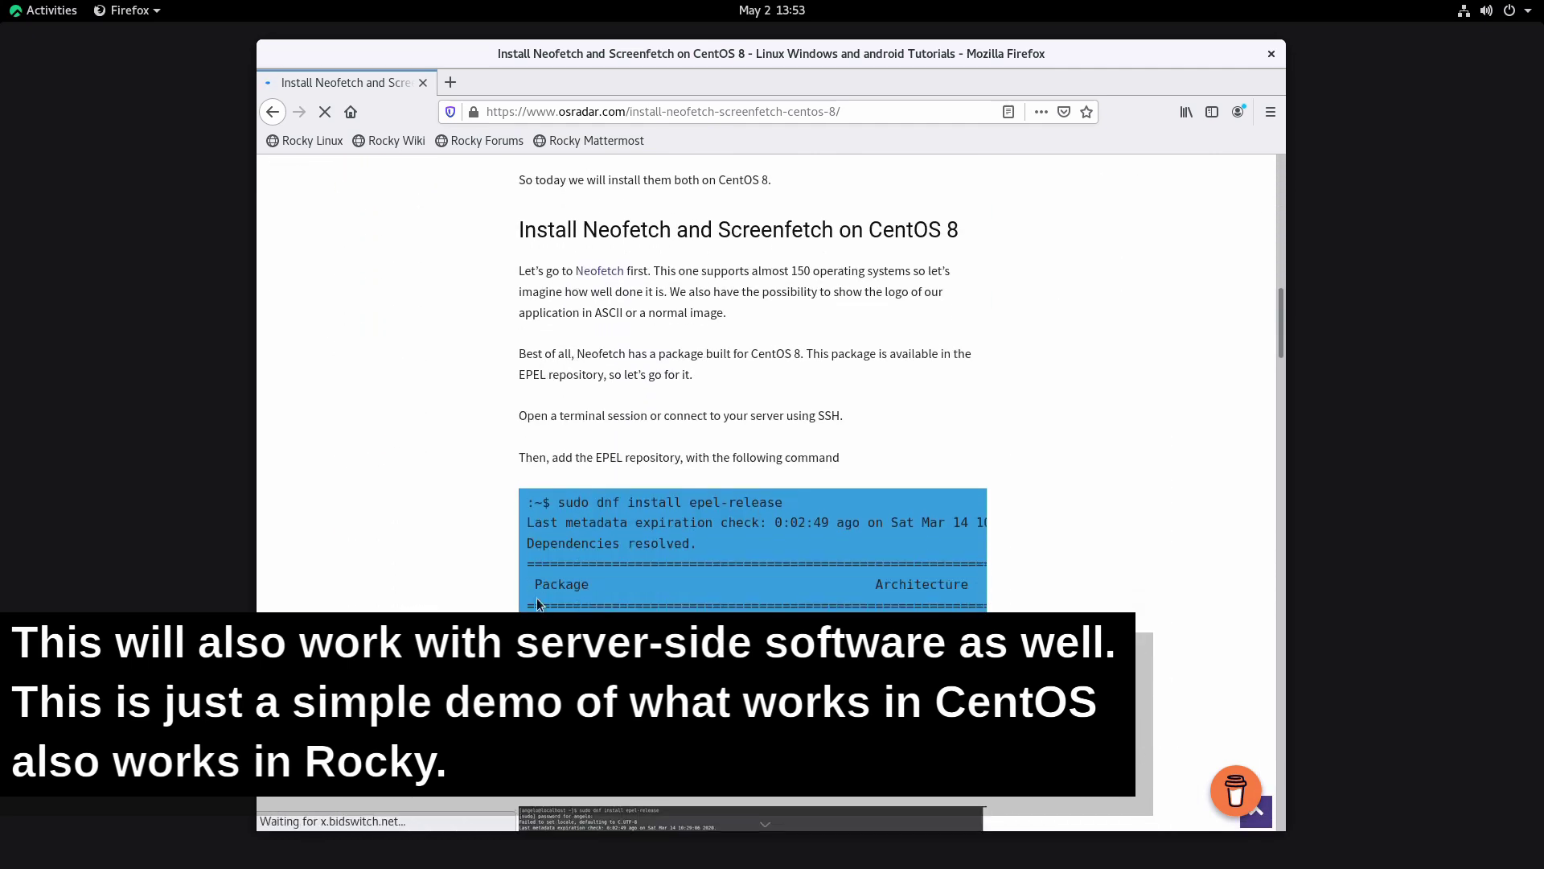
pyautogui.scroll(-3, 538, 605)
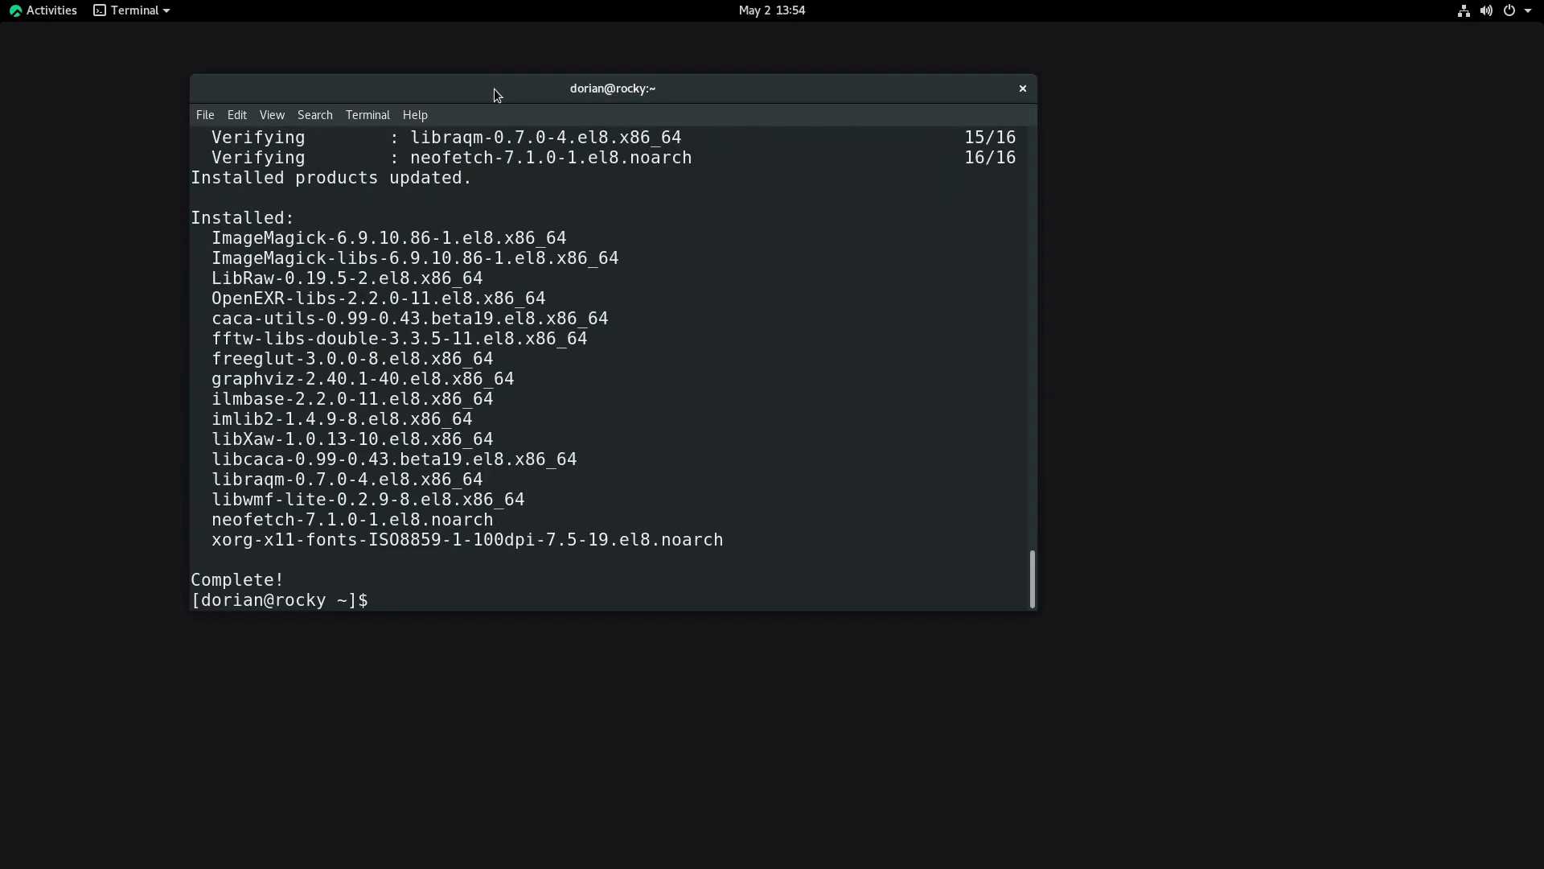
# - Run neofetch to display the Rocky Linux 8 summary and enlarge the terminal window
pyautogui.write('neofetch')
pyautogui.press('Return')
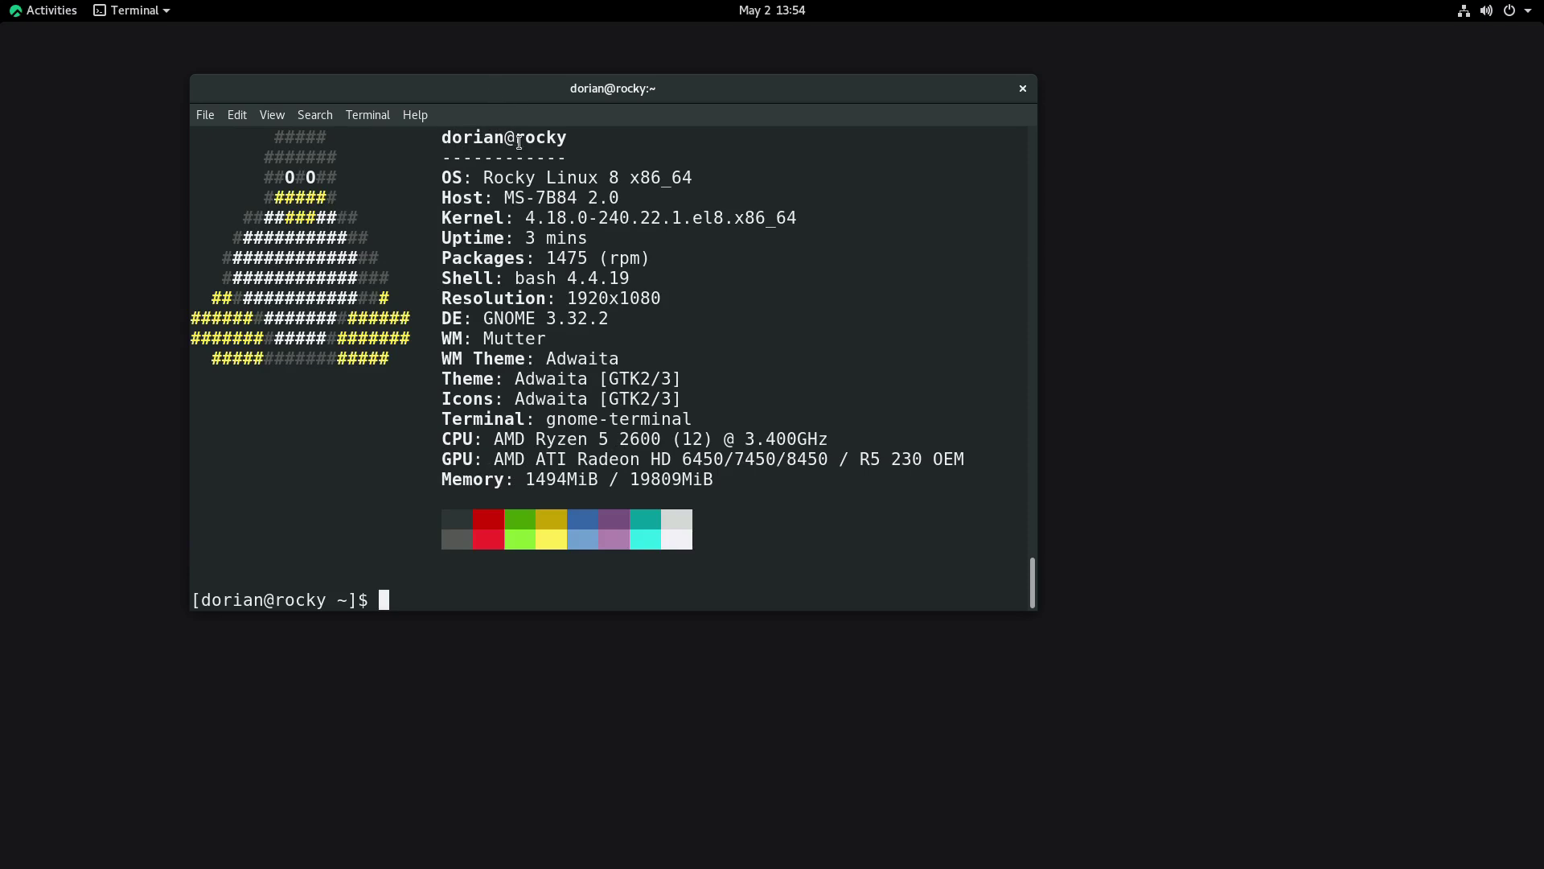
pyautogui.moveTo(673, 608); pyautogui.dragTo(674, 608)
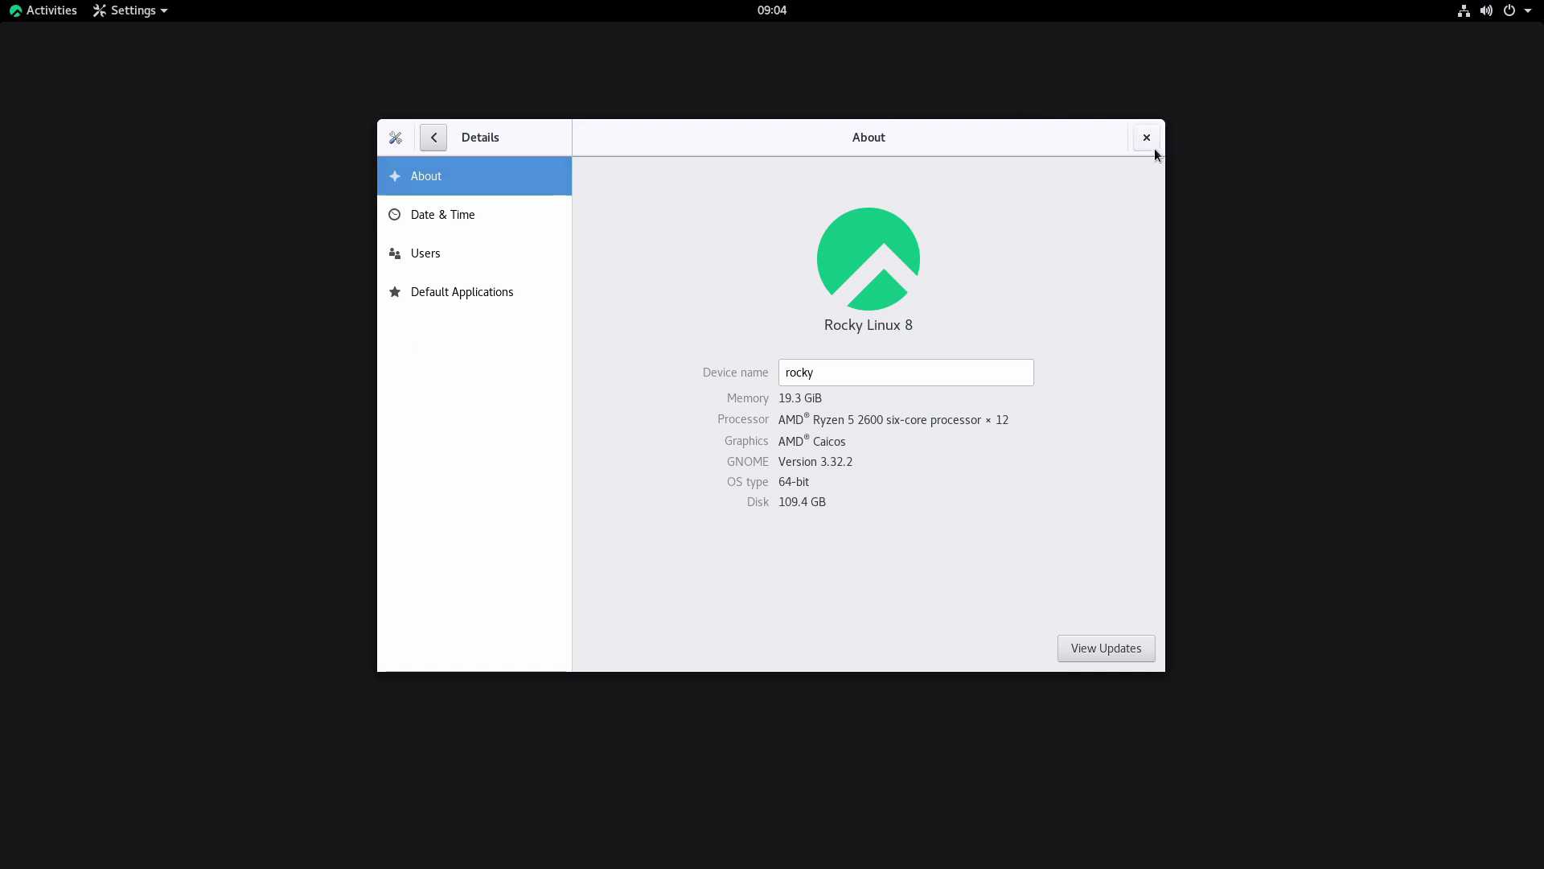
# - Close the Settings About window showing the Rocky Linux 8 system details
pyautogui.click(1152, 145)
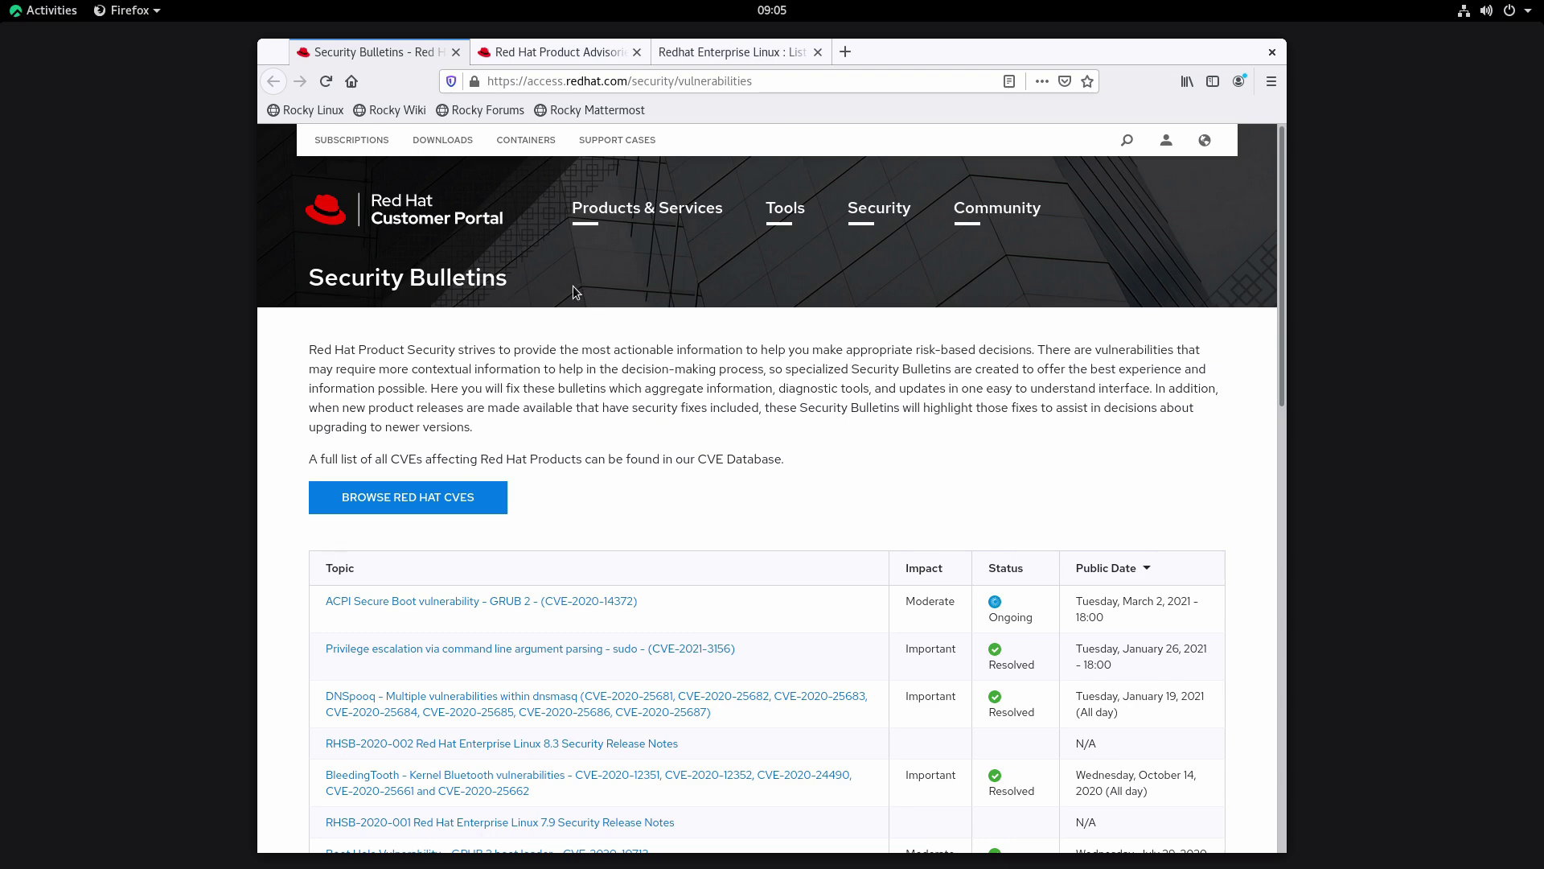
# - Browse the Red Hat Product Advisories and the RHEL CVE Details list, then go back to Security Bulletins
pyautogui.scroll(-5, 573, 286)
pyautogui.click(555, 52)
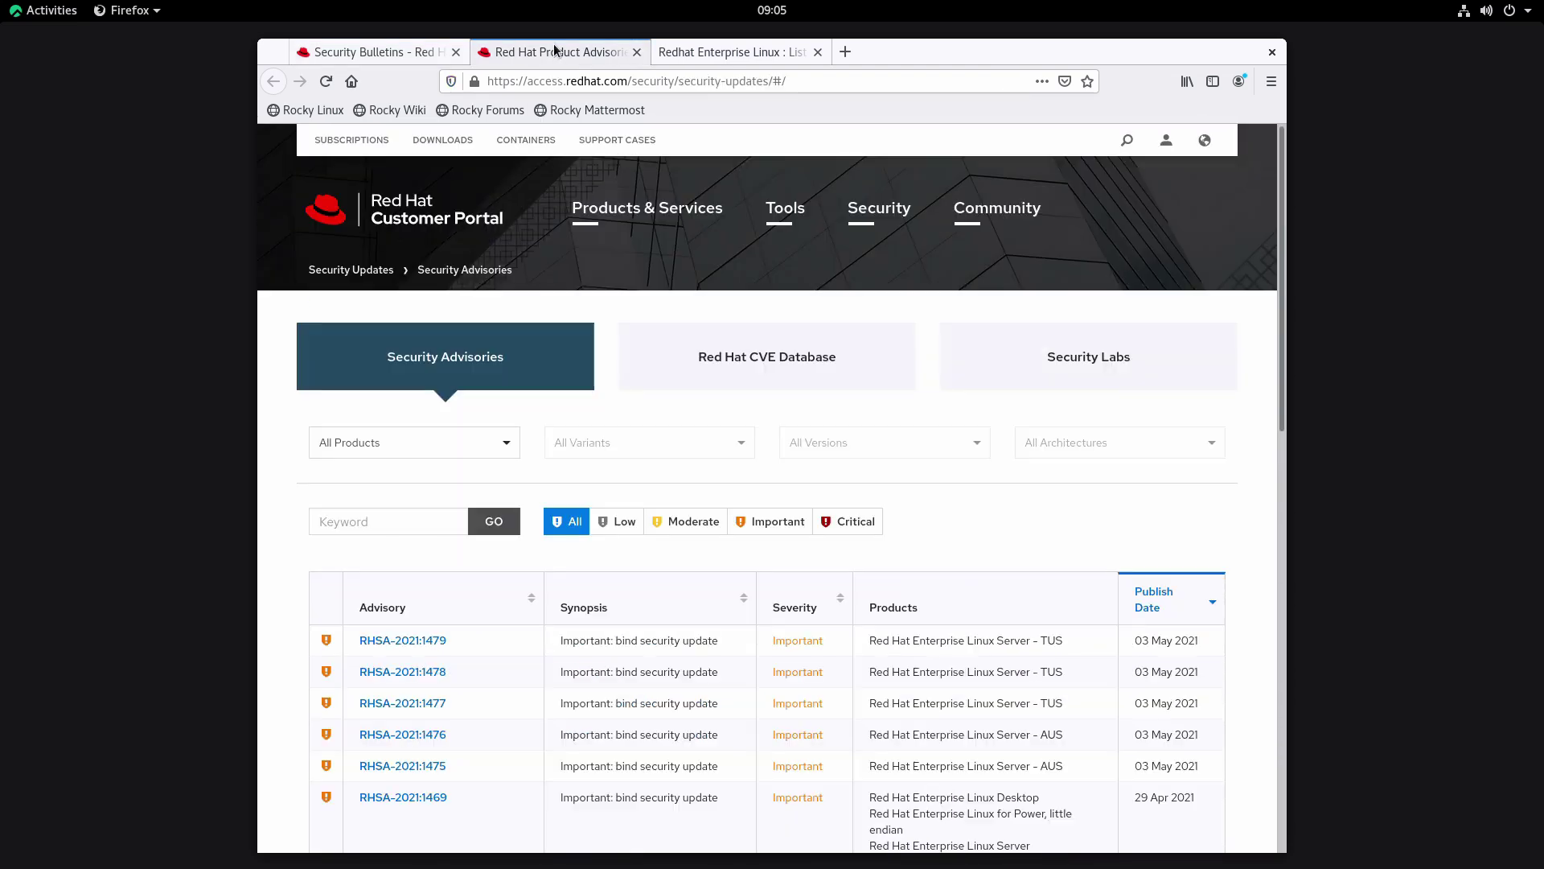
pyautogui.scroll(-6, 683, 401)
pyautogui.click(712, 53)
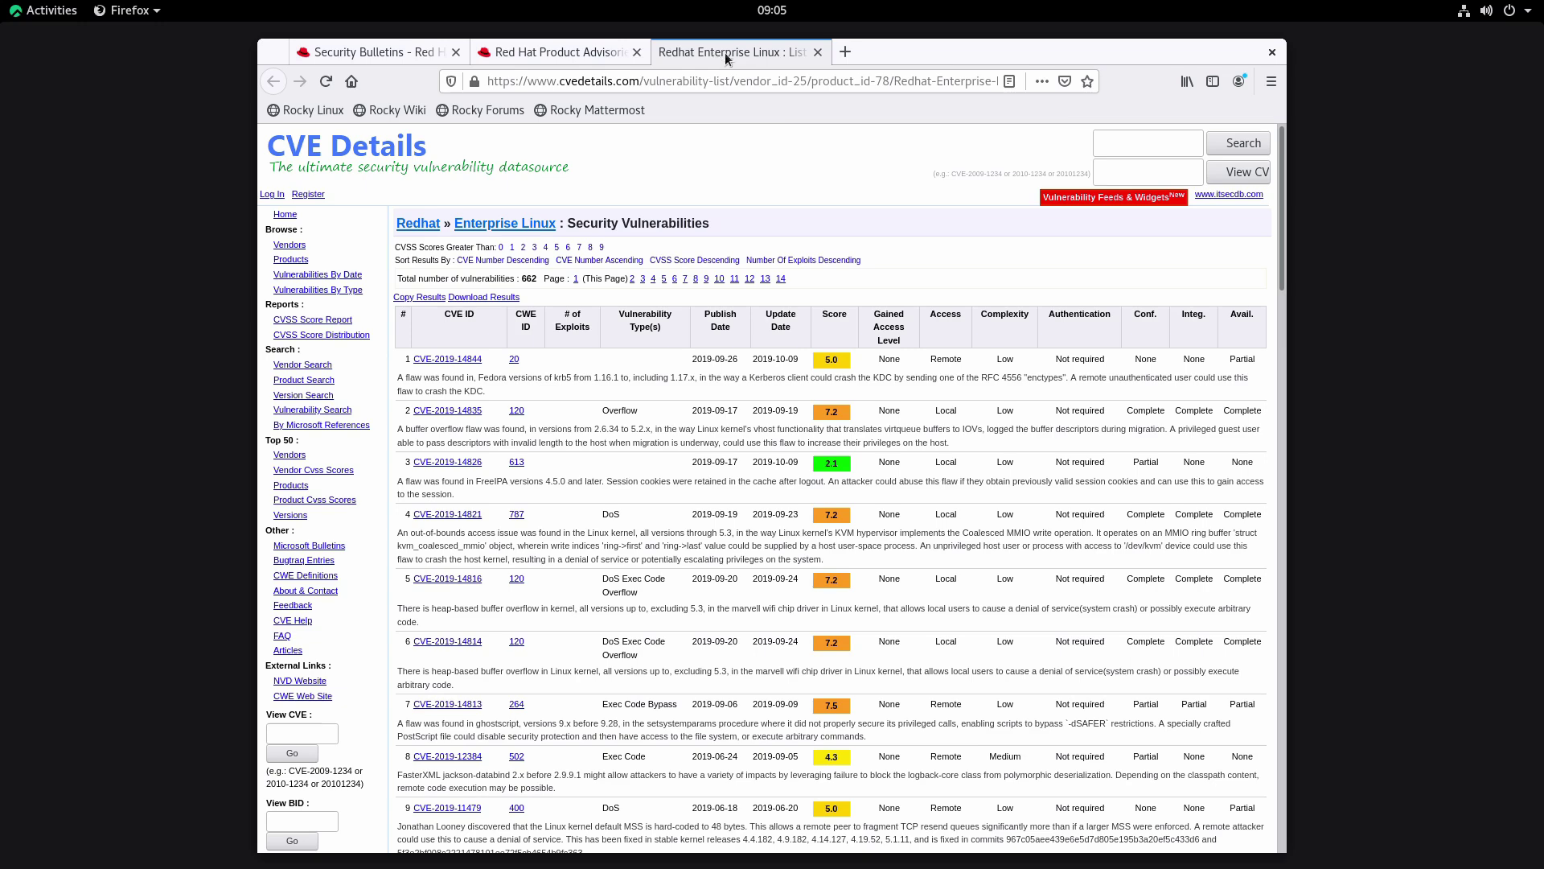
pyautogui.scroll(-5, 764, 411)
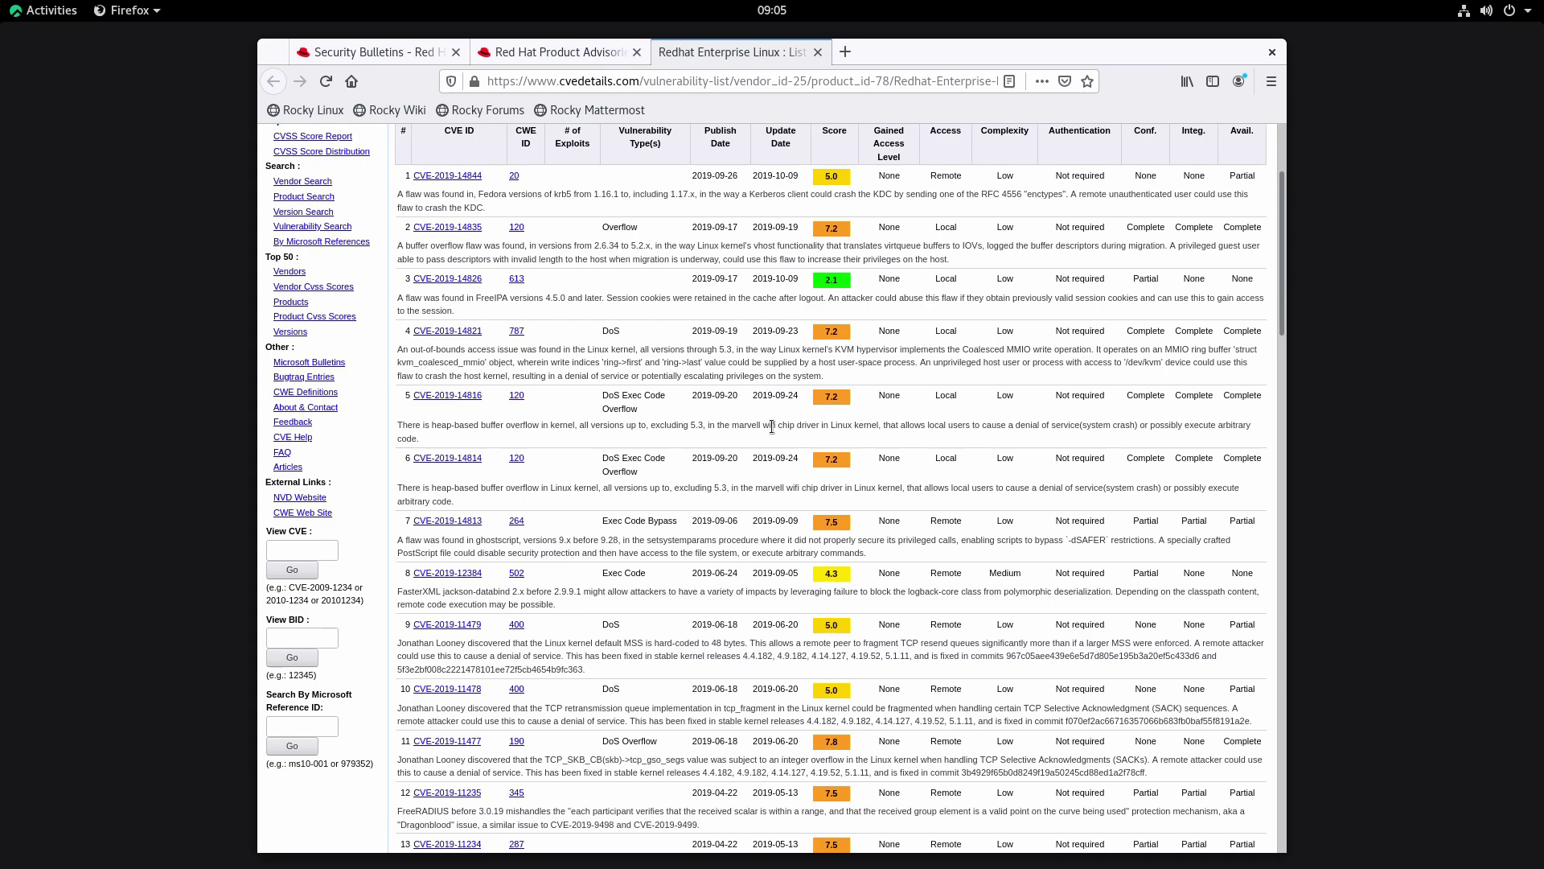
pyautogui.scroll(-4, 768, 422)
pyautogui.click(378, 52)
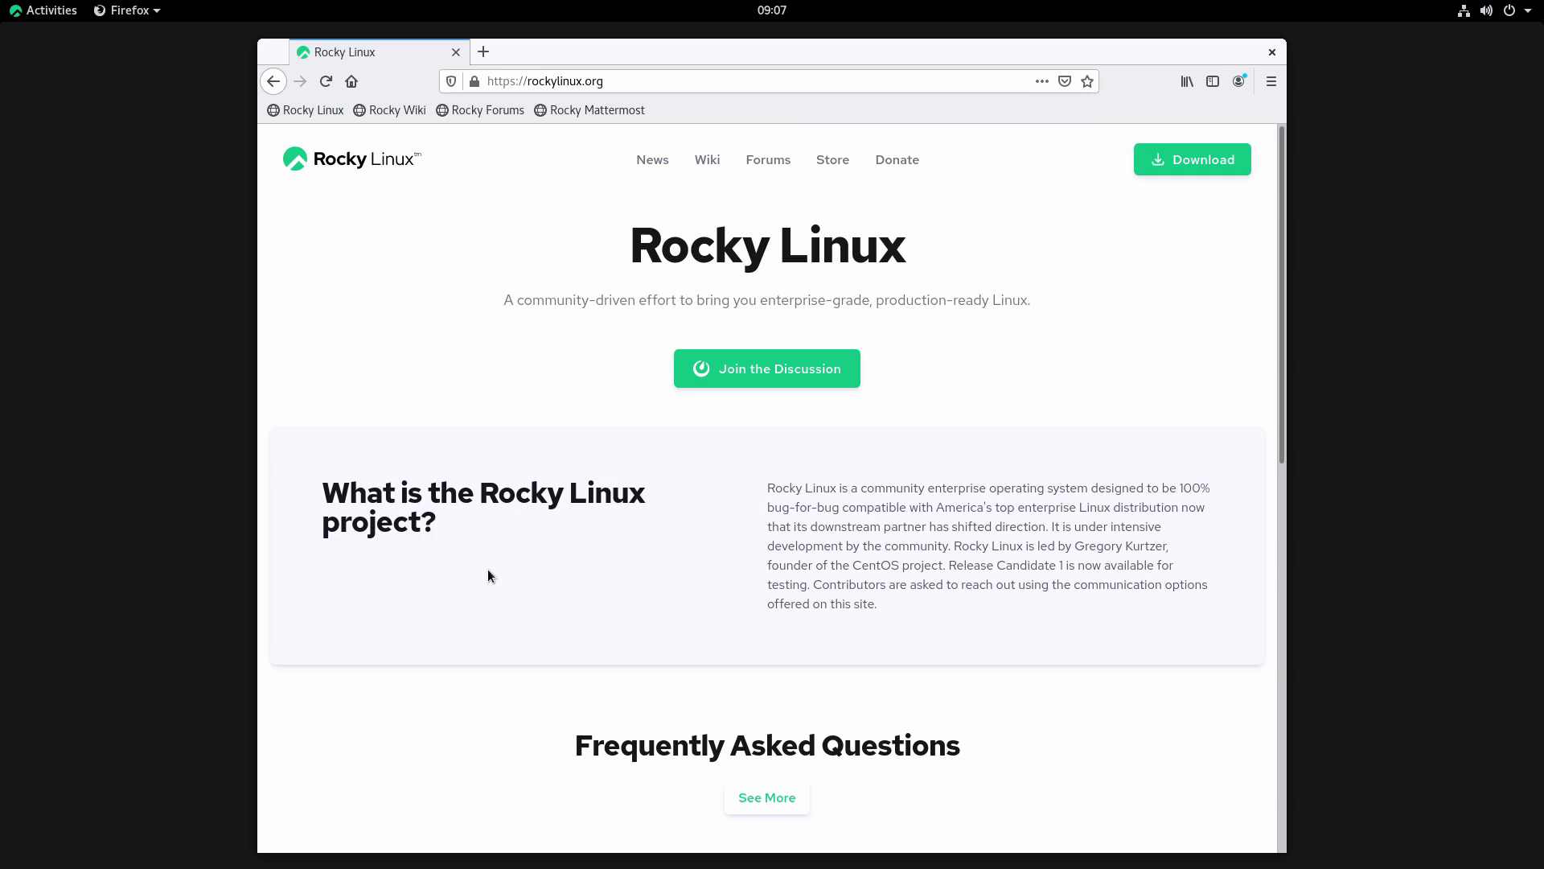
# - View the Rocky Linux Download page, then go back and scroll down to the FAQ and Sponsors
pyautogui.click(1195, 163)
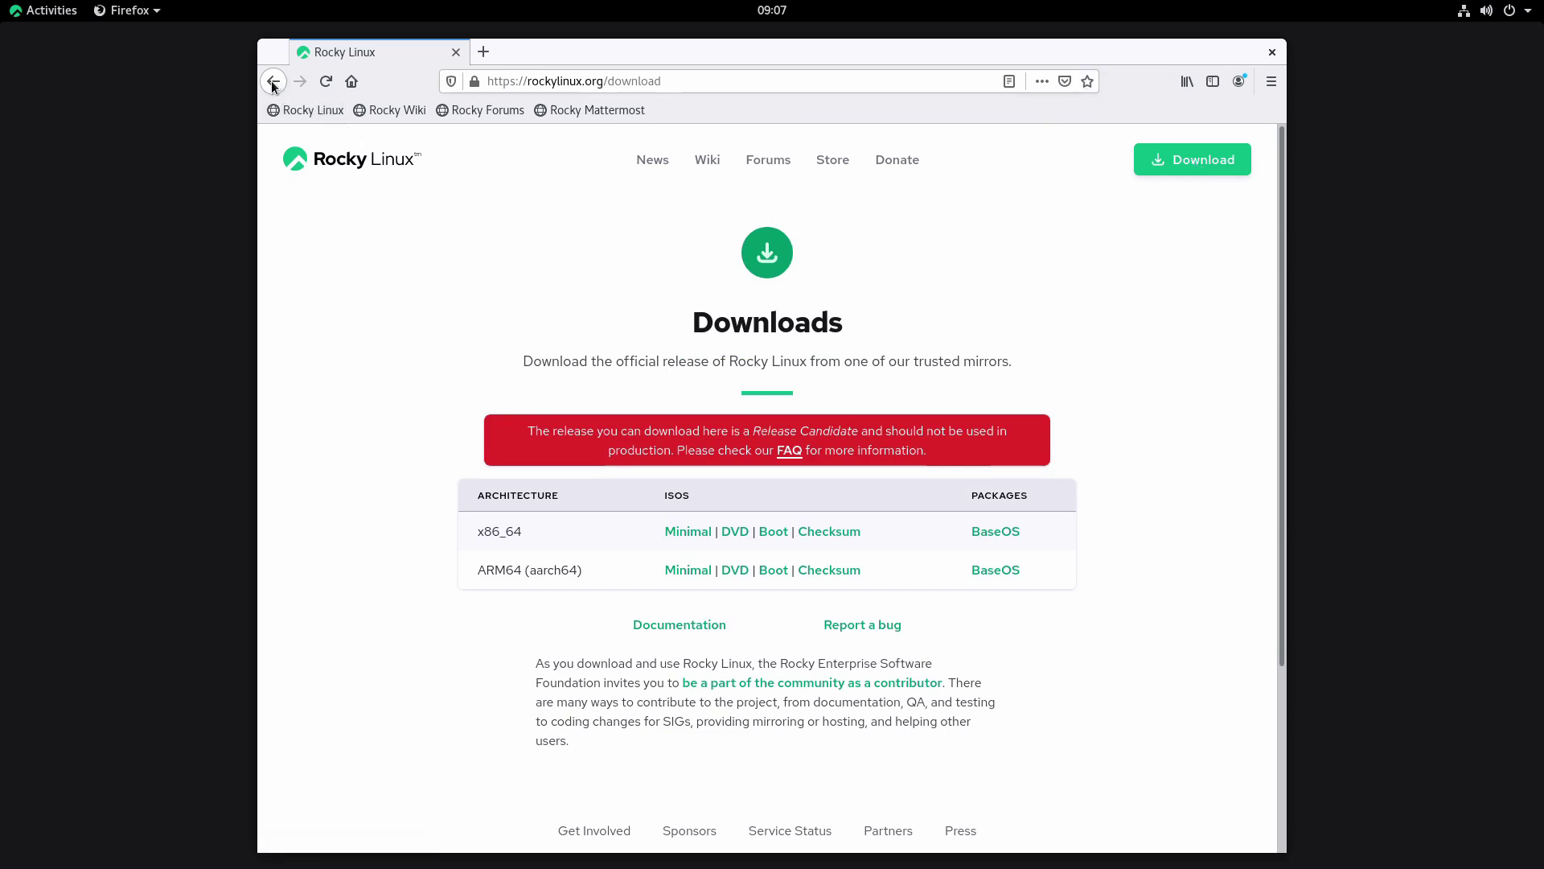
pyautogui.click(272, 82)
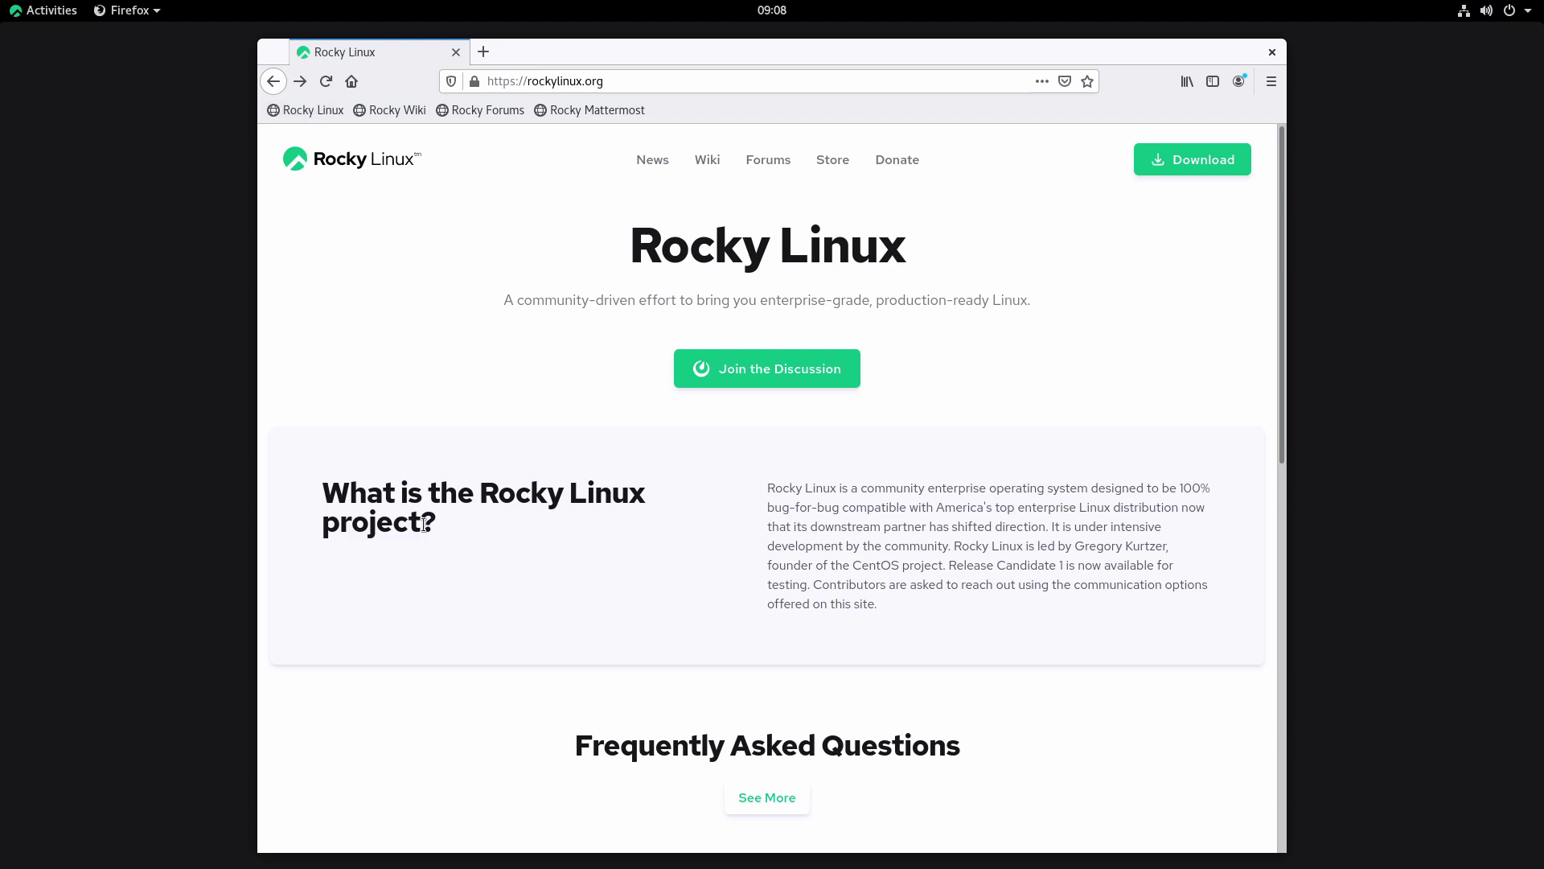
pyautogui.scroll(-7, 424, 524)
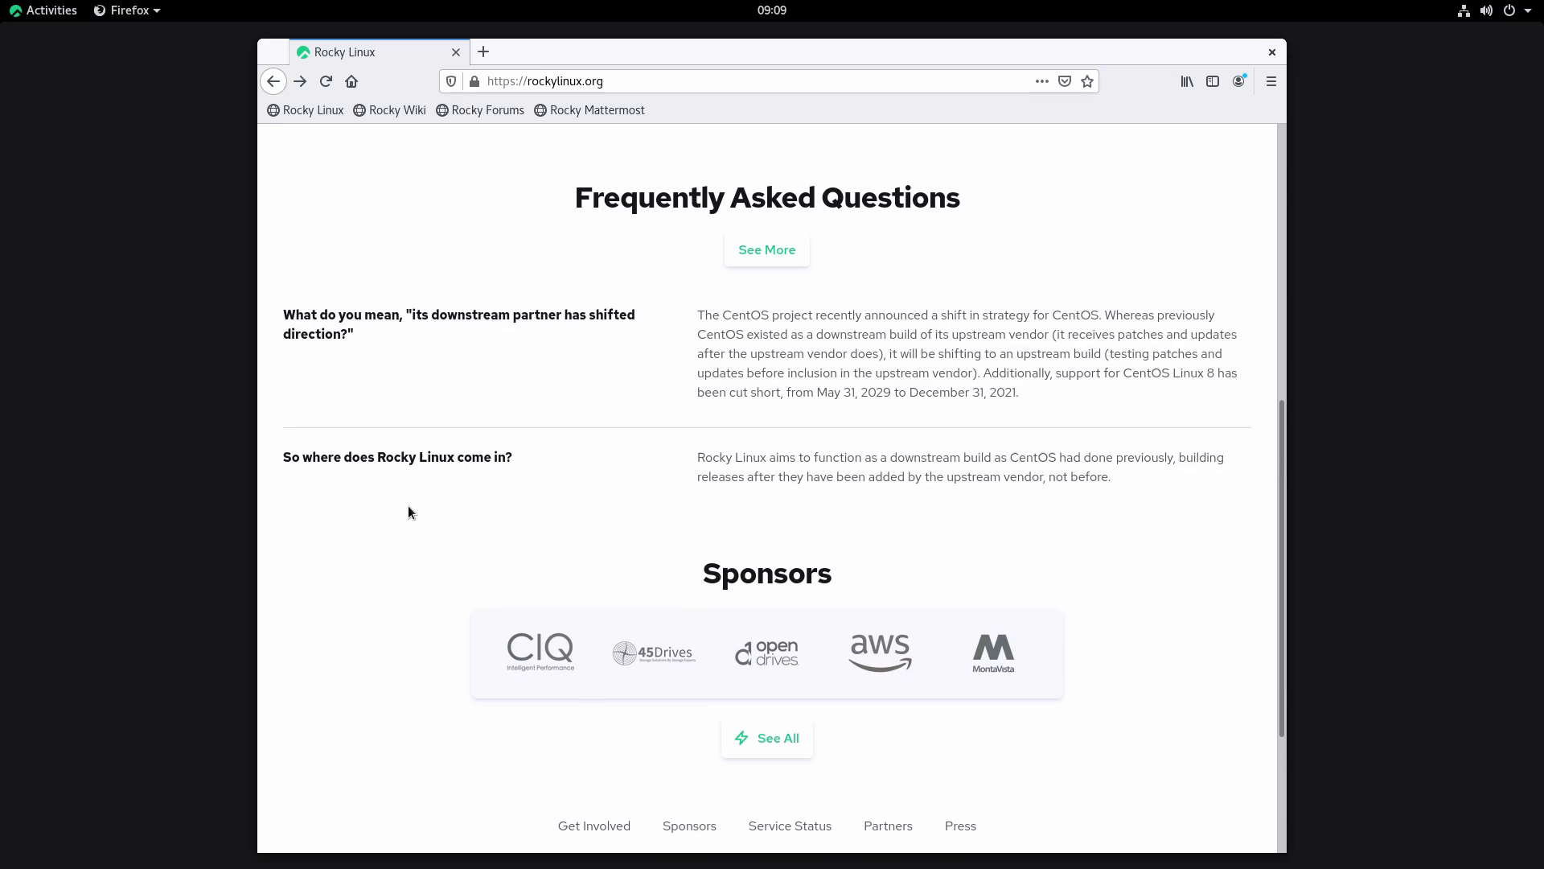
# - Bring forward the Firefox window showing the 127.0.0.1 CentOS-to-Rocky migration test page
pyautogui.scroll(8, 409, 512)
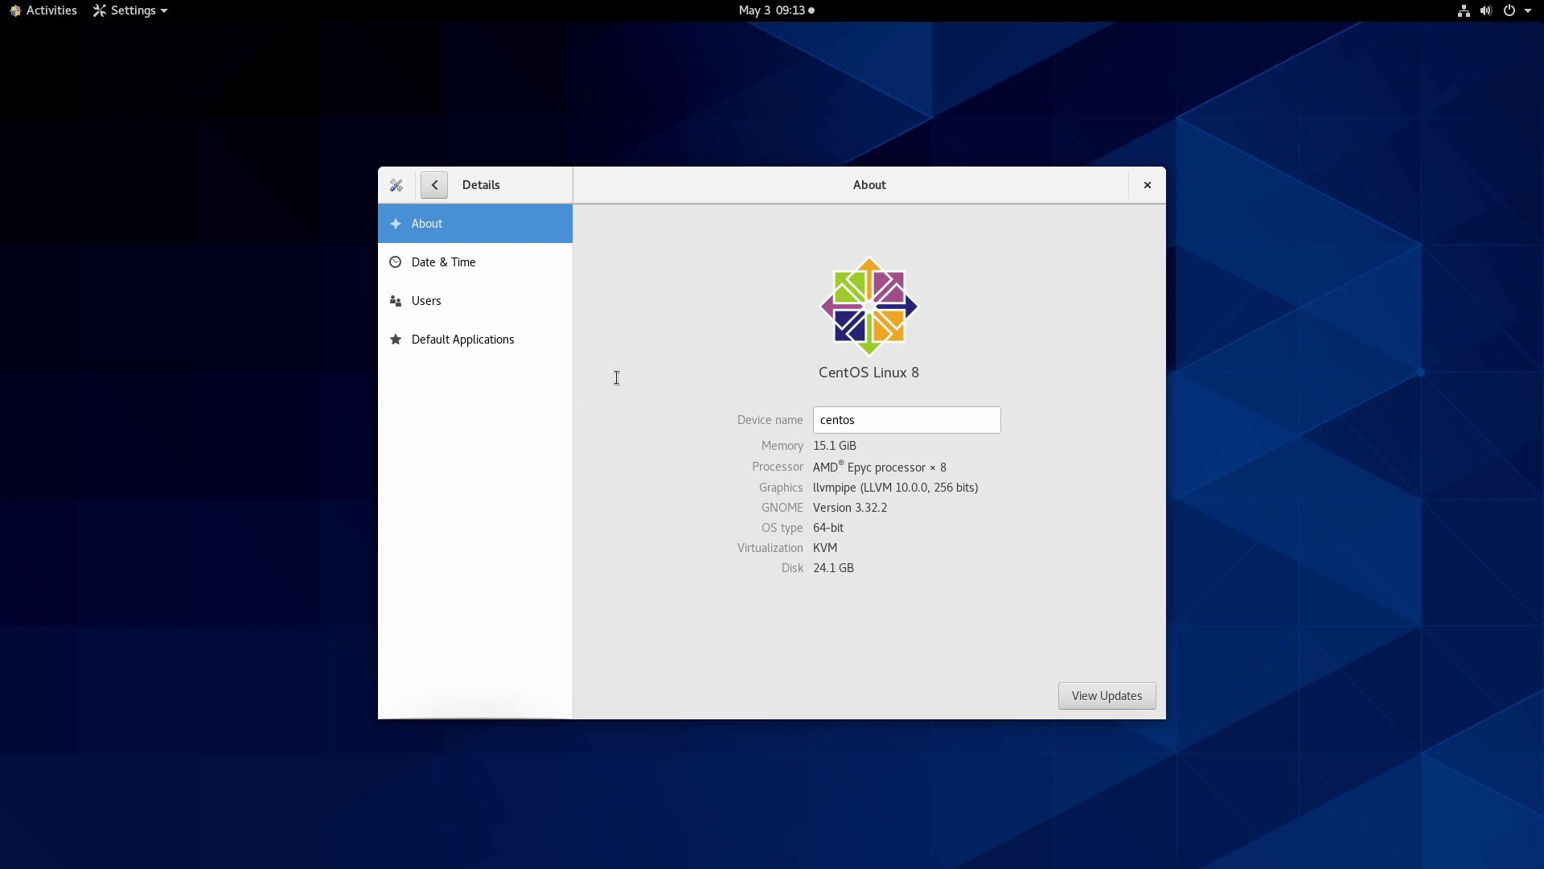
pyautogui.click(49, 10)
pyautogui.click(39, 256)
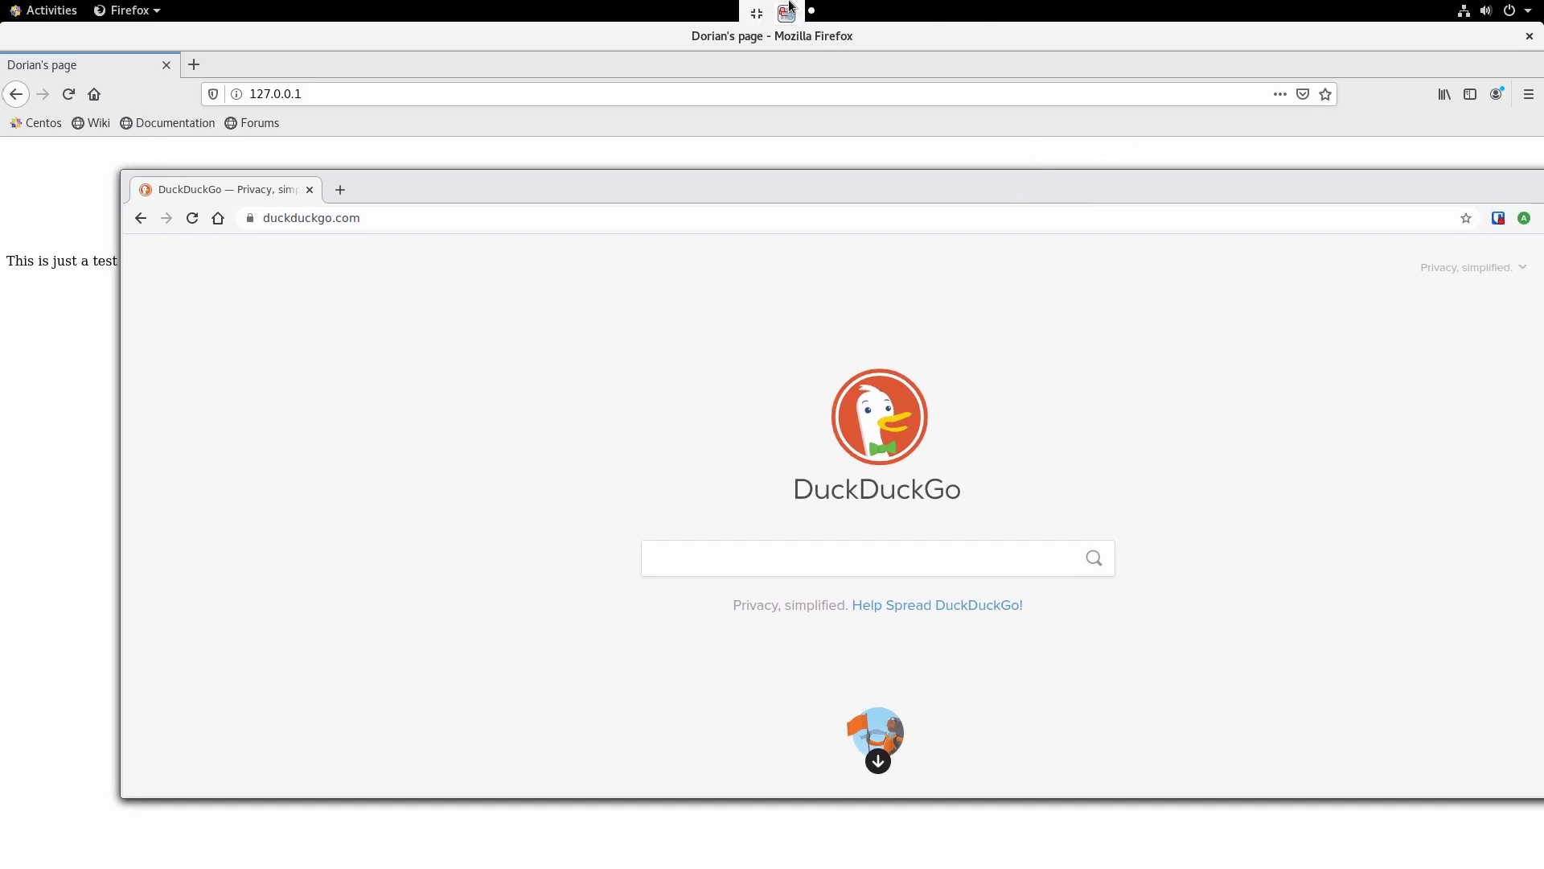
pyautogui.click(757, 16)
pyautogui.click(1485, 11)
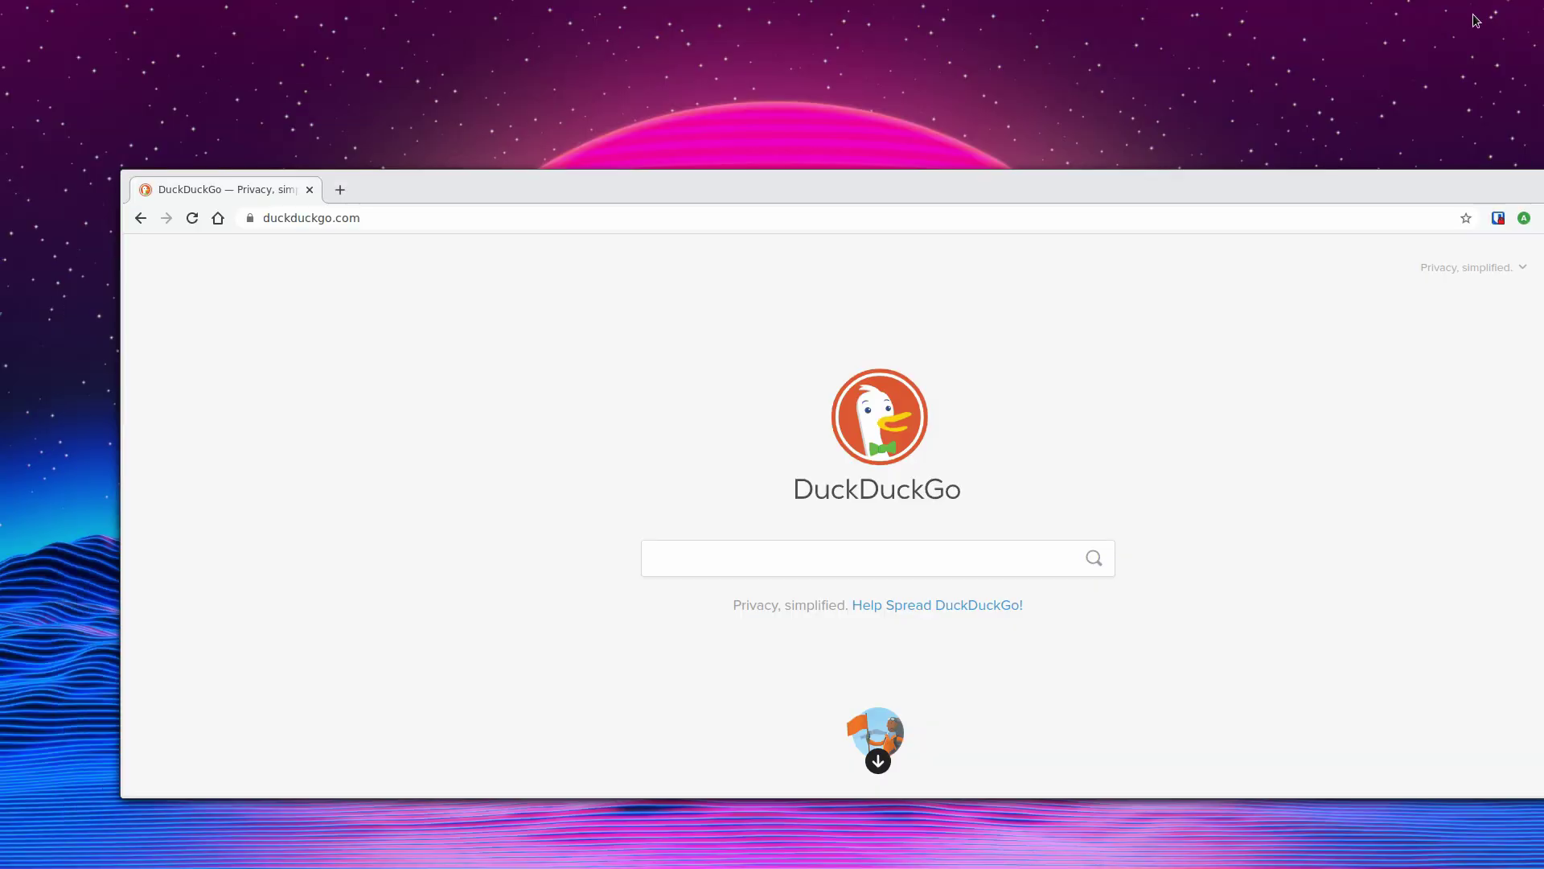
pyautogui.click(837, 219)
pyautogui.write('http://192.168.122.175/')
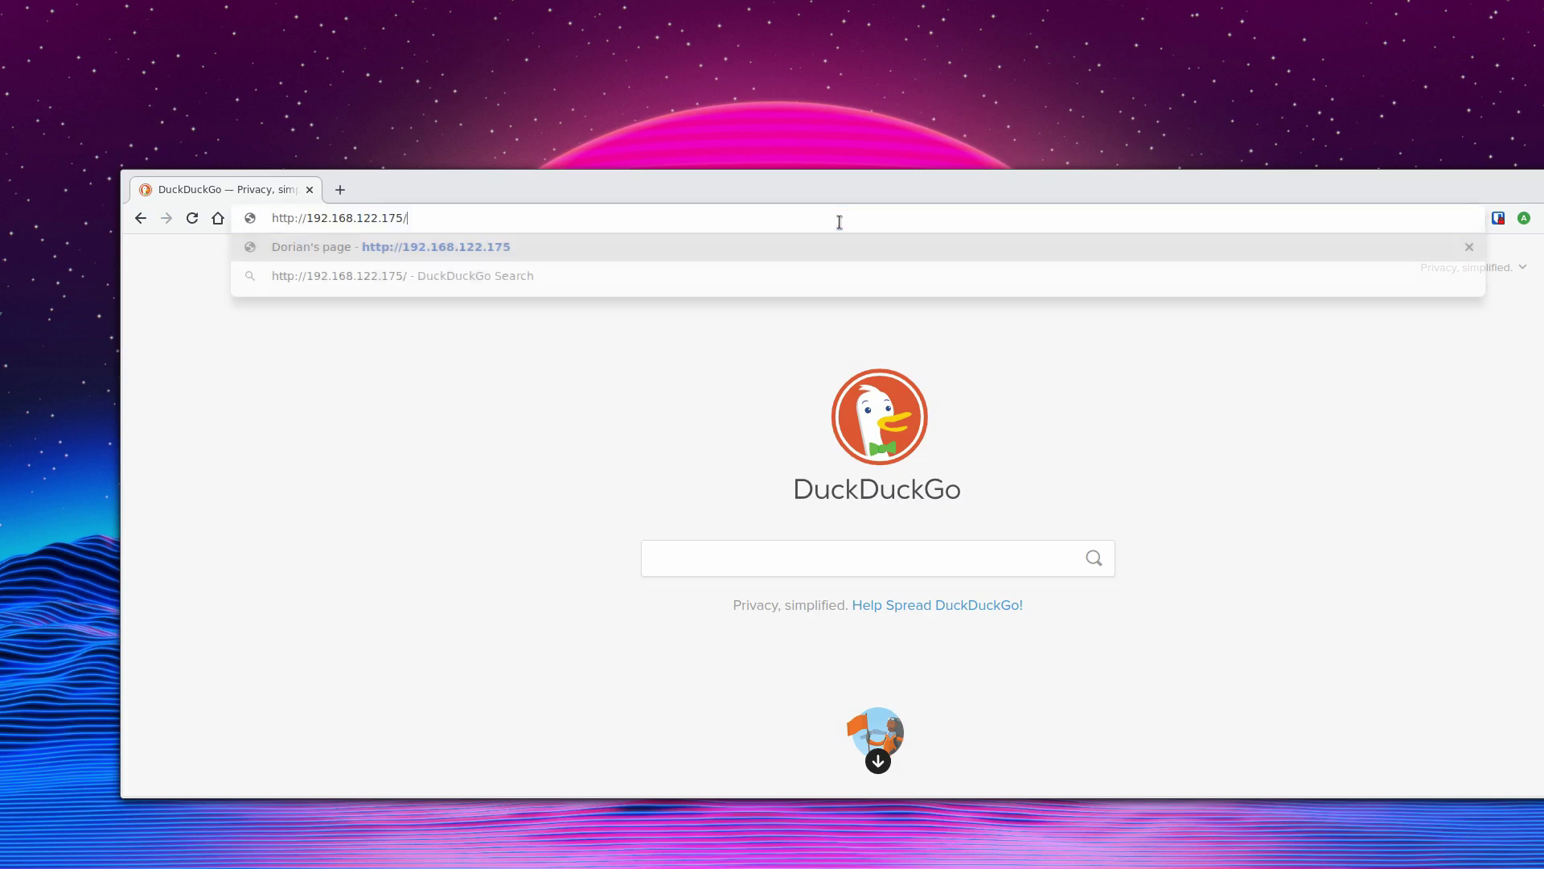
pyautogui.press('Return')
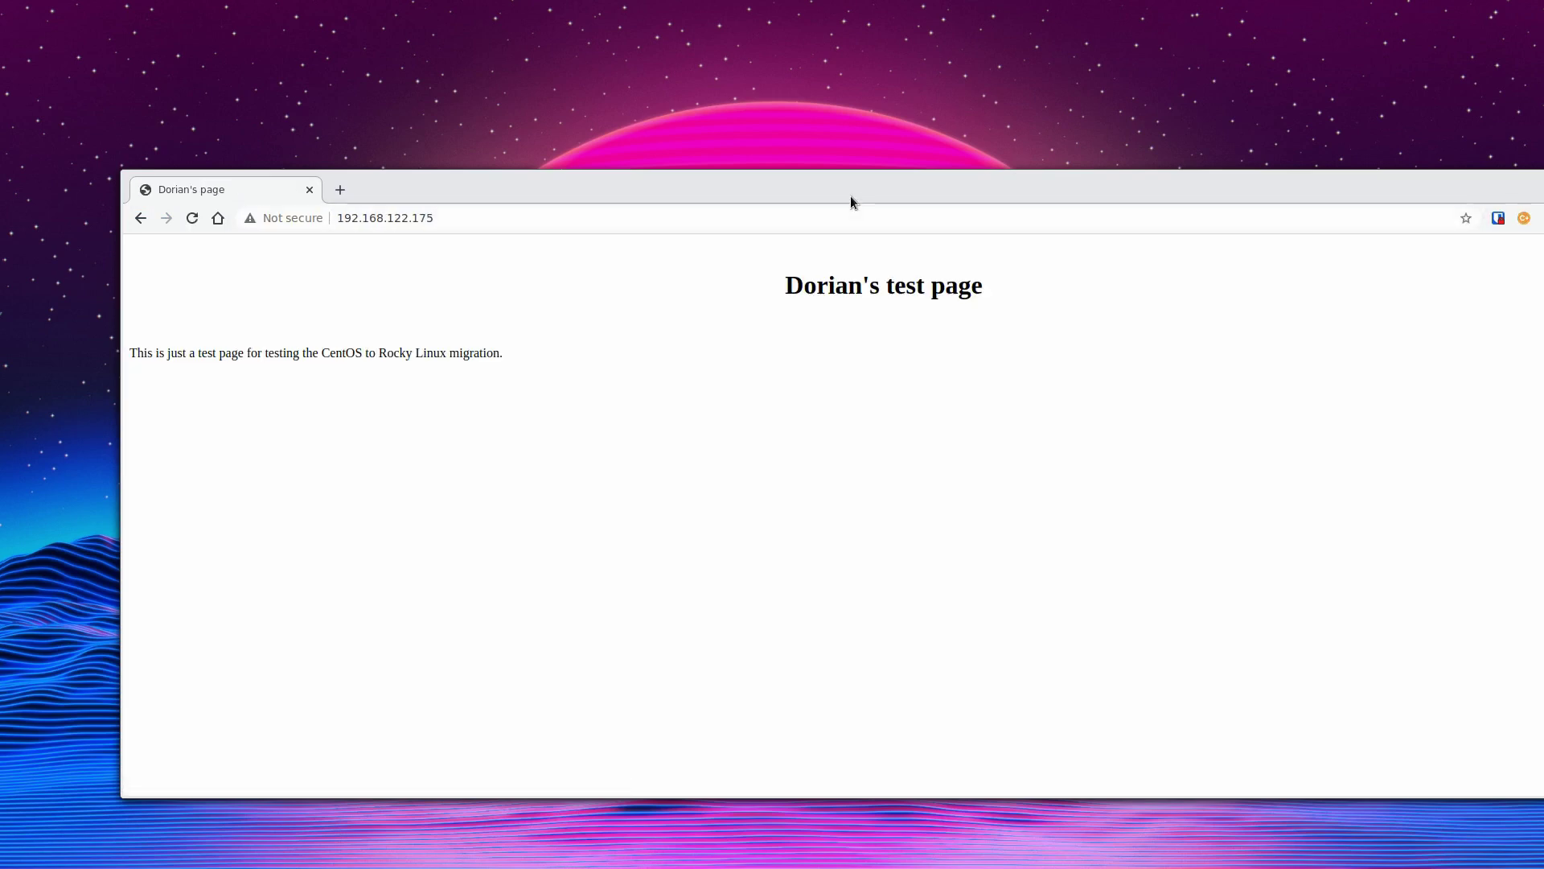
pyautogui.moveTo(851, 197); pyautogui.dragTo(740, 139)
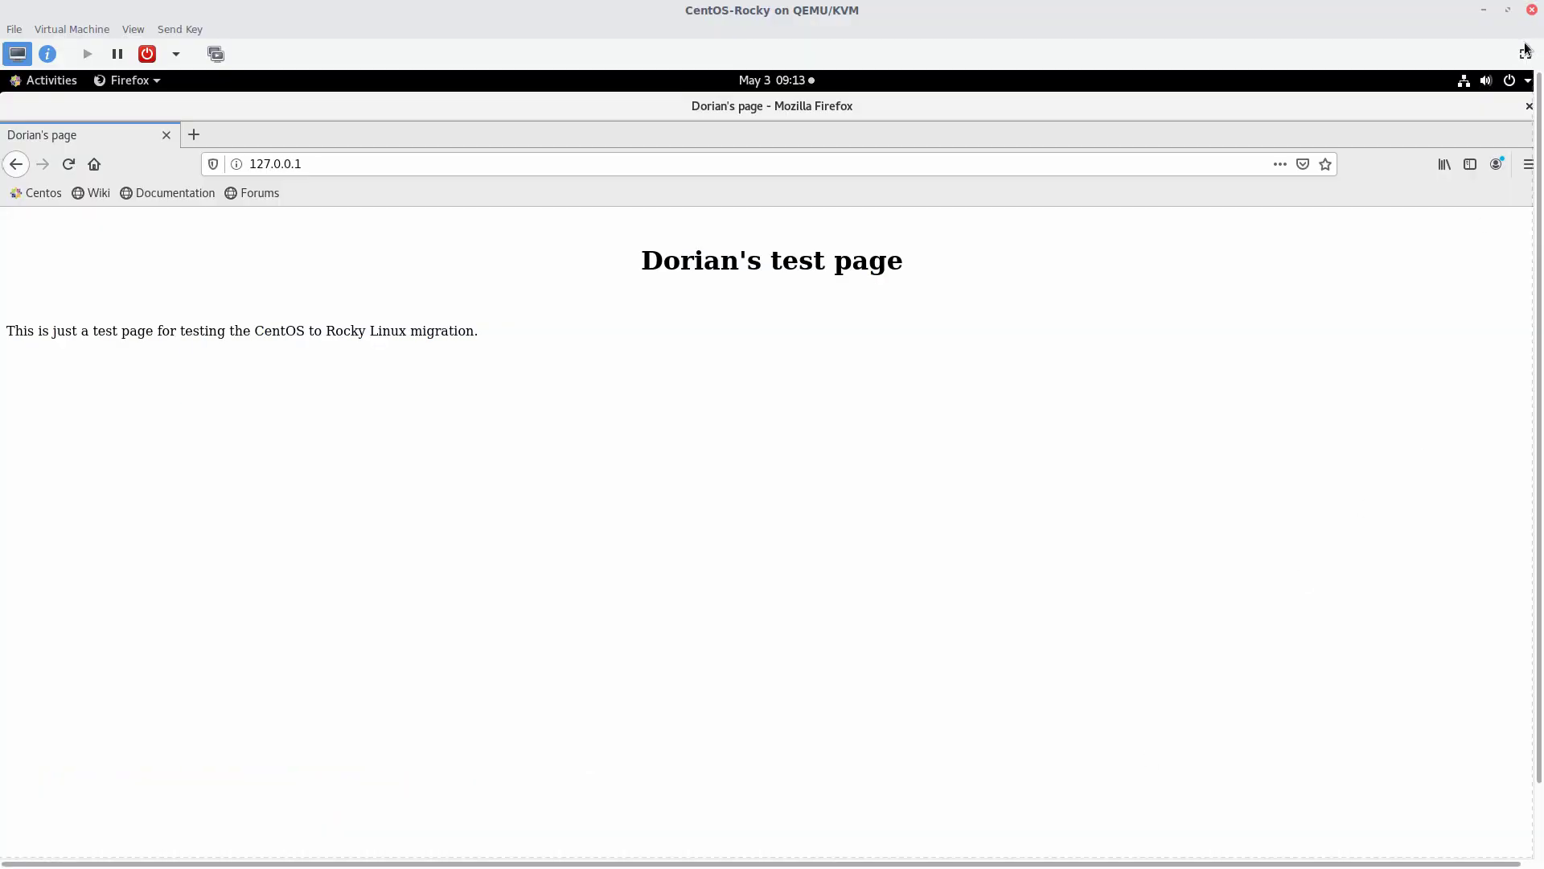
# - Make the CentOS guest full screen and close the guest's Firefox window
pyautogui.click(1528, 49)
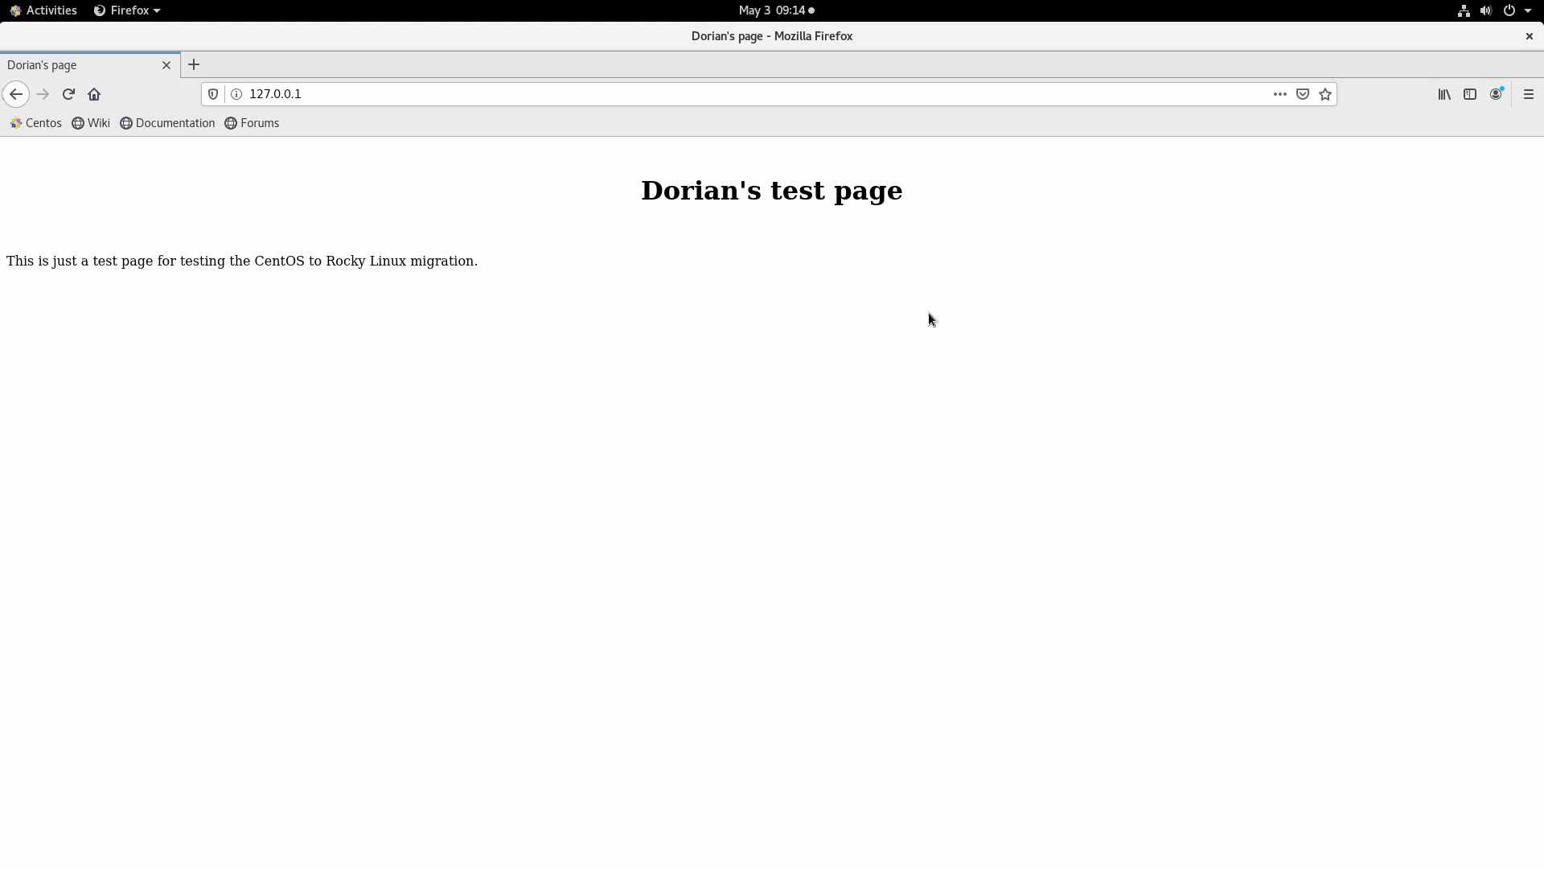
pyautogui.click(1529, 36)
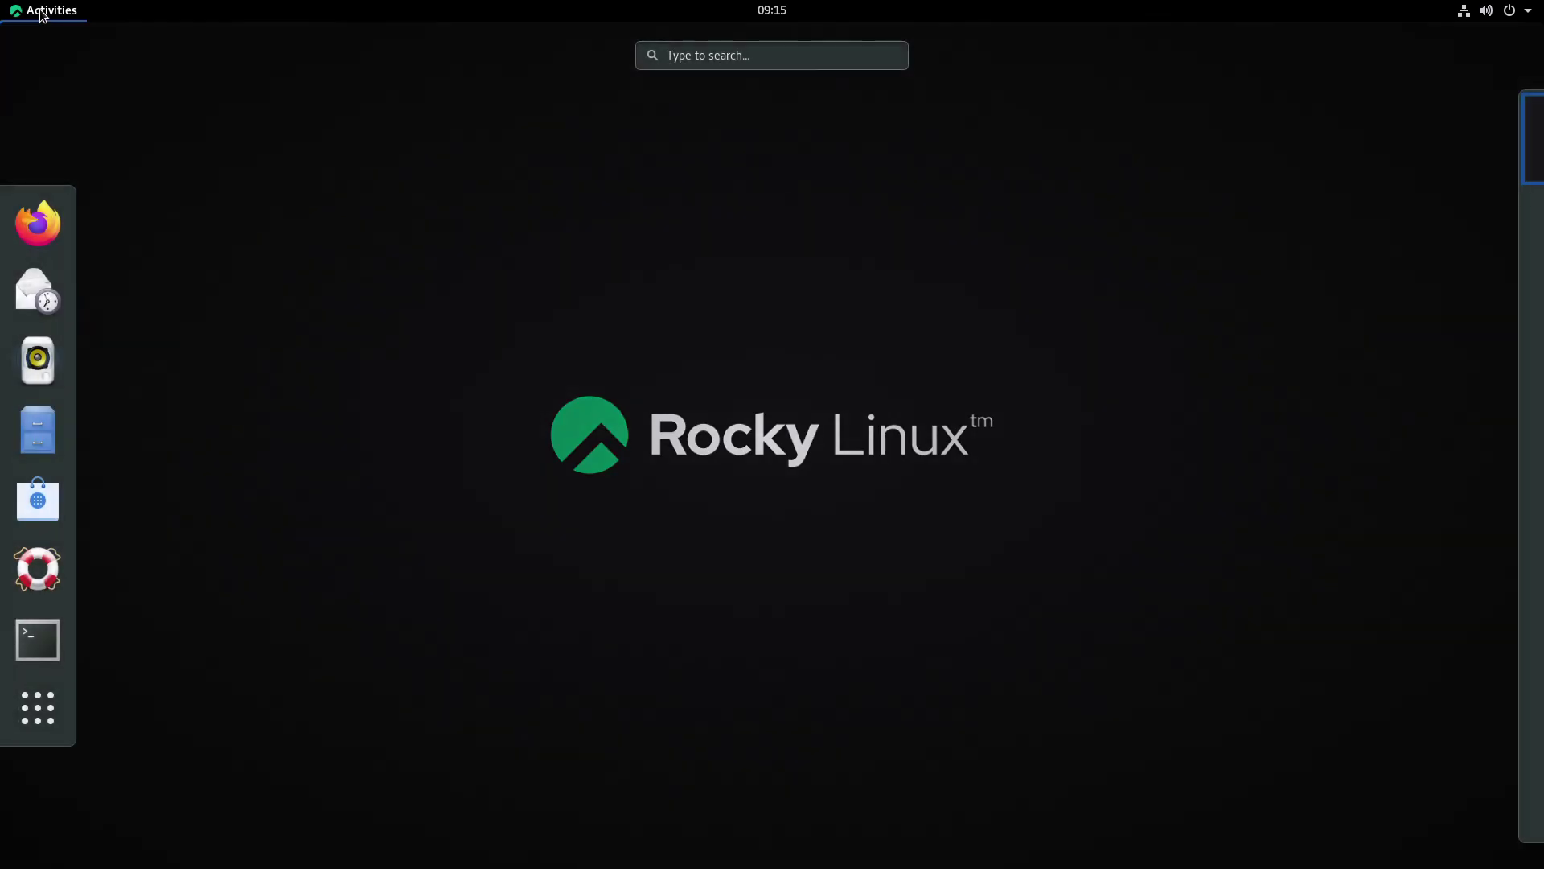
# - Open Files at the Home folder, drag it to the upper right, then close it
pyautogui.click(21, 428)
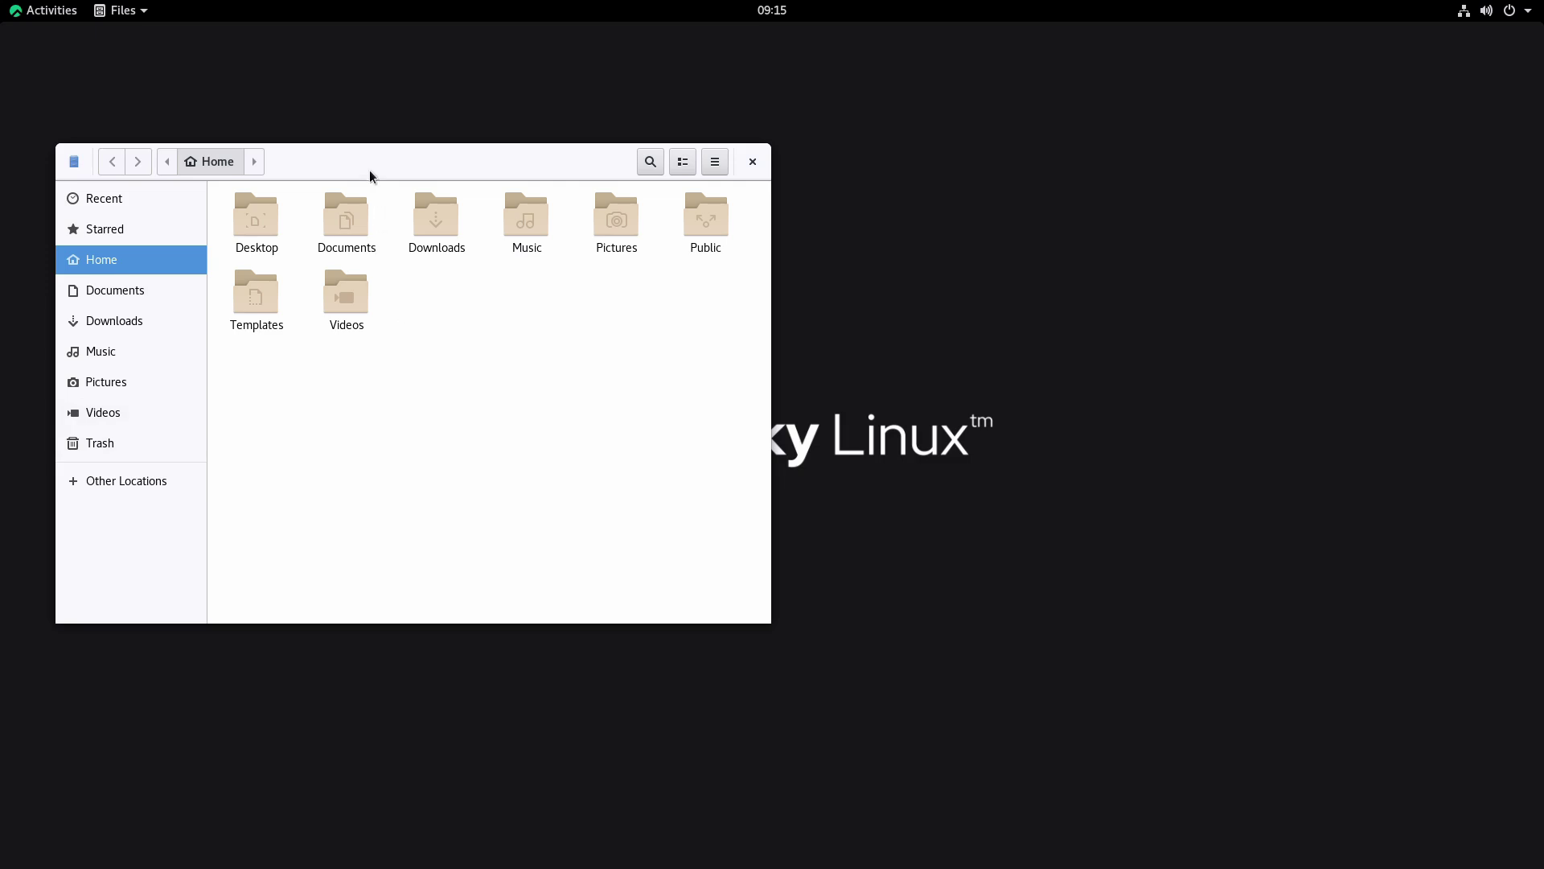
pyautogui.moveTo(369, 171); pyautogui.dragTo(1018, 117)
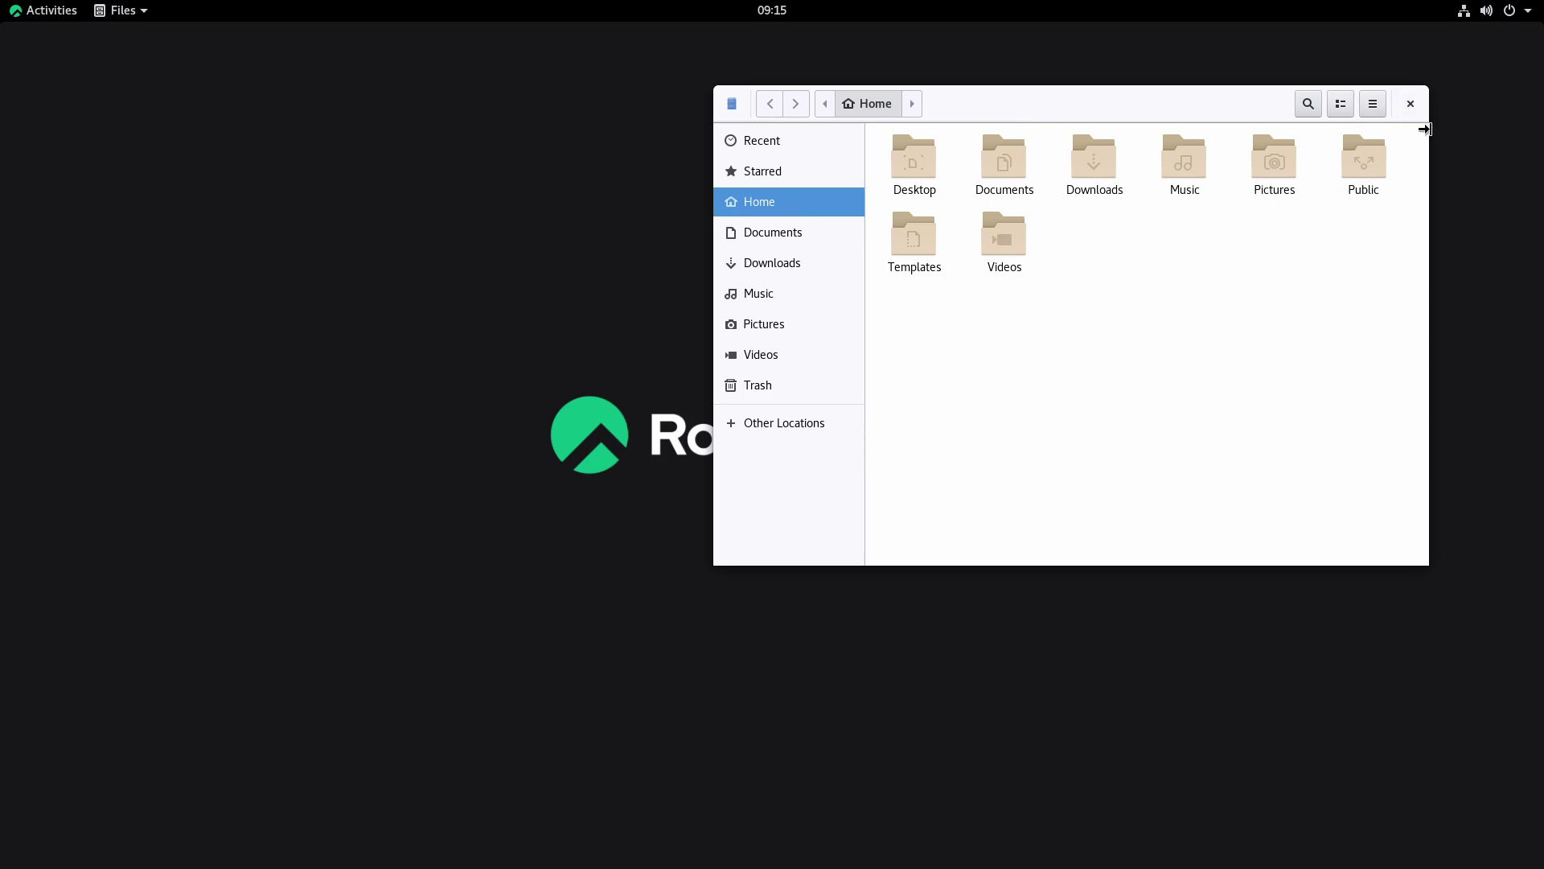
pyautogui.click(1408, 105)
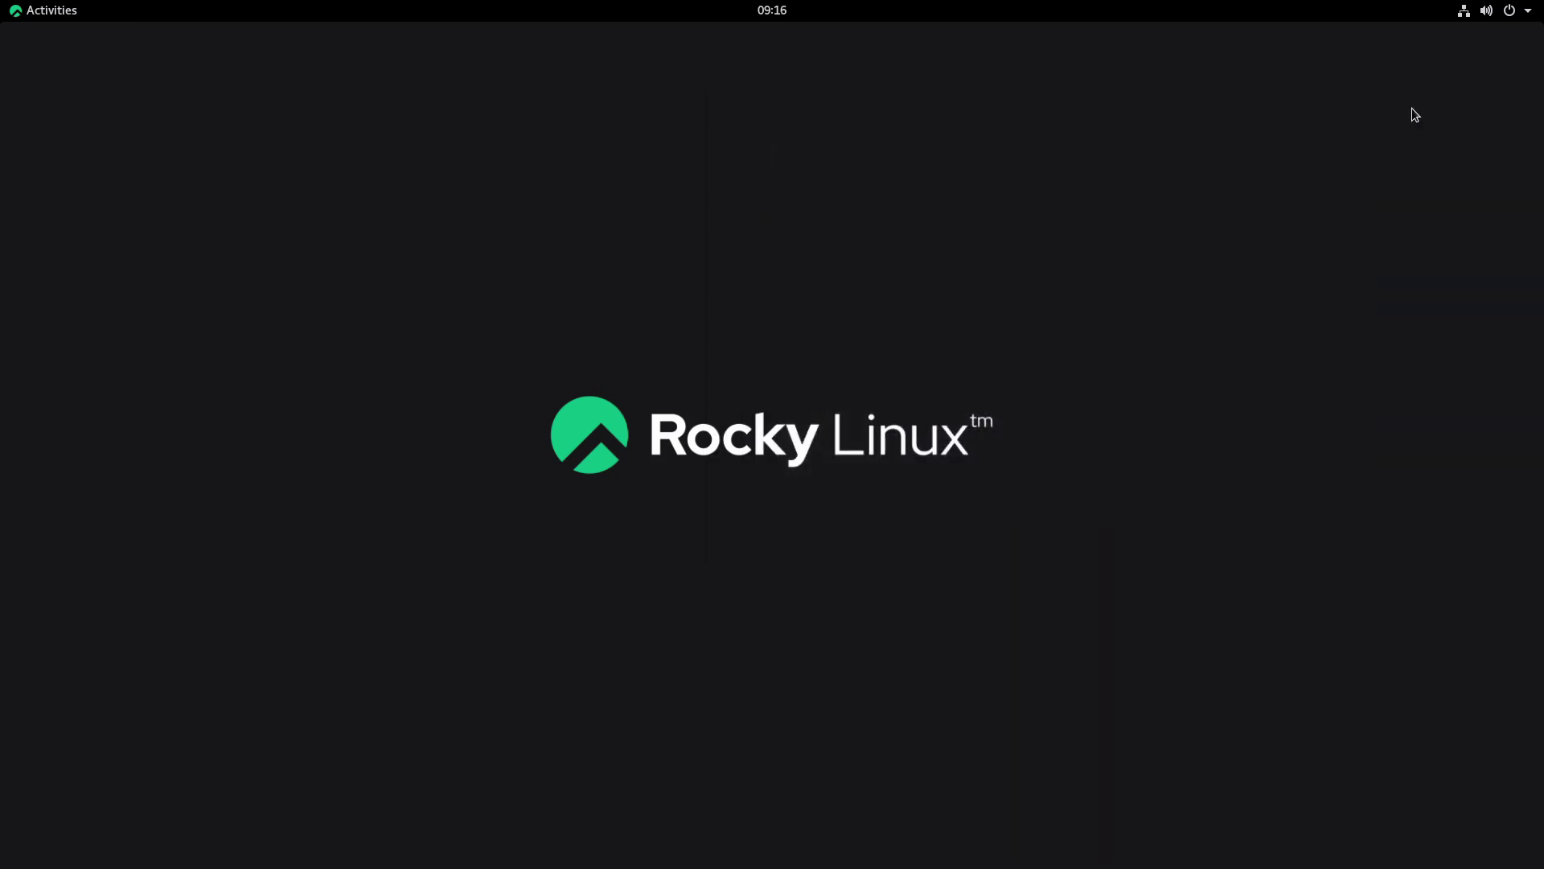